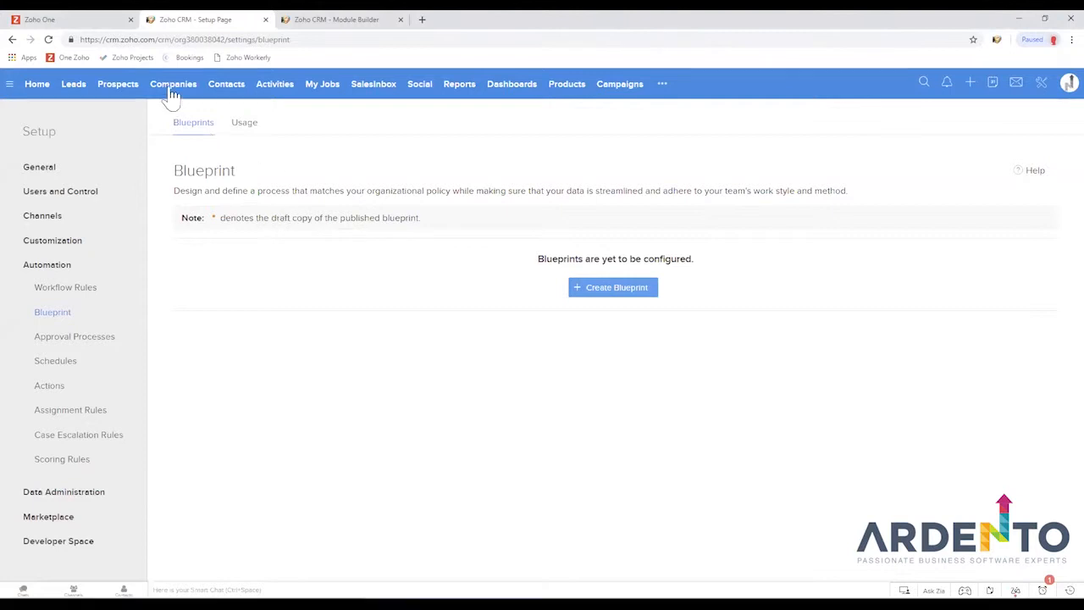
Open the first contact in The Simpsons view and examine the options available in its Status field.
{"action": "left_click", "coordinate": [230, 88]}
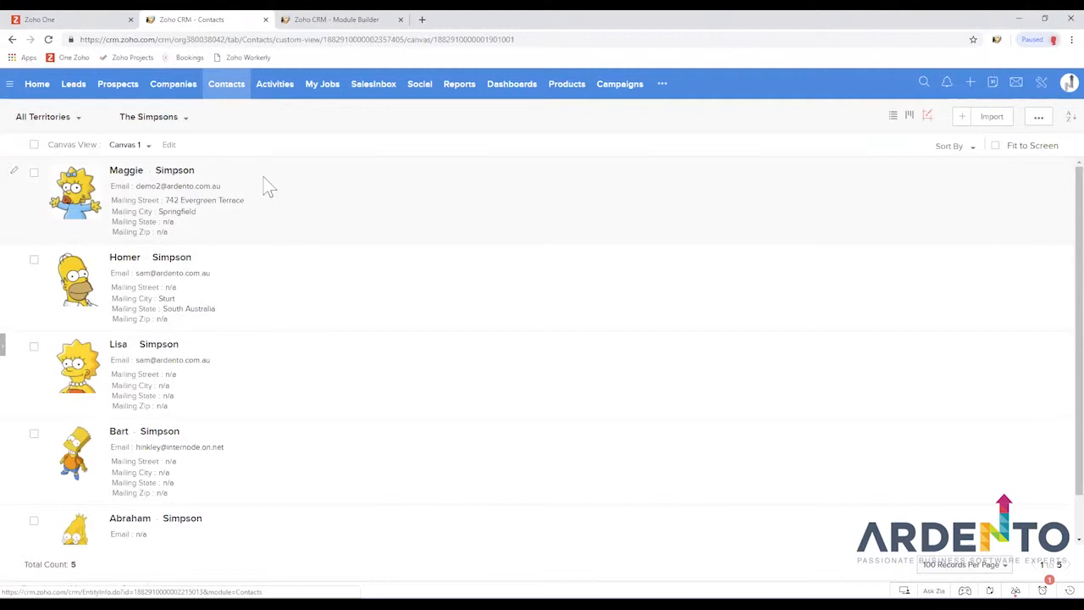
{"action": "left_click", "coordinate": [189, 177]}
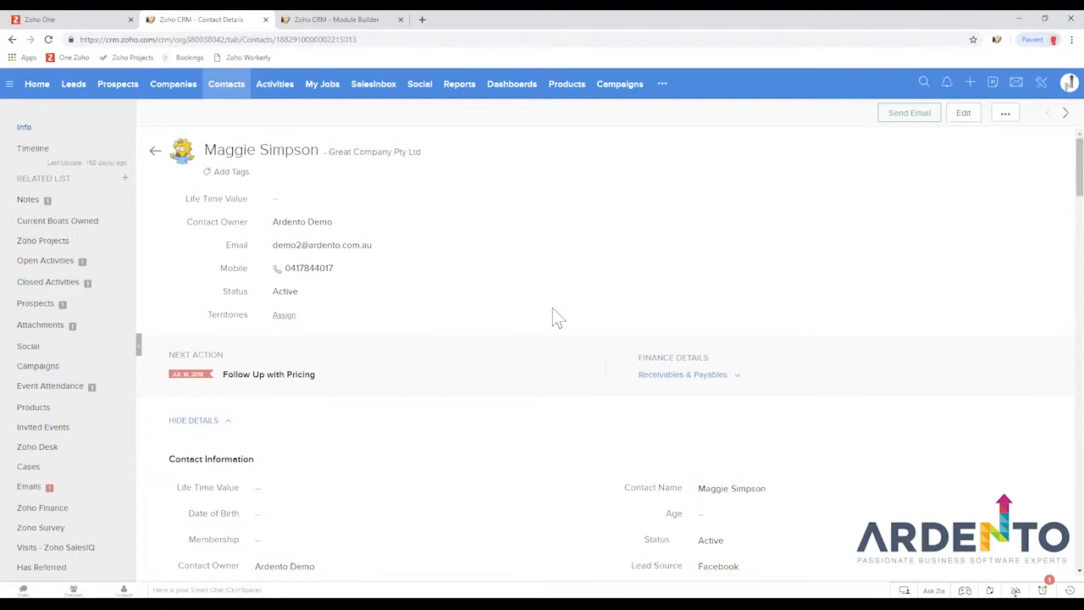
{"action": "left_click", "coordinate": [340, 298]}
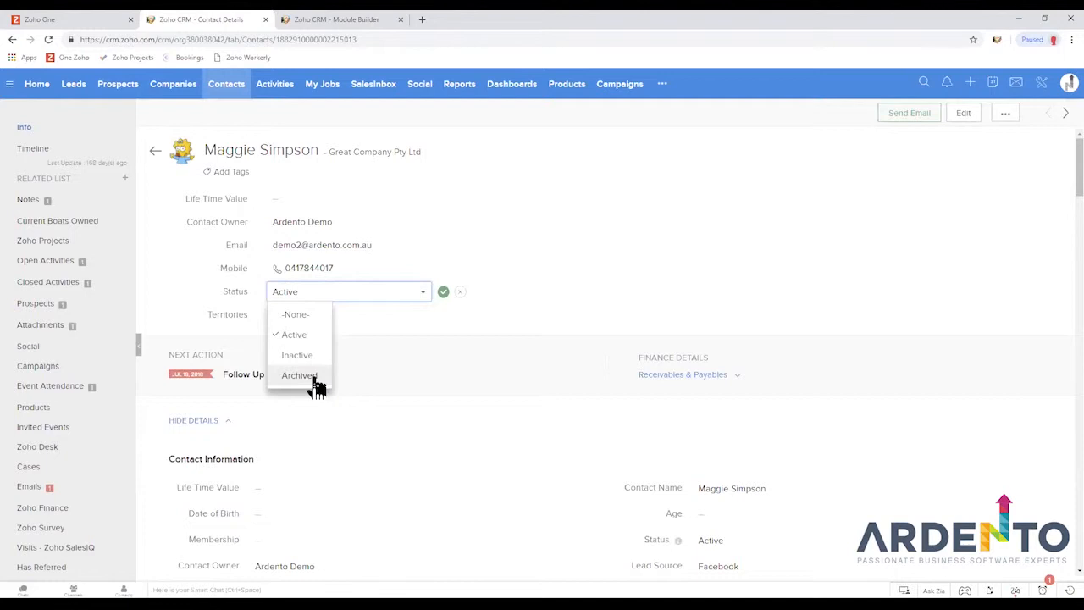
{"action": "left_click", "coordinate": [638, 283]}
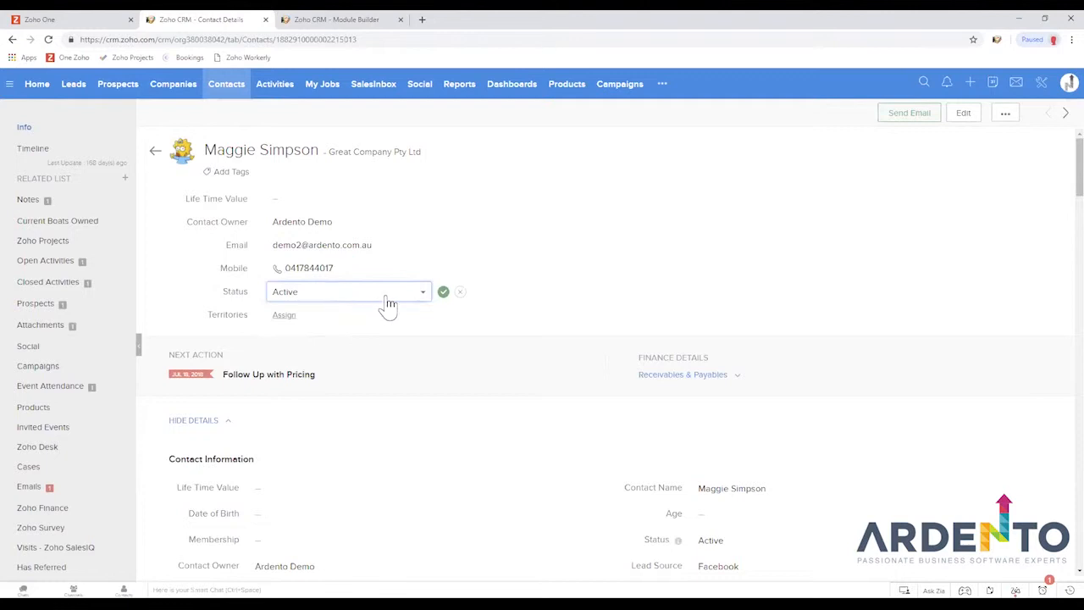
{"action": "left_click", "coordinate": [424, 298]}
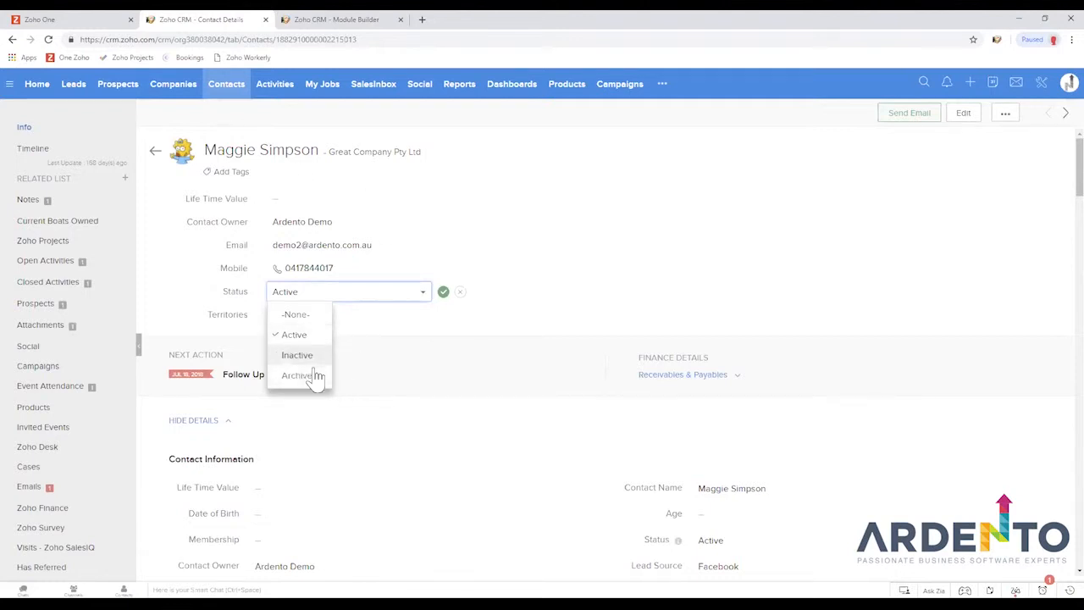
{"action": "left_click", "coordinate": [444, 351]}
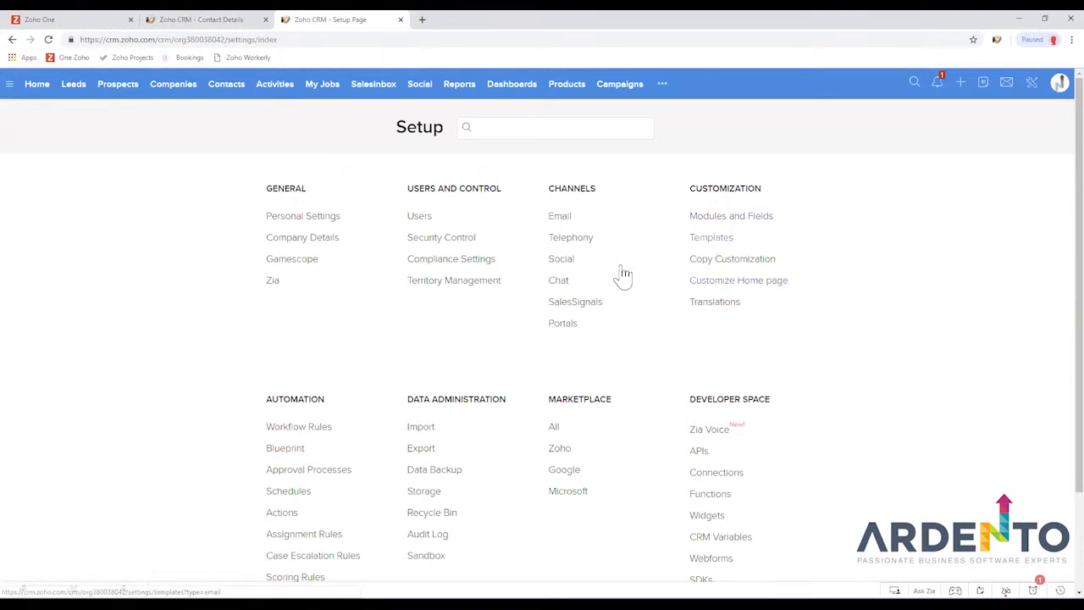
Open the Blueprint automation settings and check the account's subscription plan.
{"action": "left_click", "coordinate": [286, 453]}
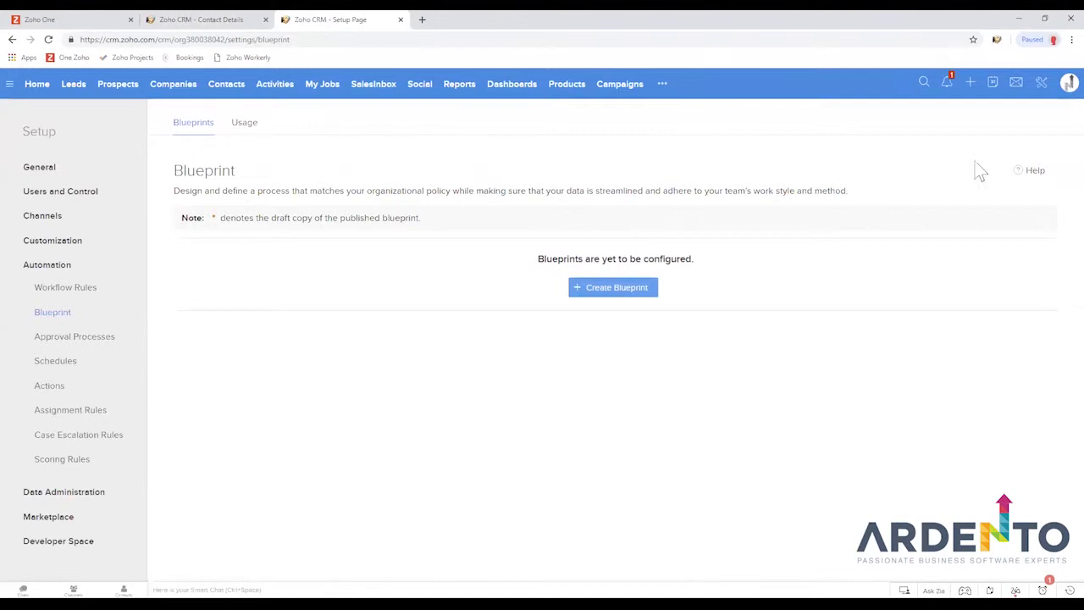
{"action": "left_click", "coordinate": [1061, 85]}
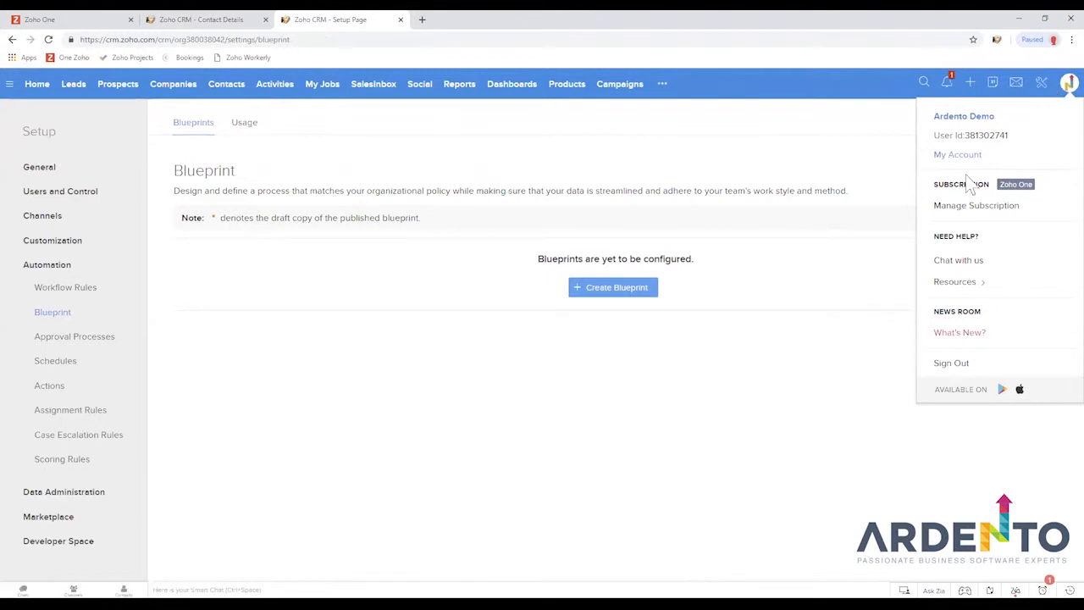
{"action": "left_click_drag", "start_coordinate": [932, 183], "coordinate": [982, 192]}
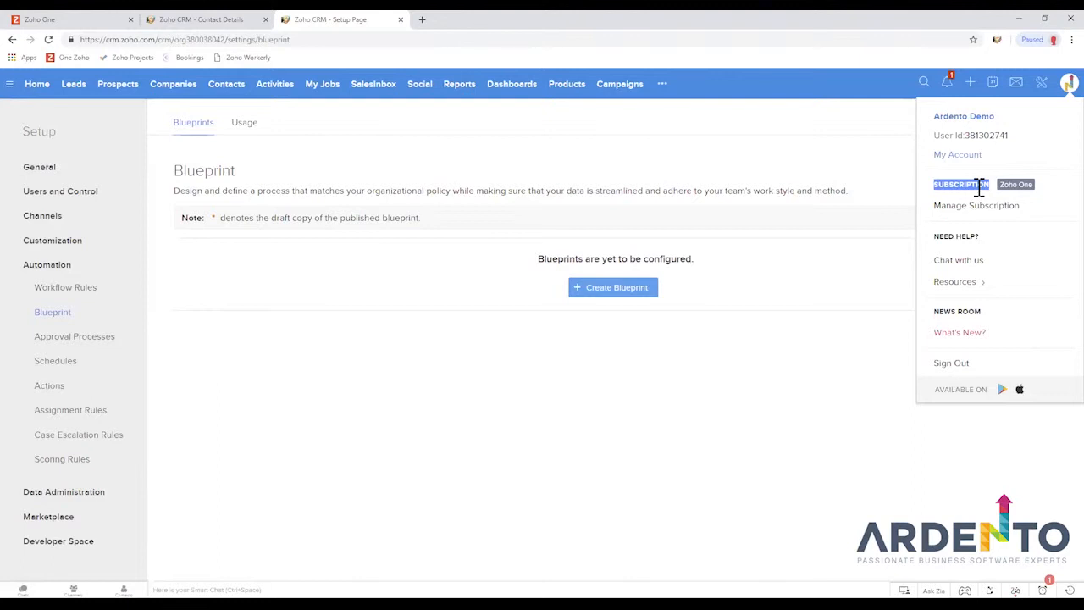
{"action": "left_click", "coordinate": [975, 184]}
{"action": "left_click_drag", "start_coordinate": [941, 185], "coordinate": [989, 185]}
{"action": "left_click", "coordinate": [988, 185]}
{"action": "left_click", "coordinate": [687, 310]}
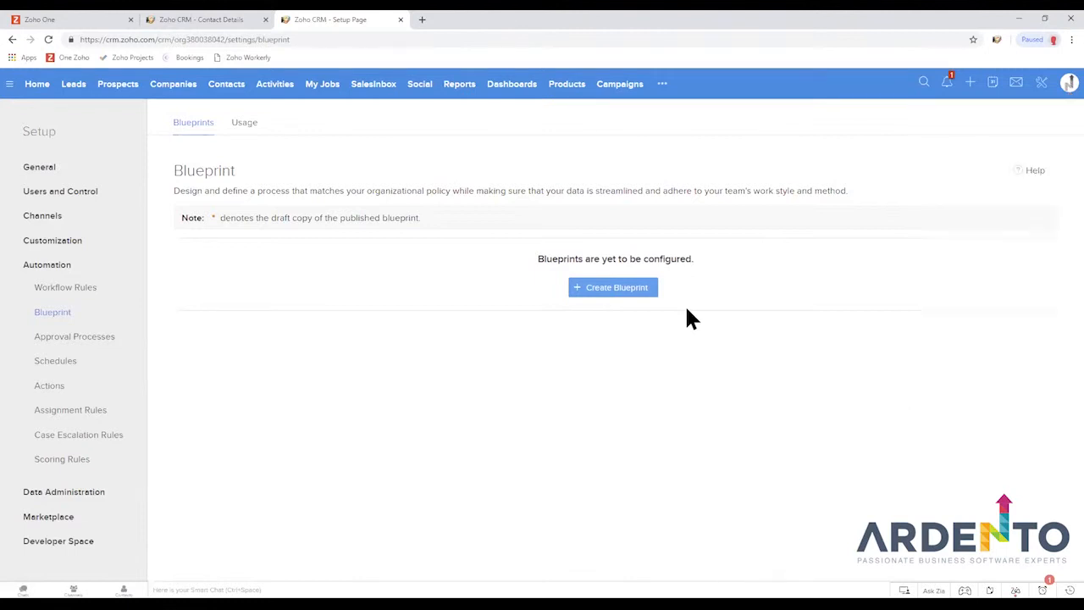
Create a blueprint named Contact Status for the Contacts module, using the Standard layout and the Status field.
{"action": "left_click", "coordinate": [624, 296]}
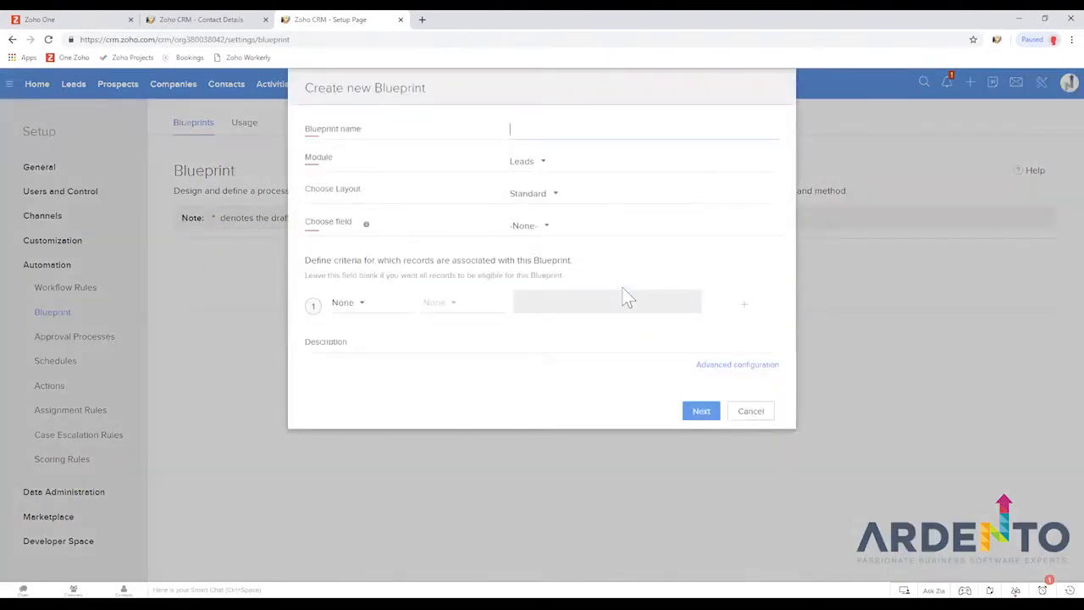
{"action": "type", "text": "Contact Status"}
{"action": "left_click", "coordinate": [543, 162]}
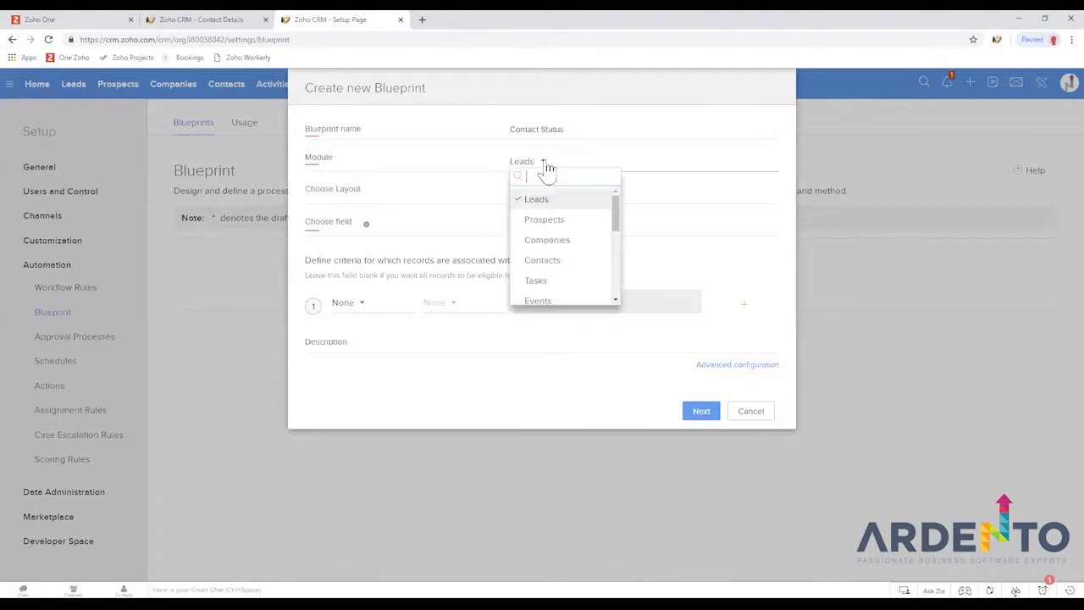
{"action": "left_click", "coordinate": [591, 263]}
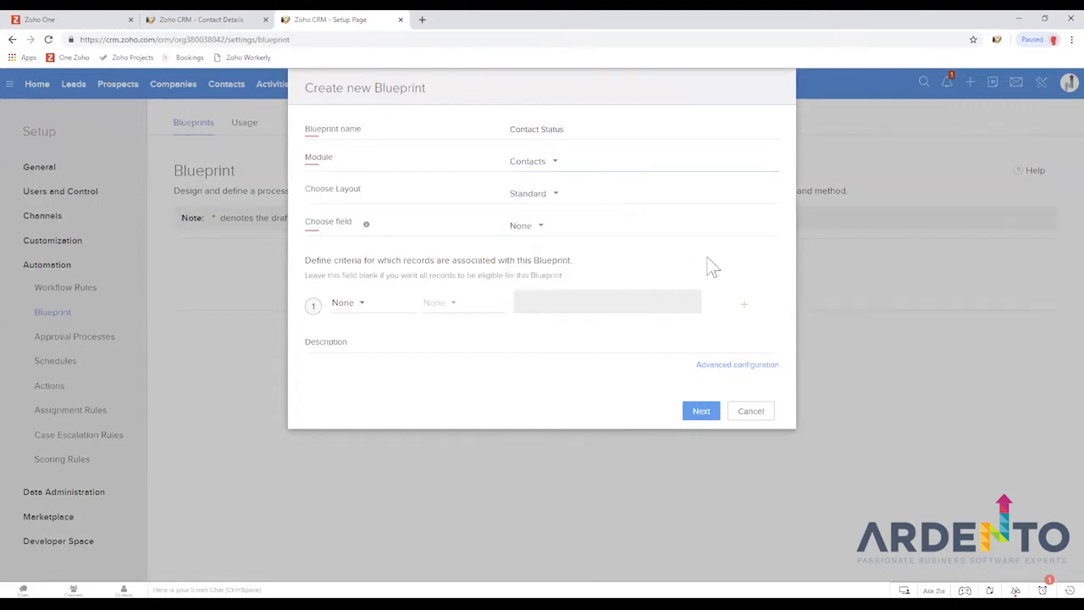
{"action": "left_click", "coordinate": [549, 196]}
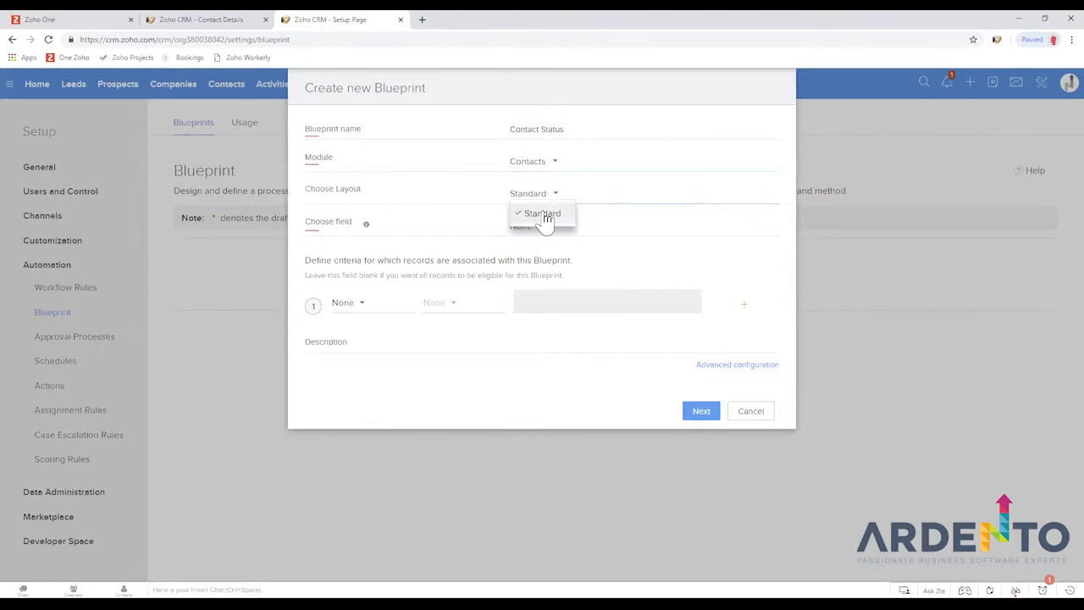
{"action": "left_click", "coordinate": [544, 214]}
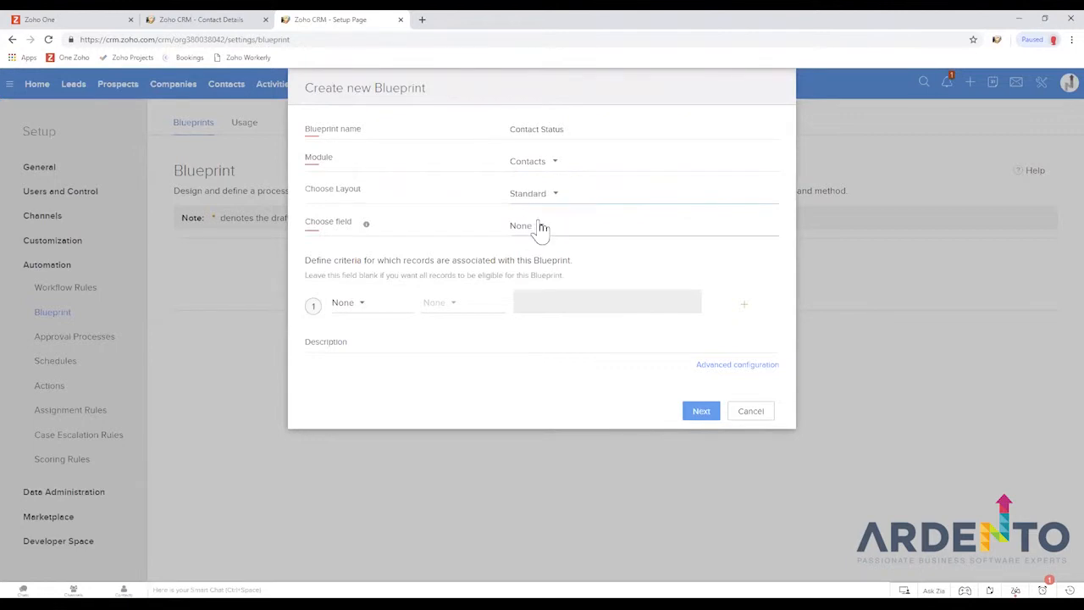
{"action": "left_click", "coordinate": [540, 227]}
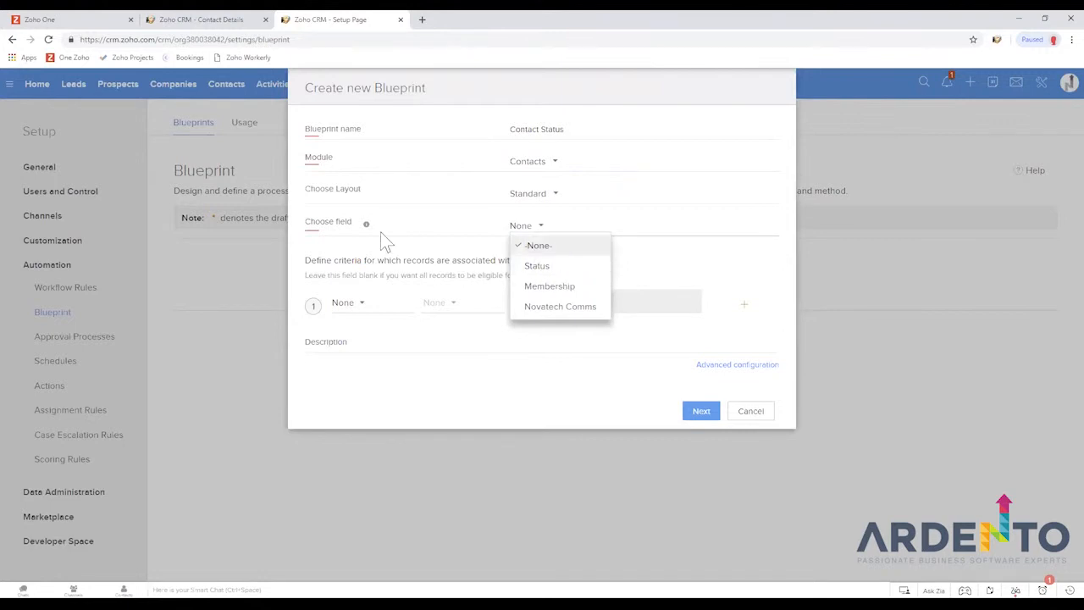
{"action": "mouse_move", "coordinate": [368, 227]}
{"action": "left_click", "coordinate": [559, 268]}
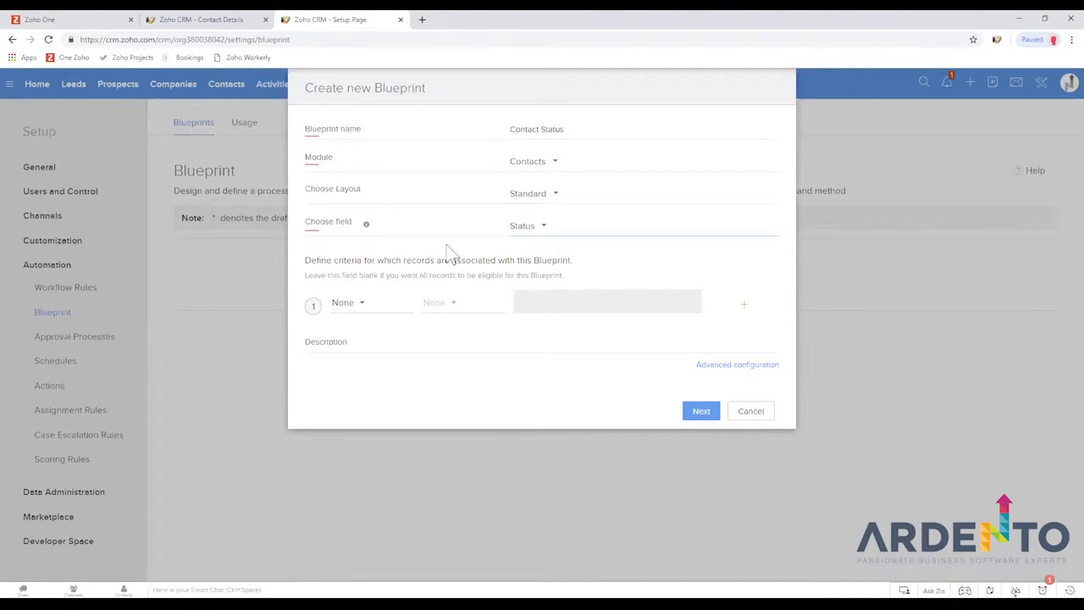
Review the criteria for associating records with the blueprint, leave them blank and continue to the blueprint editor.
{"action": "left_click_drag", "start_coordinate": [305, 259], "coordinate": [568, 263]}
{"action": "left_click", "coordinate": [569, 263]}
{"action": "left_click_drag", "start_coordinate": [334, 260], "coordinate": [359, 261]}
{"action": "left_click", "coordinate": [351, 262]}
{"action": "left_click", "coordinate": [362, 262]}
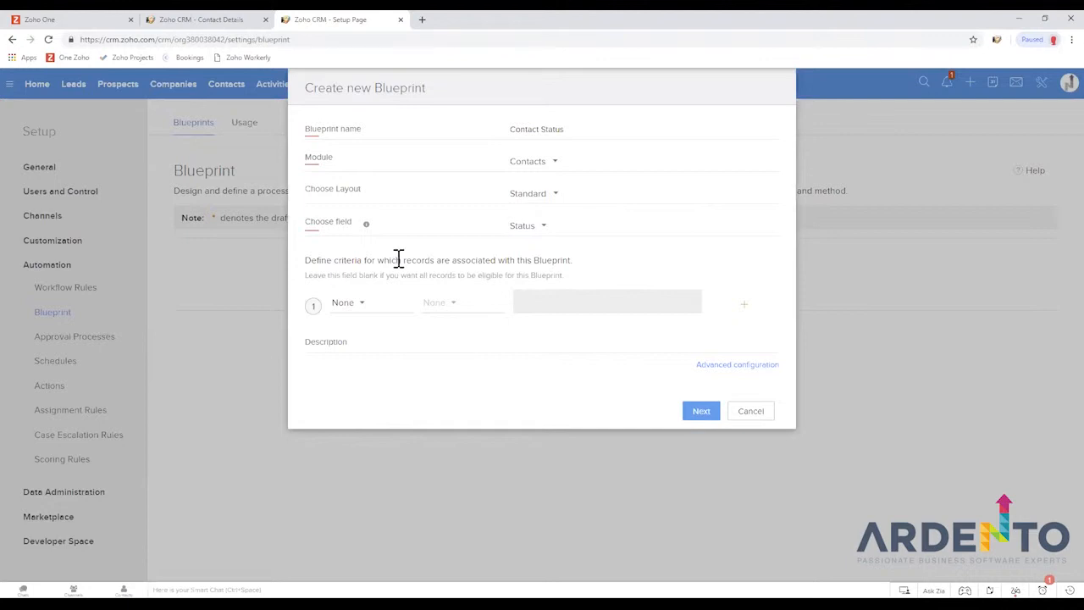
{"action": "left_click", "coordinate": [359, 309]}
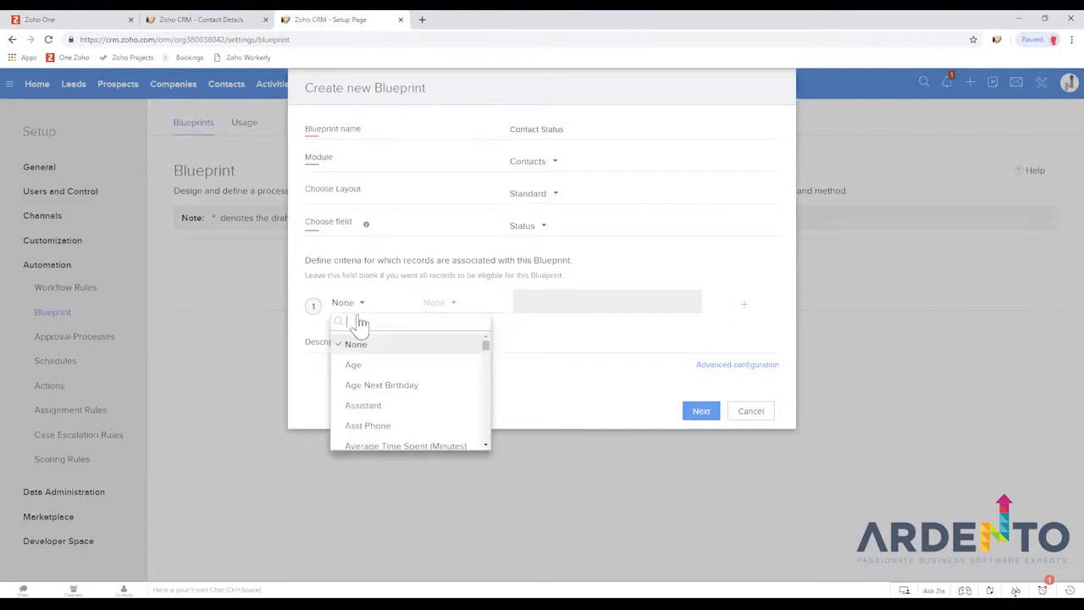
{"action": "scroll", "coordinate": [379, 375], "scroll_direction": "down", "scroll_amount": 2}
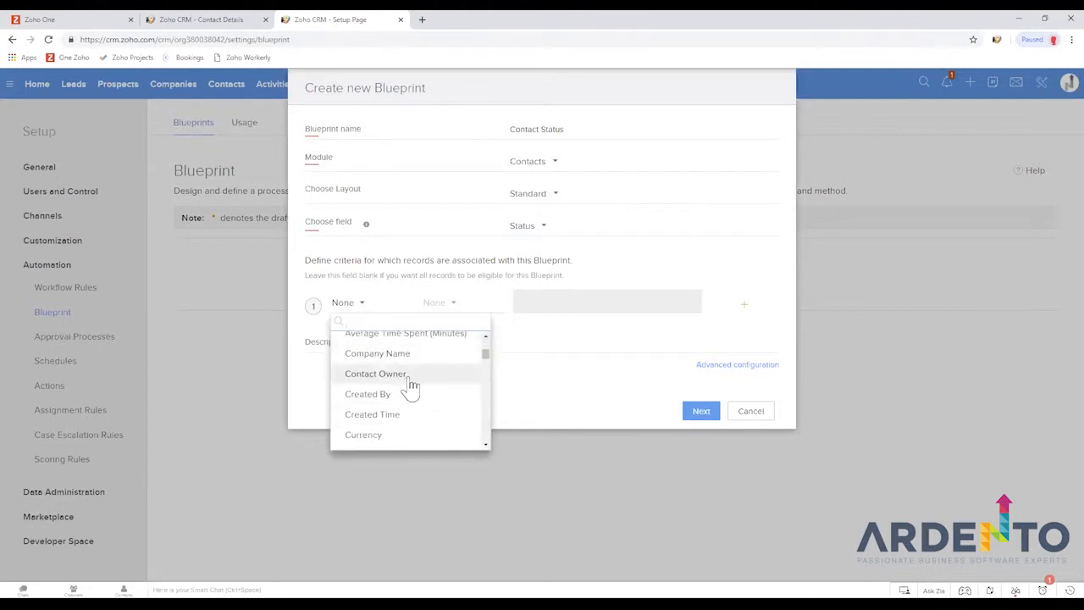
{"action": "left_click", "coordinate": [555, 383]}
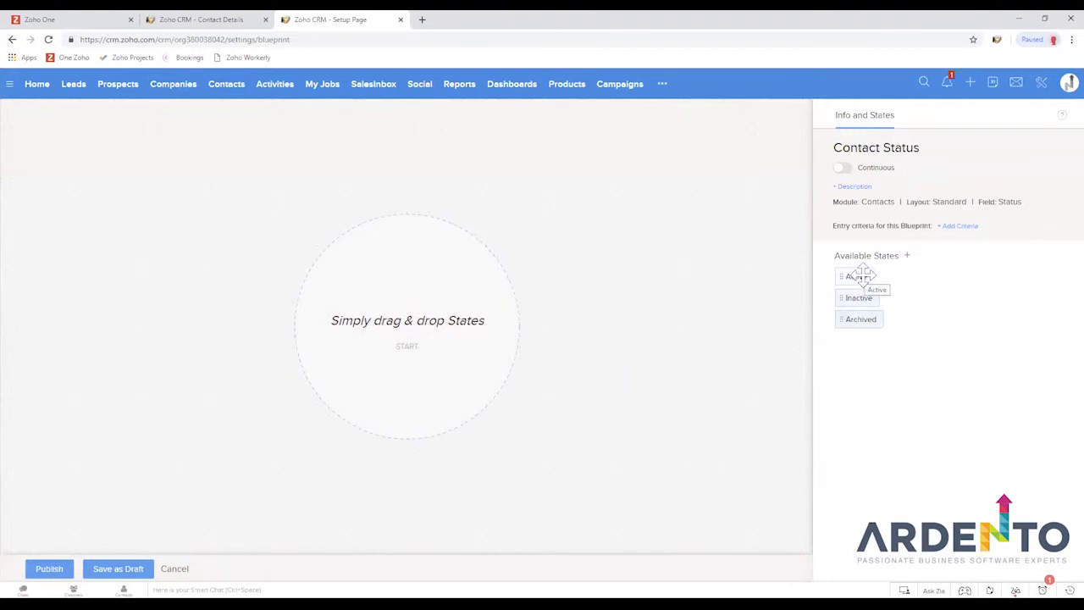
Place the Active, Inactive and Archived states one below another under Start on the blueprint canvas.
{"action": "left_click_drag", "start_coordinate": [858, 278], "coordinate": [403, 276]}
{"action": "left_click_drag", "start_coordinate": [861, 276], "coordinate": [433, 382]}
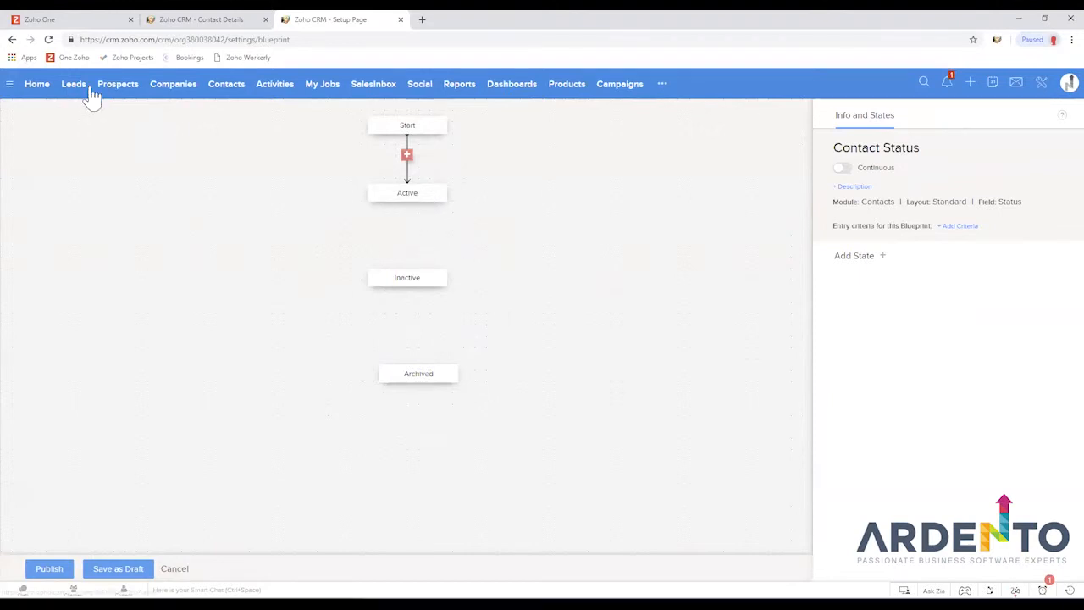
{"action": "left_click_drag", "start_coordinate": [412, 192], "coordinate": [411, 199]}
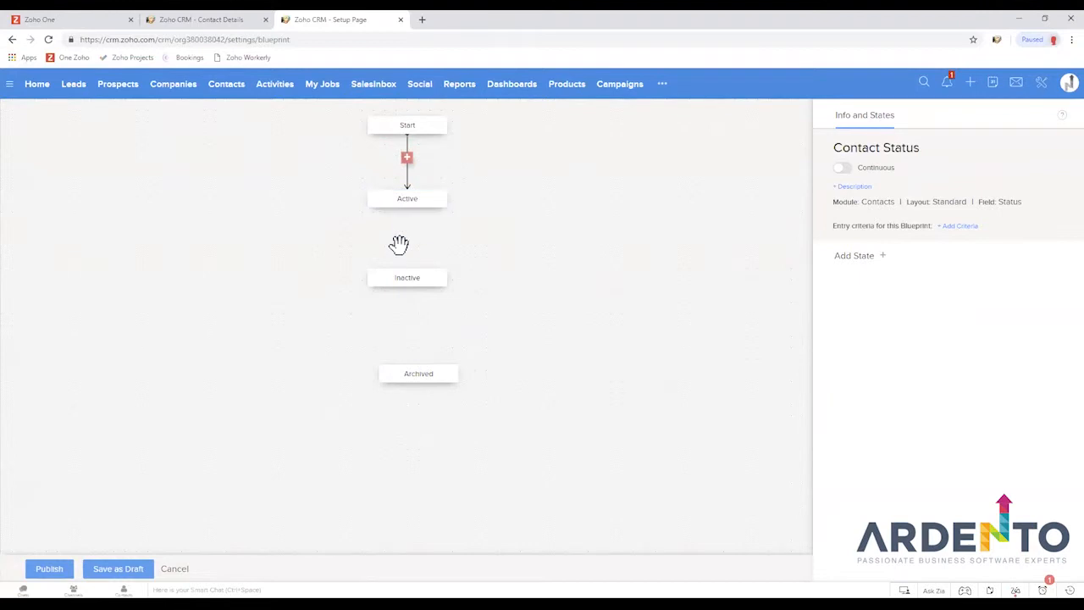
Arrange the Archived and Inactive states side by side below Active and connect Active to each of them.
{"action": "left_click_drag", "start_coordinate": [415, 277], "coordinate": [489, 280]}
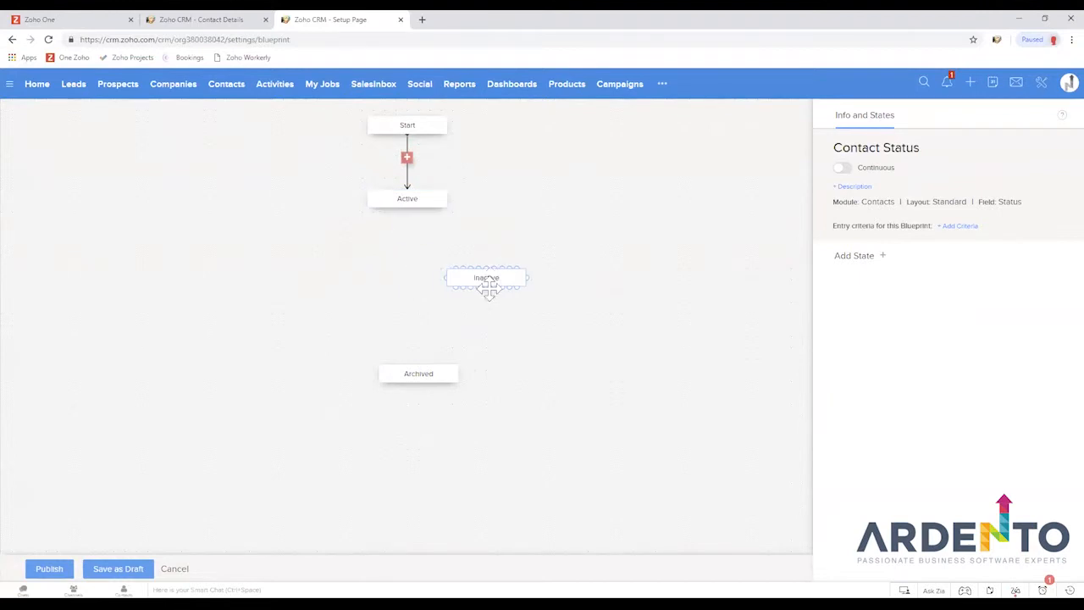
{"action": "left_click_drag", "start_coordinate": [421, 375], "coordinate": [310, 292]}
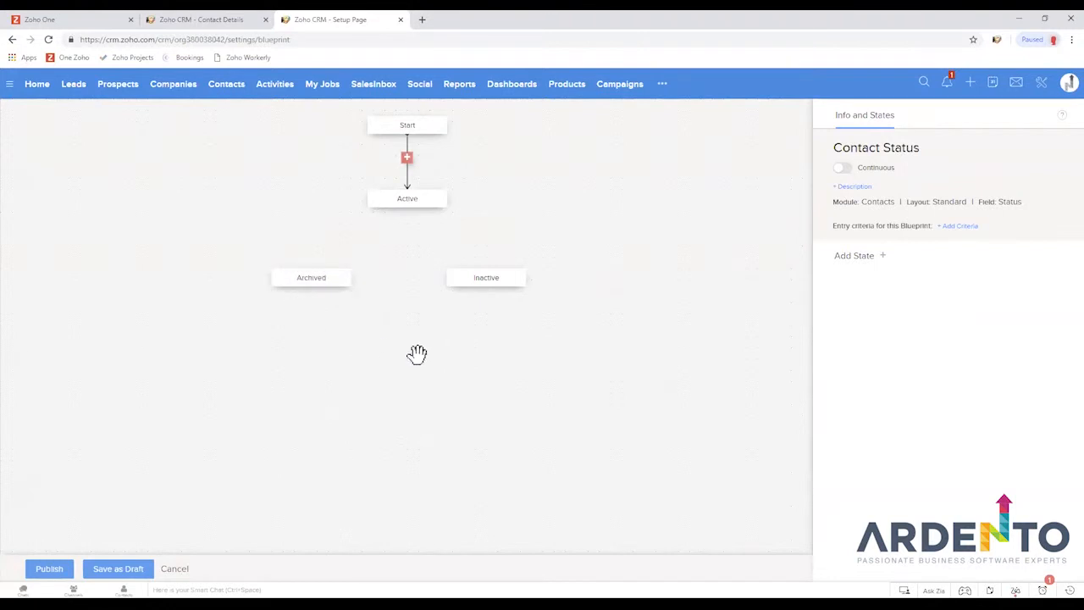
{"action": "mouse_move", "coordinate": [392, 212]}
{"action": "left_mouse_down"}
{"action": "mouse_move", "coordinate": [392, 229]}
{"action": "mouse_move", "coordinate": [310, 259]}
{"action": "mouse_move", "coordinate": [310, 281]}
{"action": "left_mouse_up"}
{"action": "mouse_move", "coordinate": [422, 212]}
{"action": "left_mouse_down"}
{"action": "mouse_move", "coordinate": [449, 254]}
{"action": "mouse_move", "coordinate": [482, 257]}
{"action": "mouse_move", "coordinate": [485, 285]}
{"action": "mouse_move", "coordinate": [516, 277]}
{"action": "left_mouse_up"}
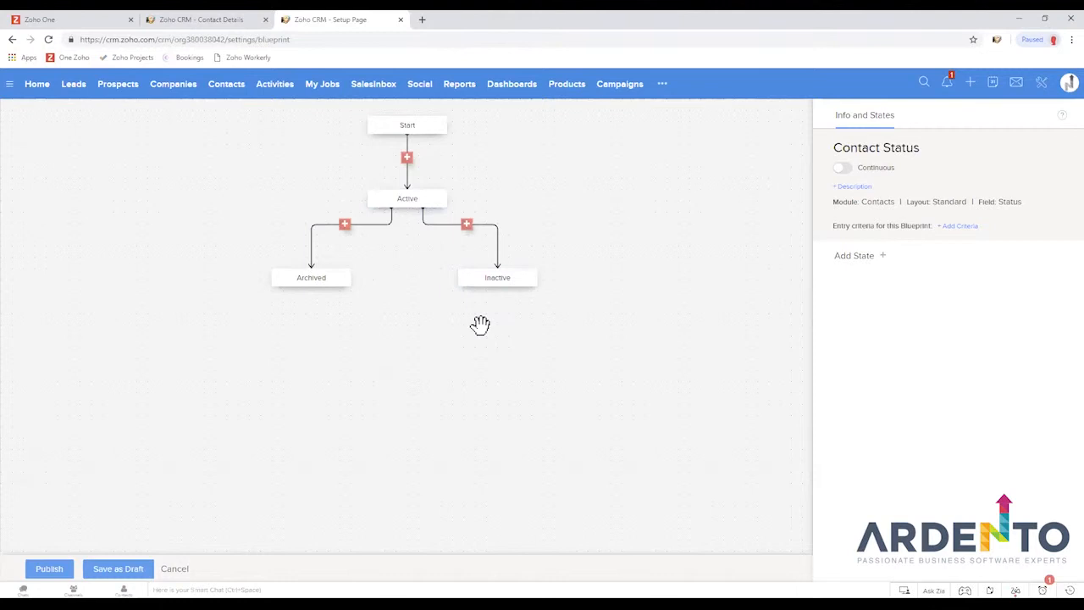
Add a transition named Active between the Start and Active states and save it.
{"action": "left_click", "coordinate": [408, 158]}
{"action": "left_click", "coordinate": [858, 173]}
{"action": "type", "text": "Active"}
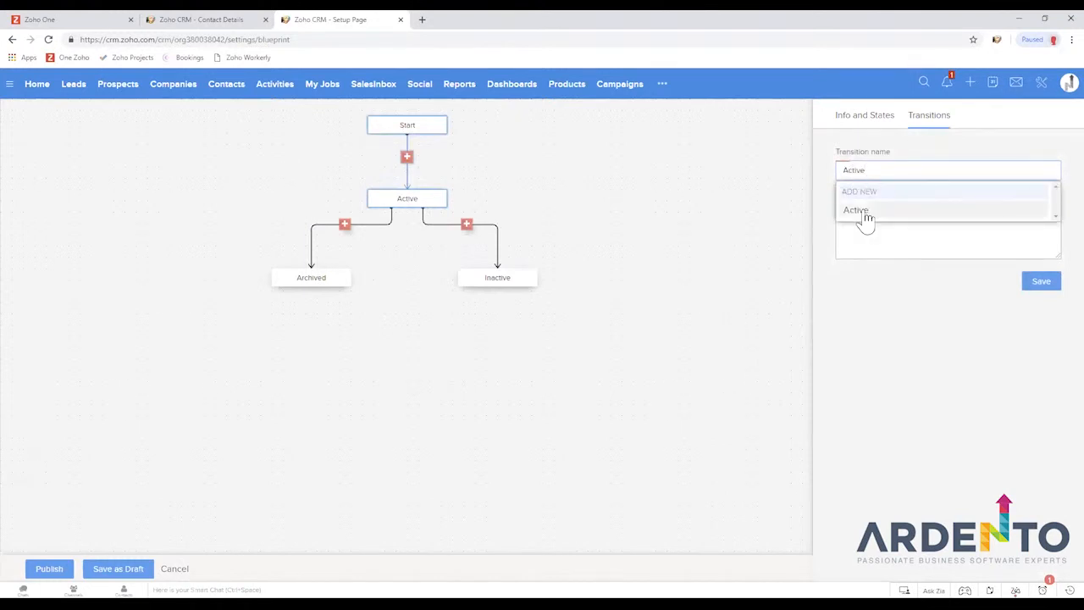
{"action": "left_click", "coordinate": [860, 209]}
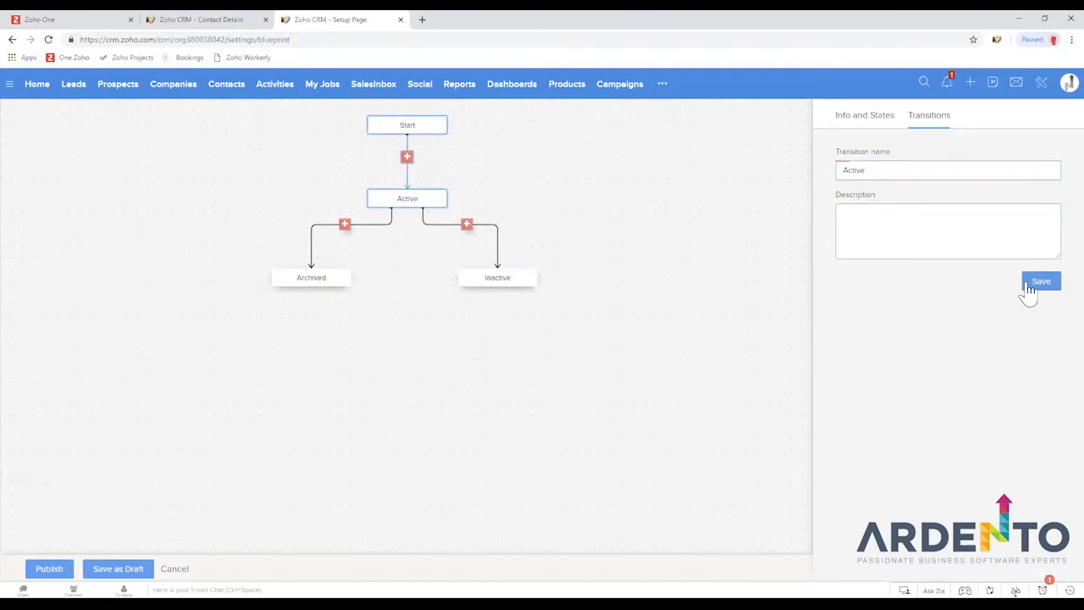
{"action": "left_click", "coordinate": [1040, 283]}
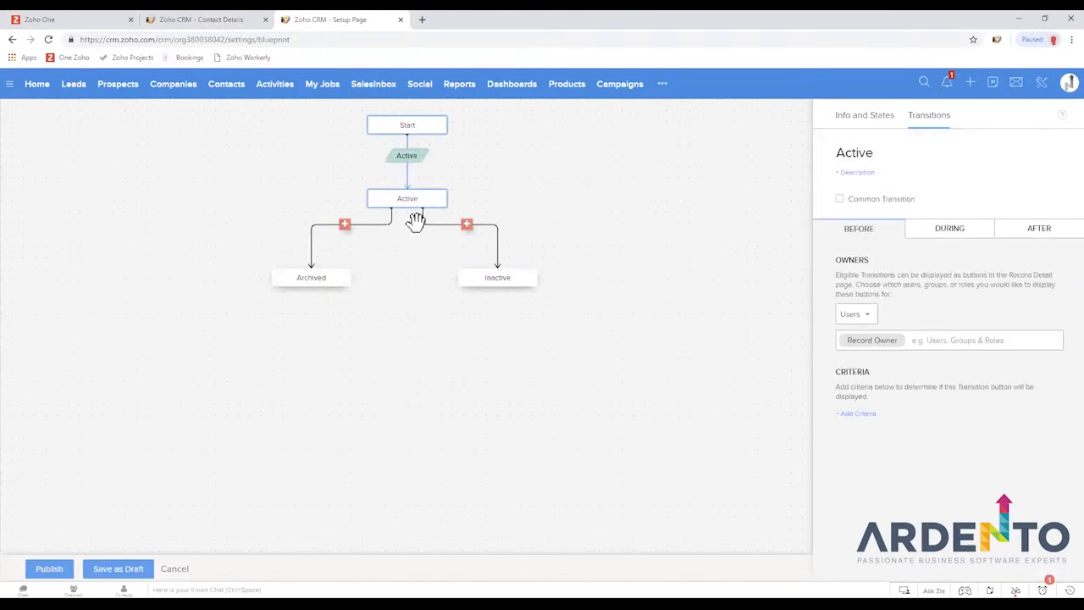
Add a transition named Archive Contact between the Active and Archived states and save it.
{"action": "left_click", "coordinate": [344, 225]}
{"action": "left_click", "coordinate": [860, 171]}
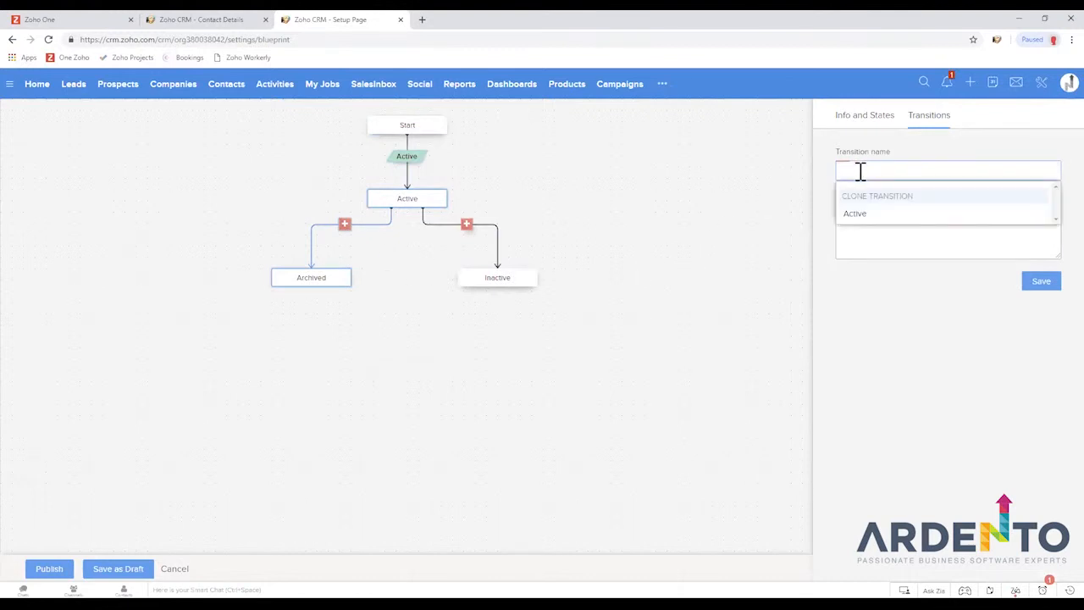
{"action": "type", "text": "Ach"}
{"action": "key", "text": "BackSpace"}
{"action": "key", "text": "BackSpace"}
{"action": "type", "text": "rchive"}
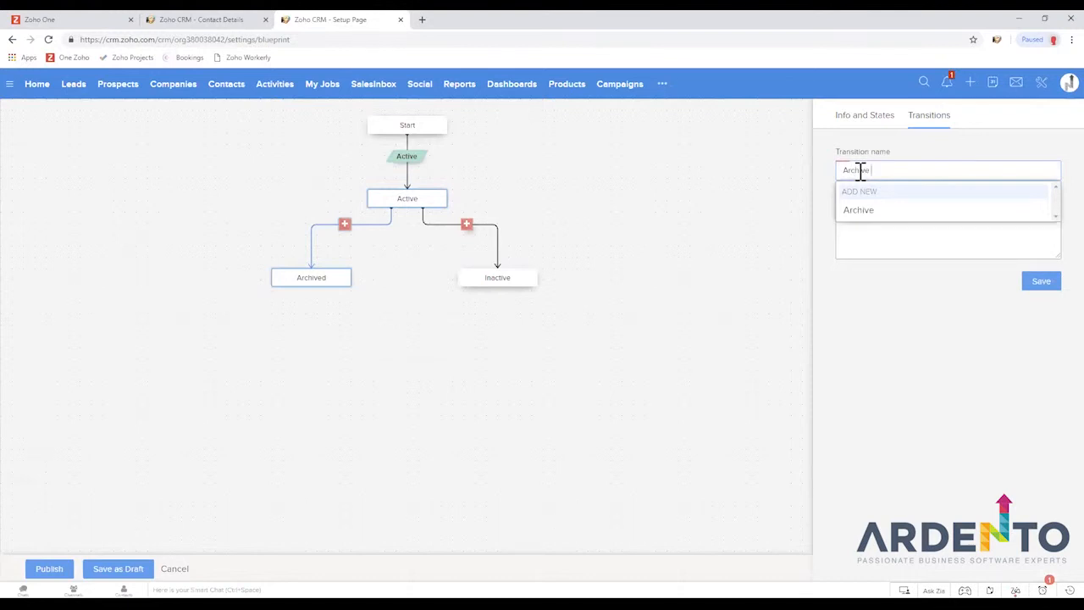
{"action": "type", "text": " Contact"}
{"action": "left_click", "coordinate": [881, 213]}
{"action": "left_click", "coordinate": [1036, 287]}
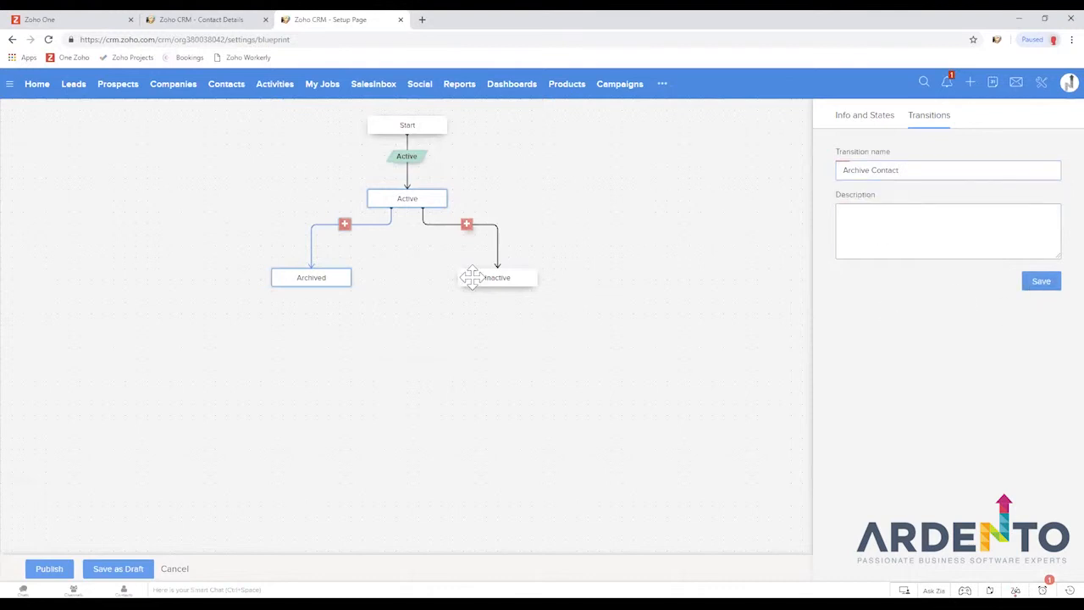
Add and save a transition named Contact is Inactive between the Active and Inactive states, and publish the blueprint.
{"action": "left_click", "coordinate": [467, 227]}
{"action": "left_click", "coordinate": [874, 170]}
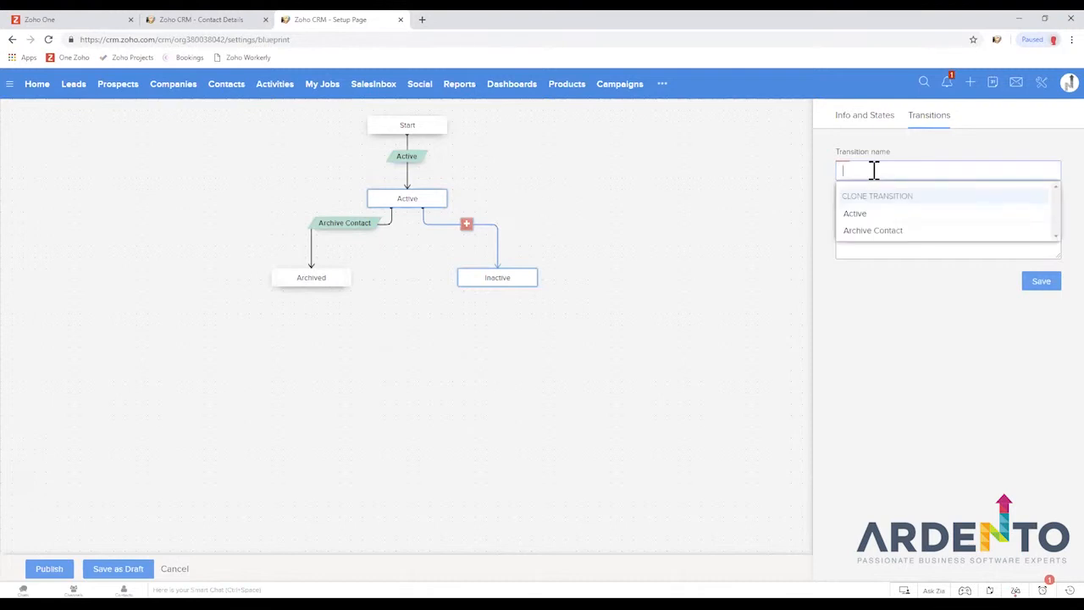
{"action": "type", "text": "Contact is Inactive"}
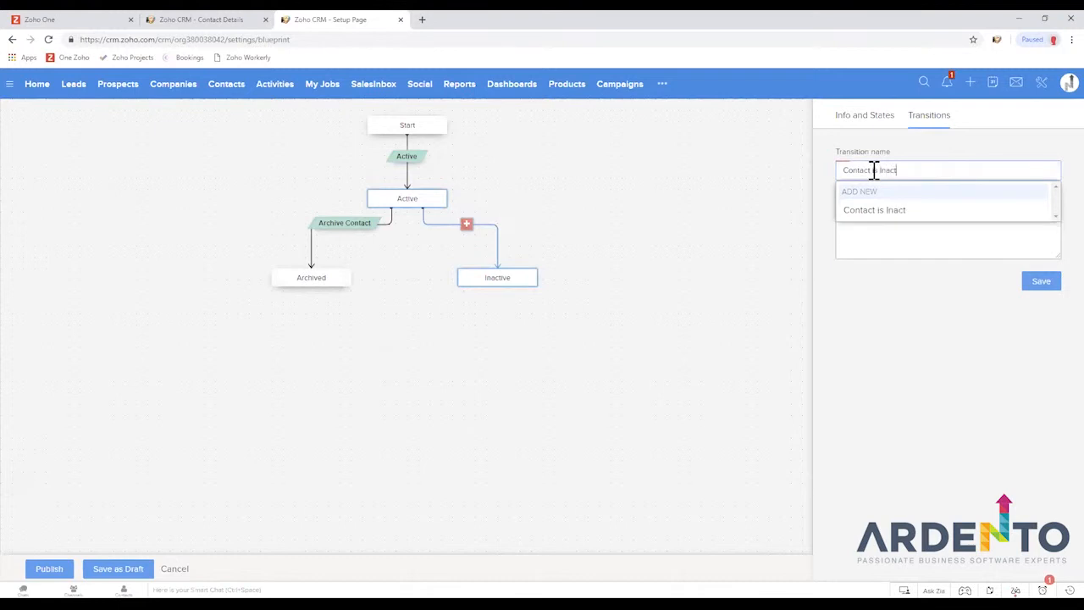
{"action": "left_click", "coordinate": [879, 210]}
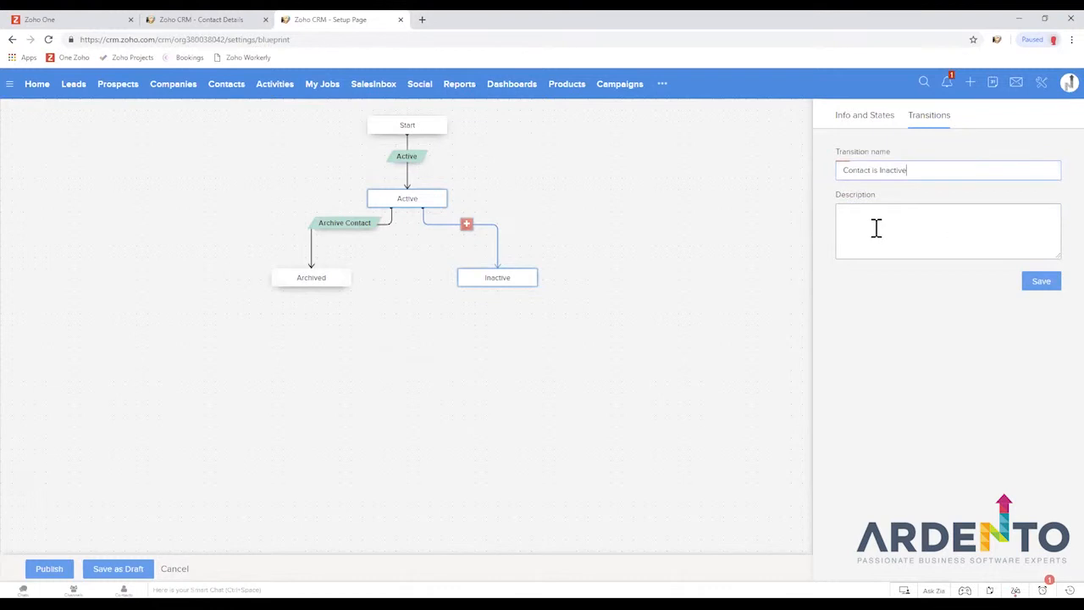
{"action": "left_click", "coordinate": [1042, 284]}
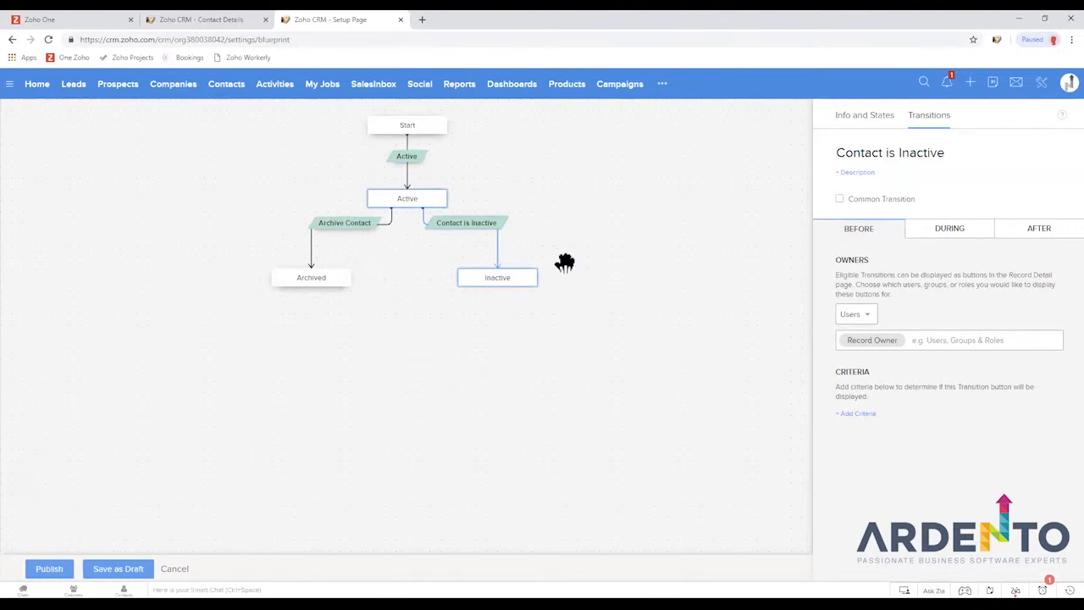
{"action": "left_click", "coordinate": [90, 564]}
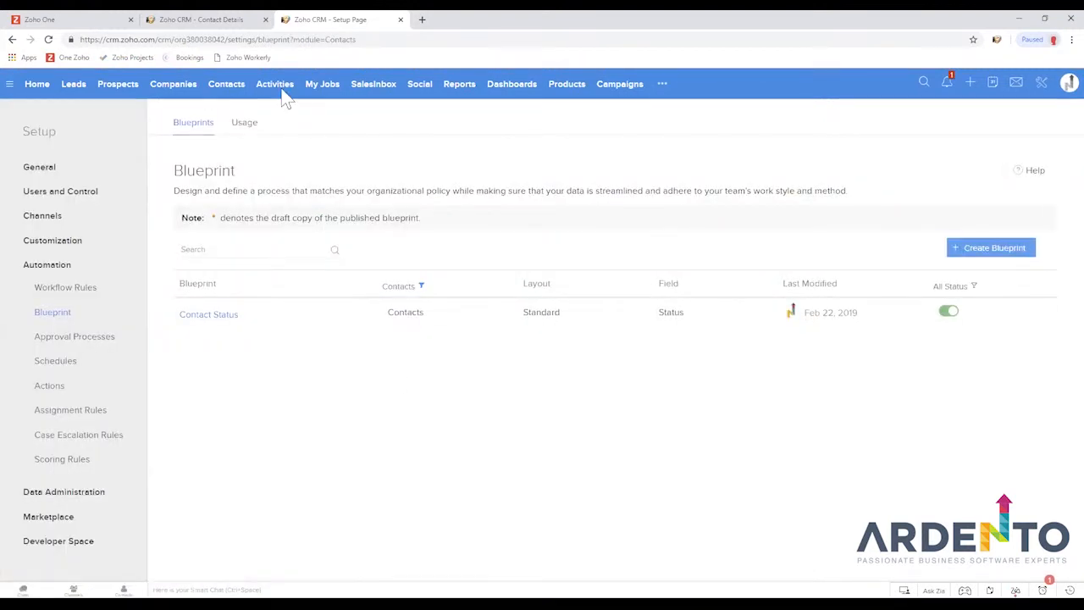
Open the first contact's record from the Contacts list in the other browser tab.
{"action": "left_click", "coordinate": [208, 20]}
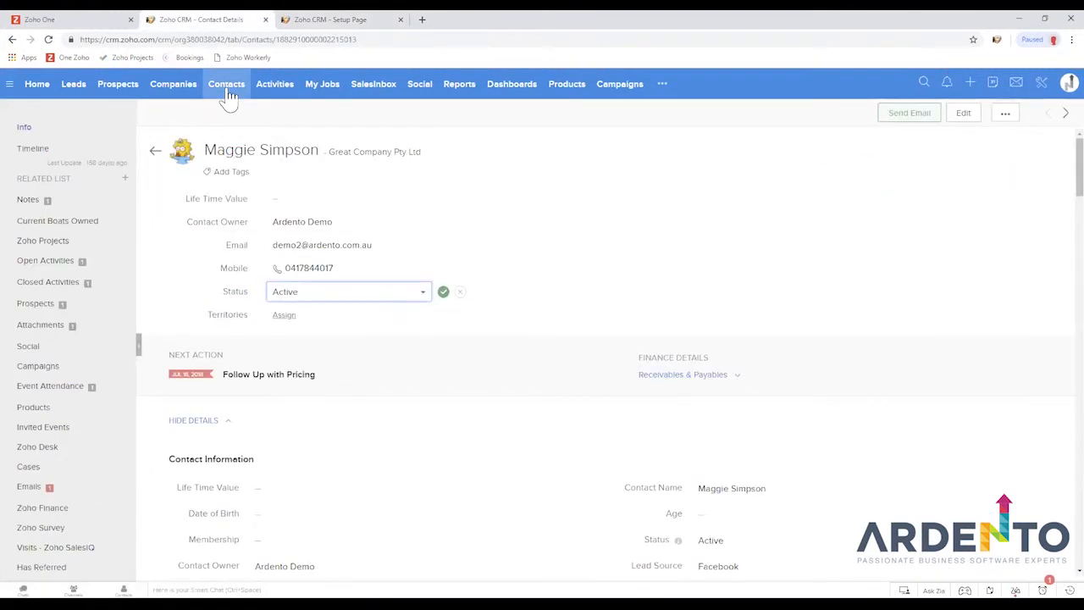
{"action": "left_click", "coordinate": [226, 88]}
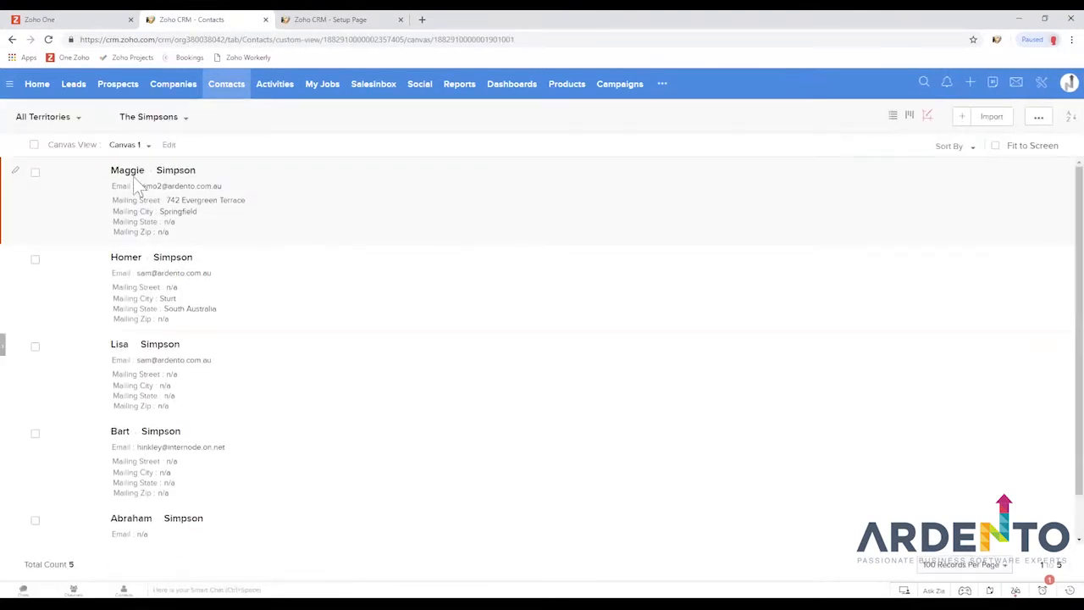
{"action": "left_click", "coordinate": [415, 269]}
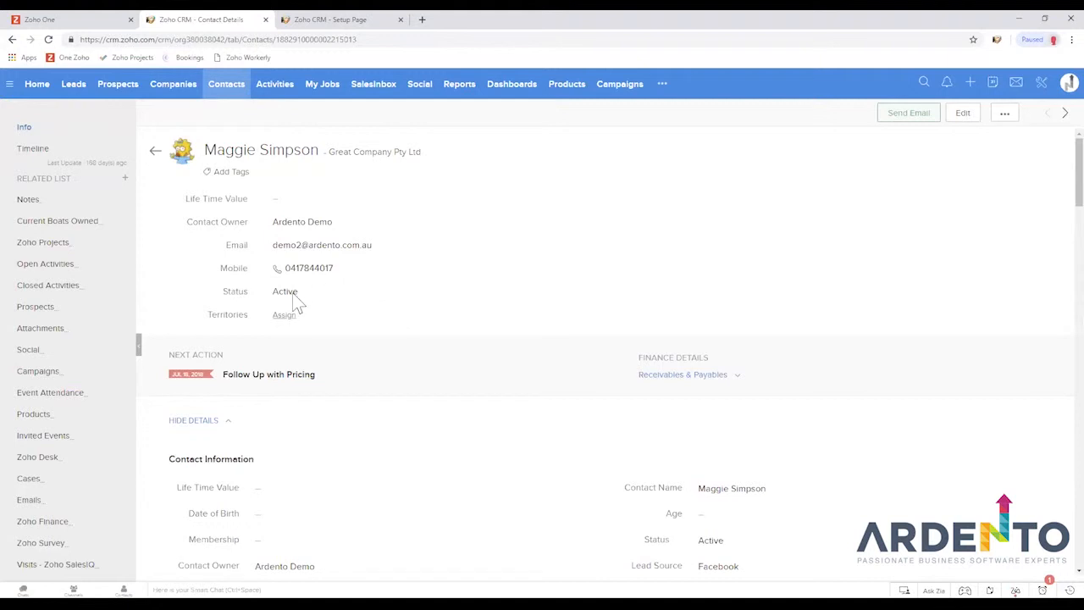
Set the contact's Status to Inactive and save the change.
{"action": "left_click", "coordinate": [310, 291]}
{"action": "left_click", "coordinate": [327, 297]}
{"action": "left_click", "coordinate": [304, 334]}
{"action": "left_click", "coordinate": [313, 292]}
{"action": "left_click", "coordinate": [292, 356]}
{"action": "left_click", "coordinate": [443, 293]}
Set the contact's Status back to Active and save it so the record enters the blueprint.
{"action": "left_click", "coordinate": [319, 302]}
{"action": "left_click", "coordinate": [321, 298]}
{"action": "left_click", "coordinate": [292, 334]}
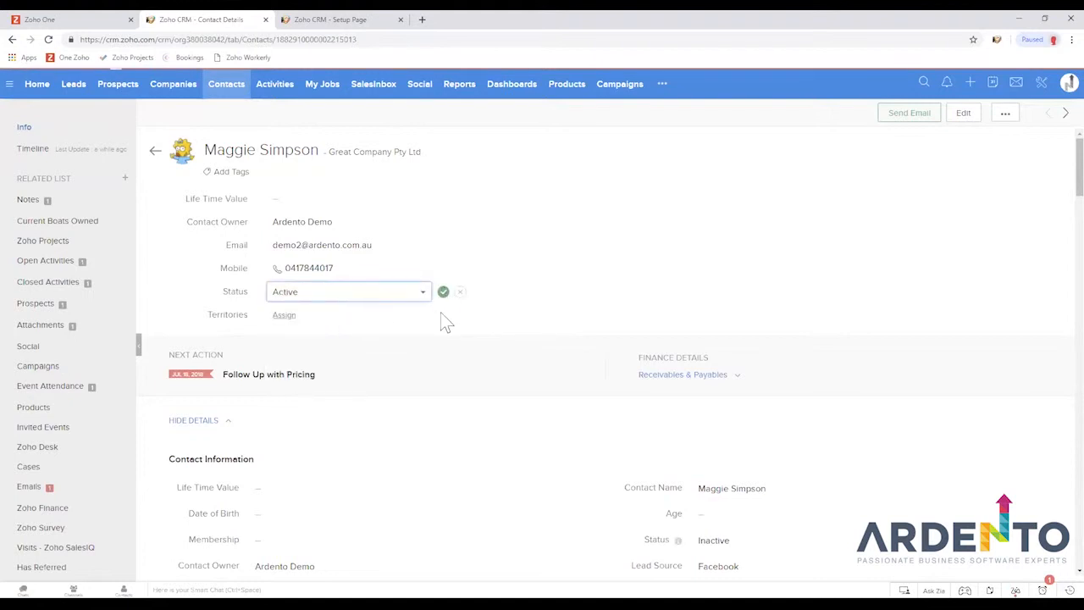
{"action": "left_click", "coordinate": [443, 292]}
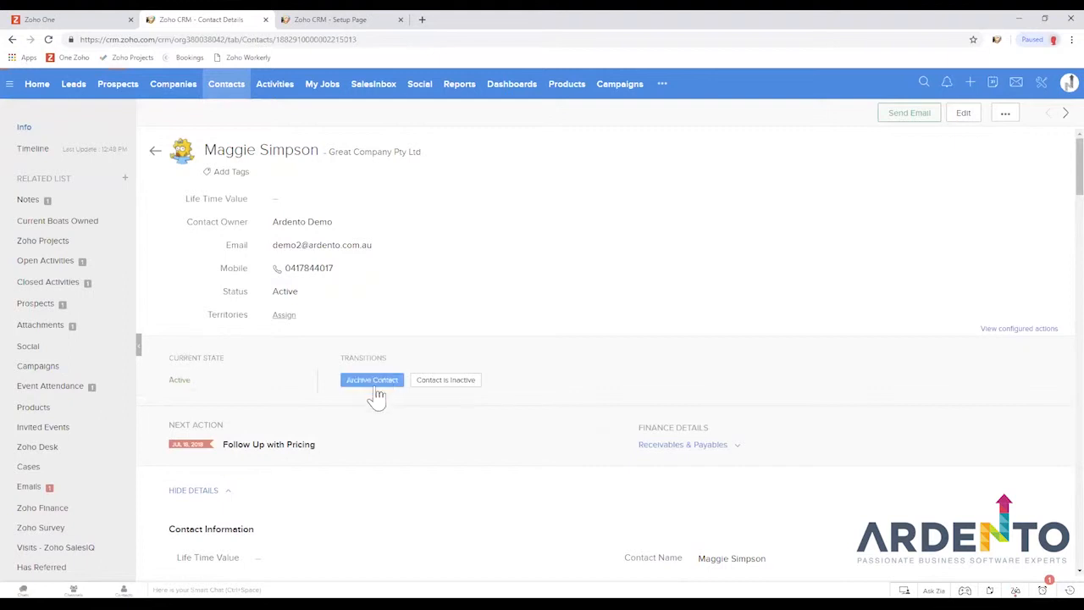
Examine the contact record's Current State and Transitions section and look through the rest of its details.
{"action": "left_click_drag", "start_coordinate": [169, 359], "coordinate": [224, 358]}
{"action": "left_click", "coordinate": [223, 358]}
{"action": "double_click", "coordinate": [179, 380]}
{"action": "scroll", "coordinate": [341, 327], "scroll_direction": "down", "scroll_amount": 2}
{"action": "scroll", "coordinate": [344, 330], "scroll_direction": "down", "scroll_amount": 10}
{"action": "scroll", "coordinate": [442, 379], "scroll_direction": "down", "scroll_amount": 1}
{"action": "scroll", "coordinate": [445, 385], "scroll_direction": "up", "scroll_amount": 13}
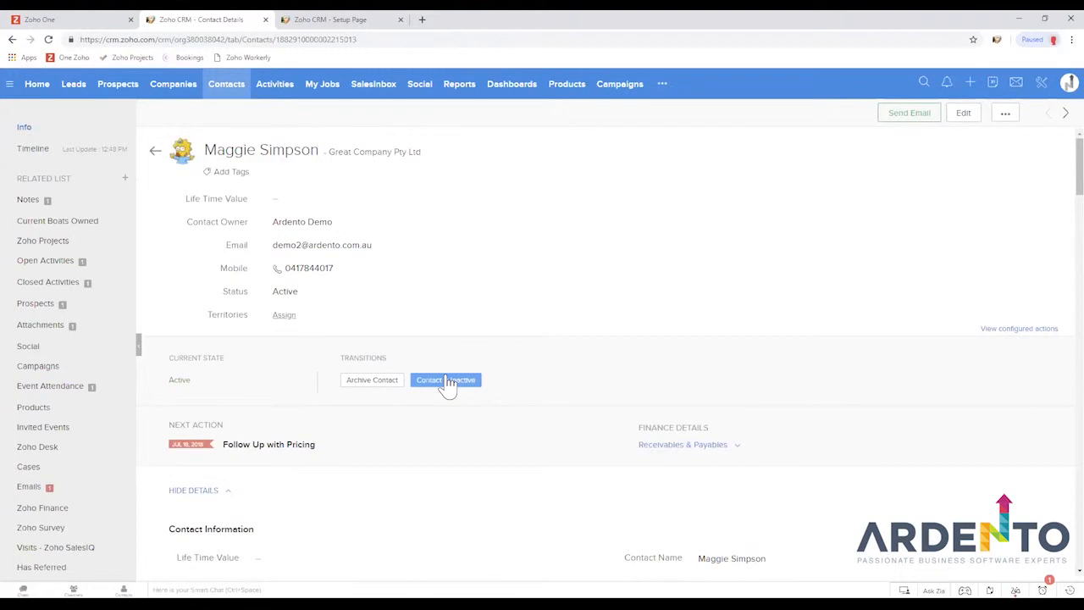
{"action": "left_click_drag", "start_coordinate": [170, 358], "coordinate": [223, 359]}
{"action": "left_click", "coordinate": [214, 359]}
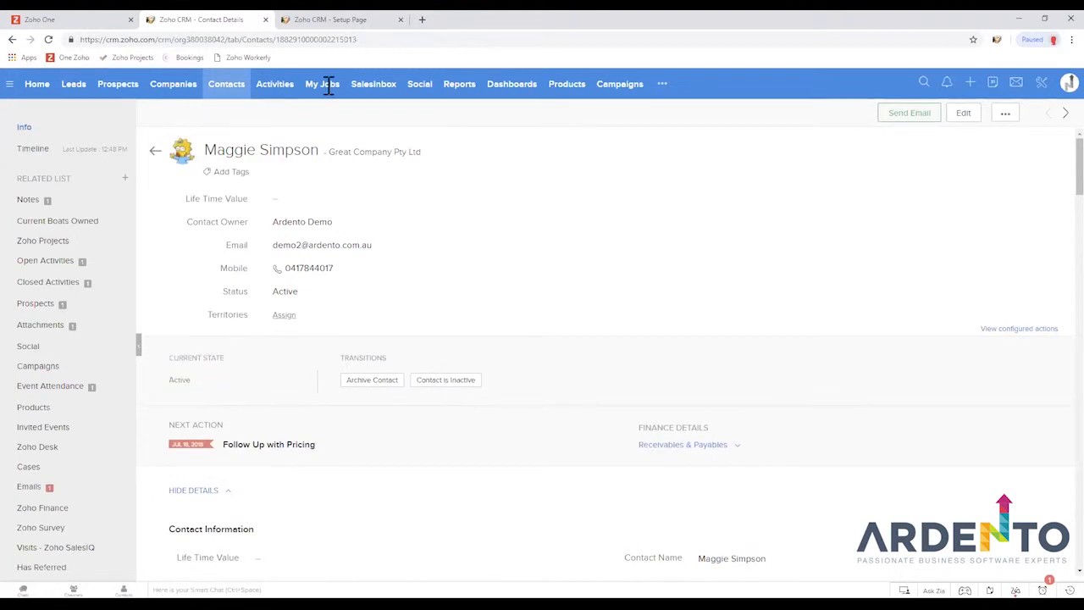
Open the Contact Status blueprint and compare its states and transitions with the transition options on the contact record.
{"action": "left_click", "coordinate": [338, 19]}
{"action": "left_click", "coordinate": [235, 316]}
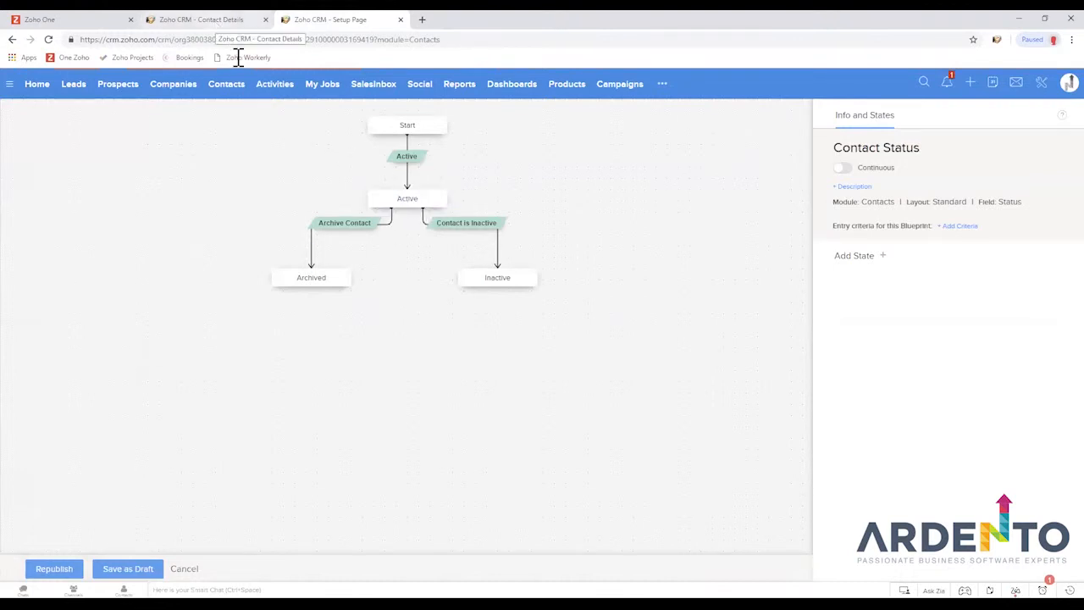
{"action": "left_click", "coordinate": [222, 19]}
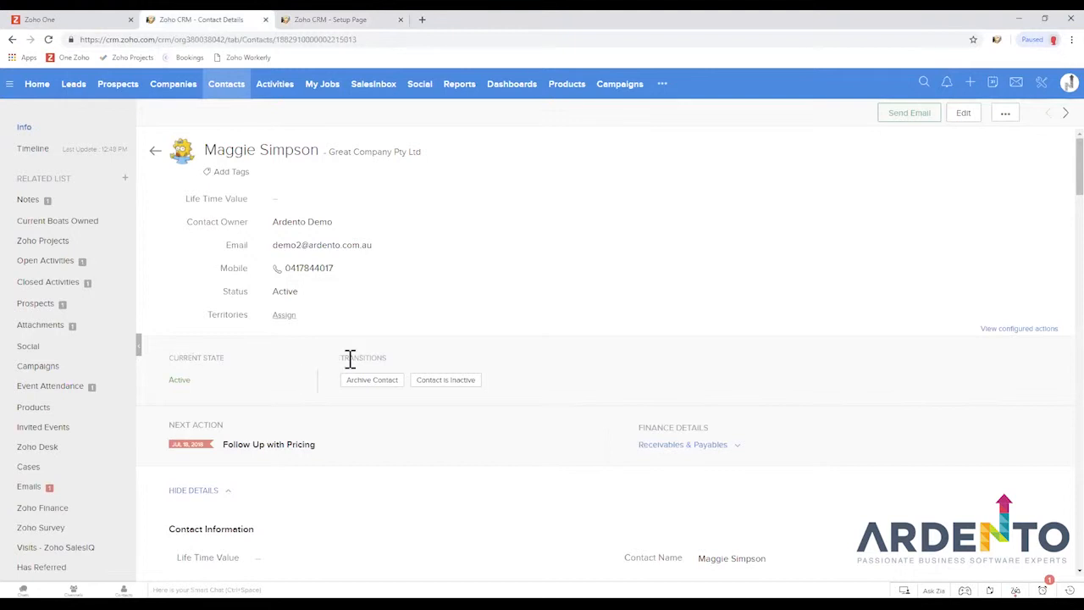
{"action": "left_click", "coordinate": [316, 18]}
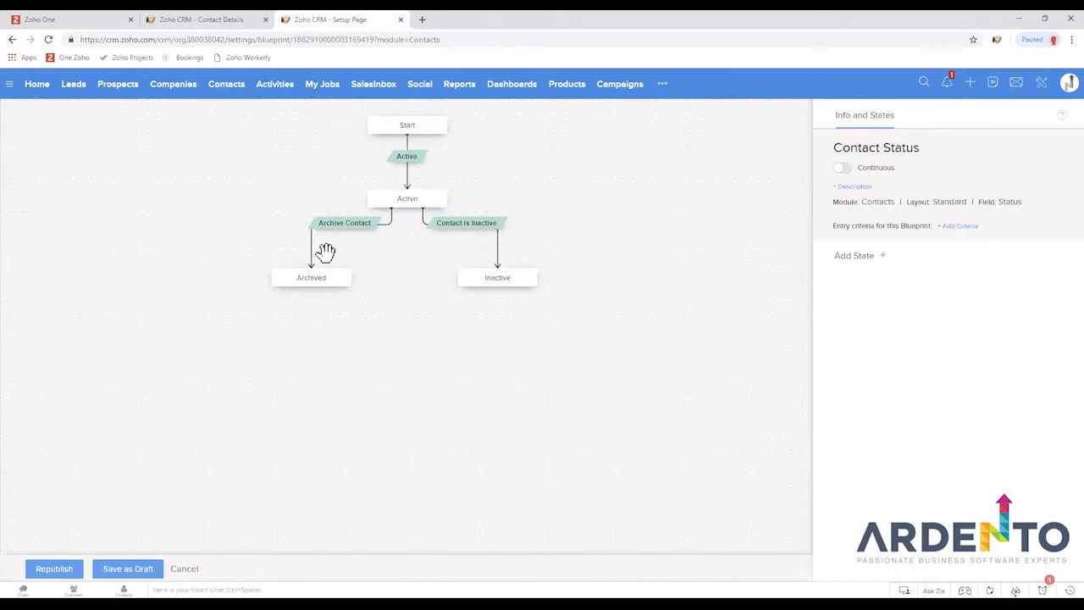
{"action": "left_click", "coordinate": [221, 20]}
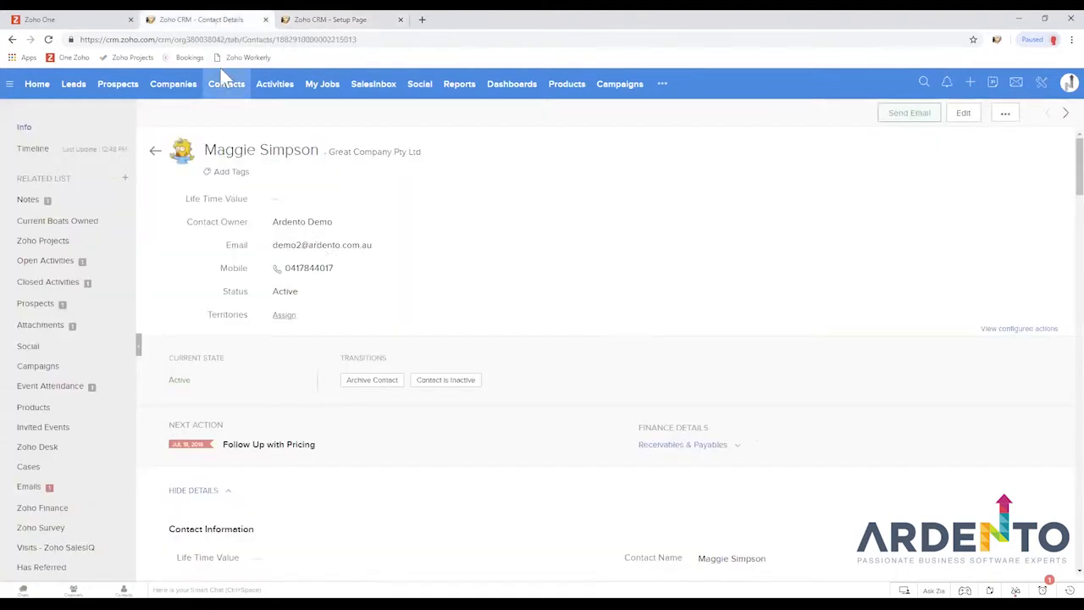
{"action": "left_click_drag", "start_coordinate": [340, 357], "coordinate": [387, 356]}
{"action": "left_click", "coordinate": [382, 356]}
{"action": "left_click", "coordinate": [339, 19]}
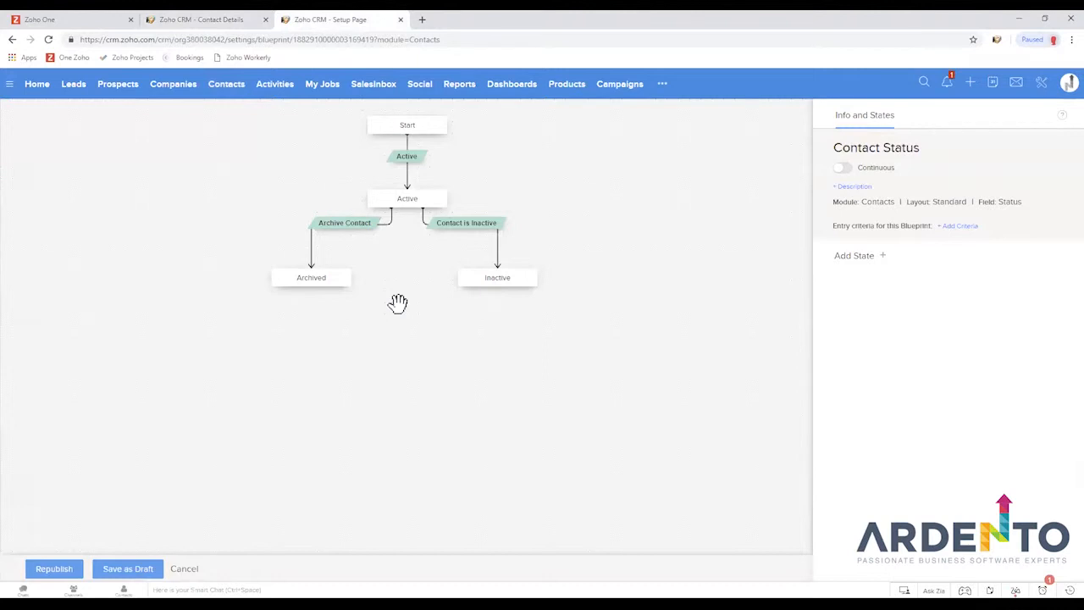
{"action": "left_click", "coordinate": [462, 232]}
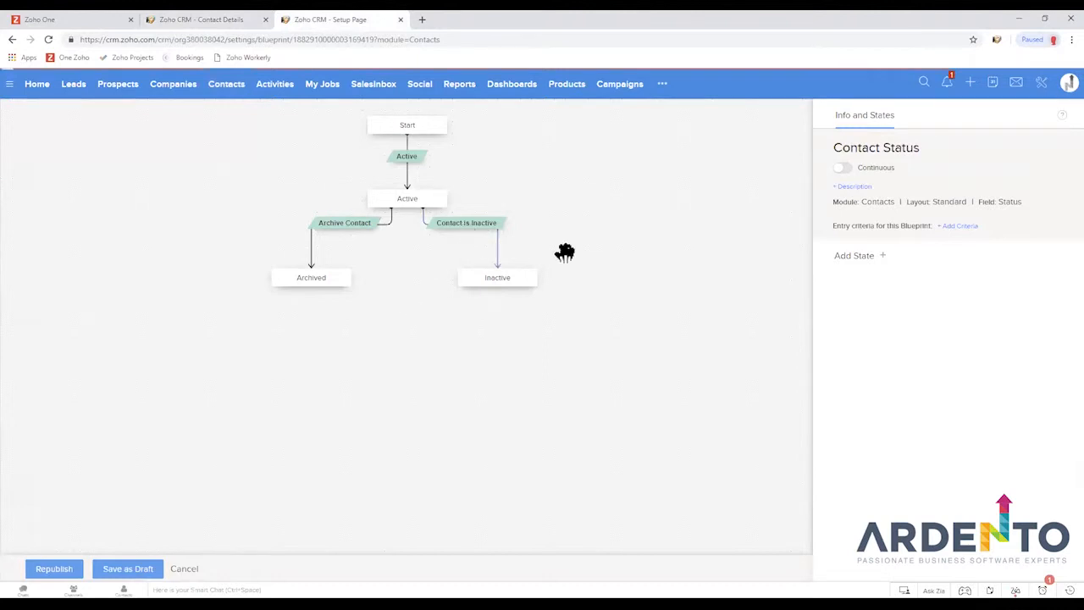
{"action": "left_click", "coordinate": [949, 153]}
{"action": "type", "text": "as"}
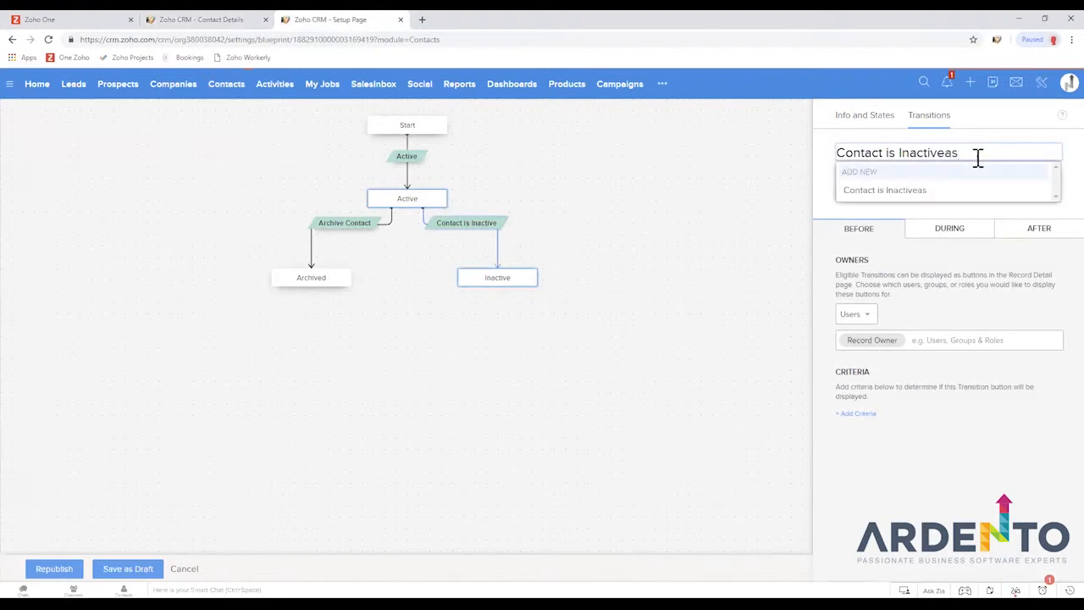
{"action": "key", "text": "BackSpace"}
{"action": "key", "text": "Return"}
{"action": "key", "text": "BackSpace"}
{"action": "left_click", "coordinate": [789, 157]}
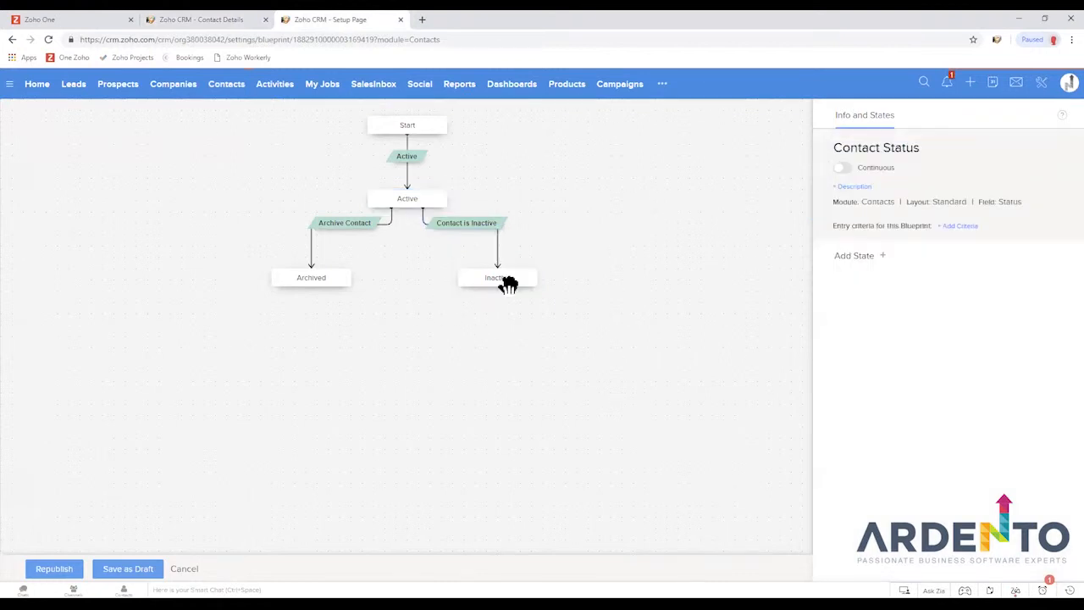
Reopen the transition between the Active and Inactive states in the blueprint and examine its name.
{"action": "left_click", "coordinate": [466, 227]}
{"action": "left_click", "coordinate": [957, 153]}
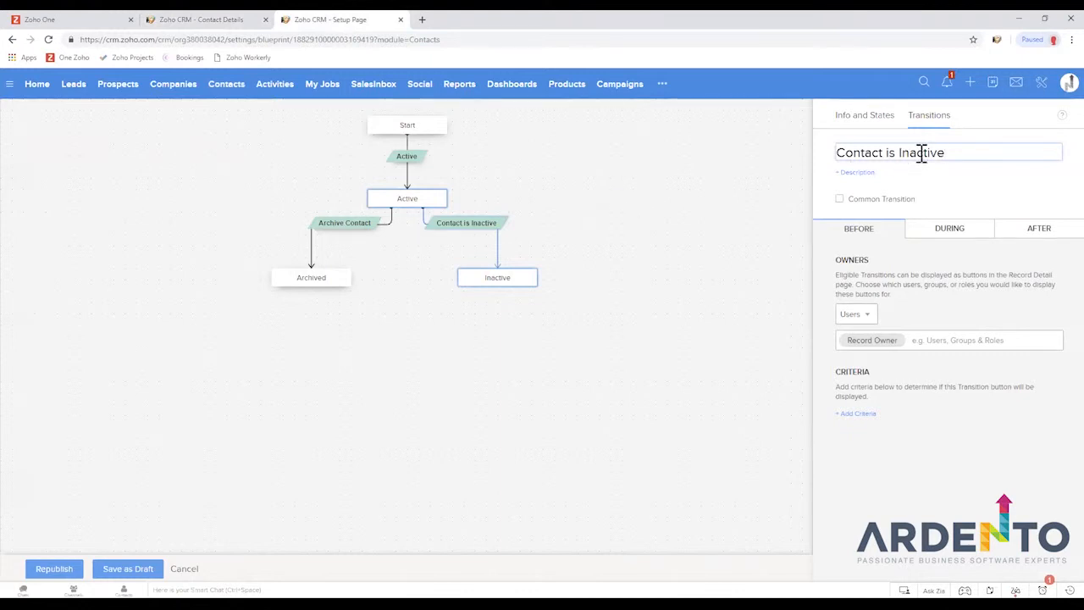
{"action": "left_click_drag", "start_coordinate": [948, 152], "coordinate": [837, 152]}
{"action": "left_click", "coordinate": [941, 152]}
{"action": "triple_click", "coordinate": [883, 152]}
{"action": "left_click", "coordinate": [897, 151]}
{"action": "left_click", "coordinate": [617, 207]}
Check the archived contact's status options against the blueprint and set its Status back to Active.
{"action": "left_click", "coordinate": [193, 20]}
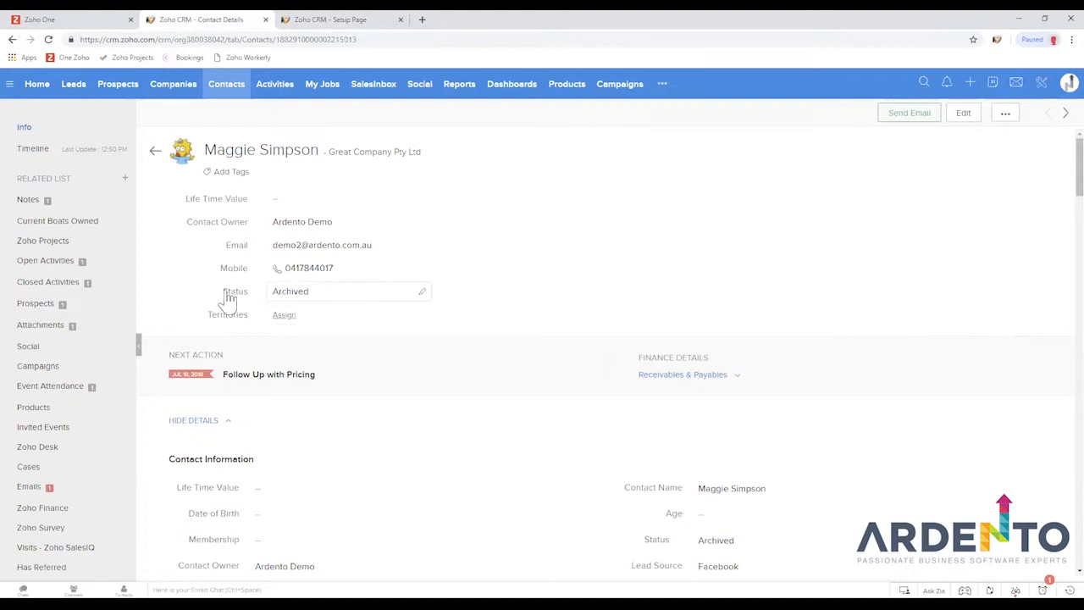
{"action": "left_click", "coordinate": [409, 293]}
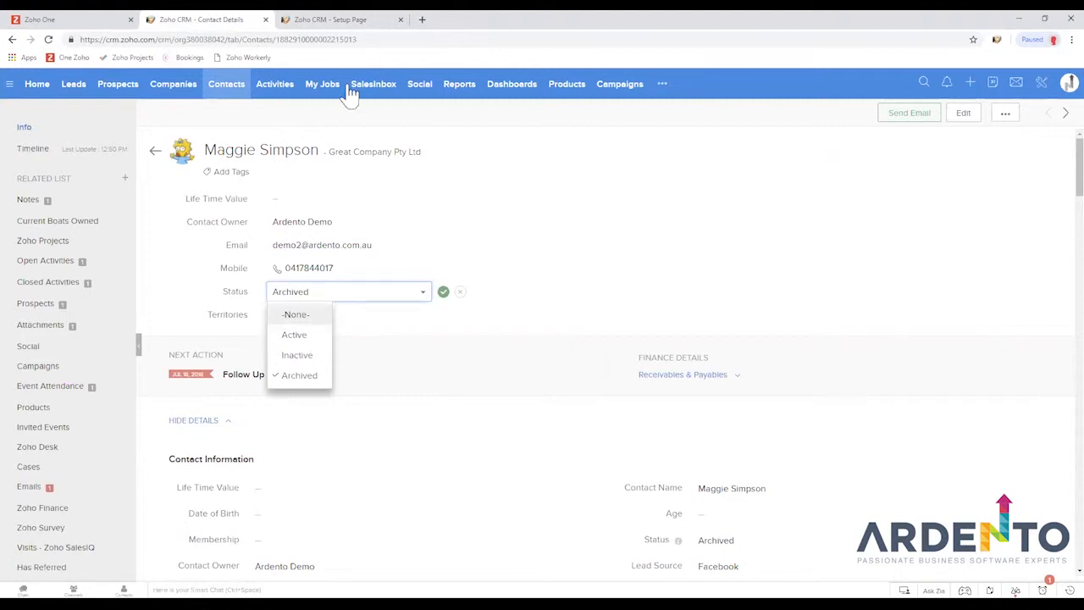
{"action": "left_click", "coordinate": [339, 19]}
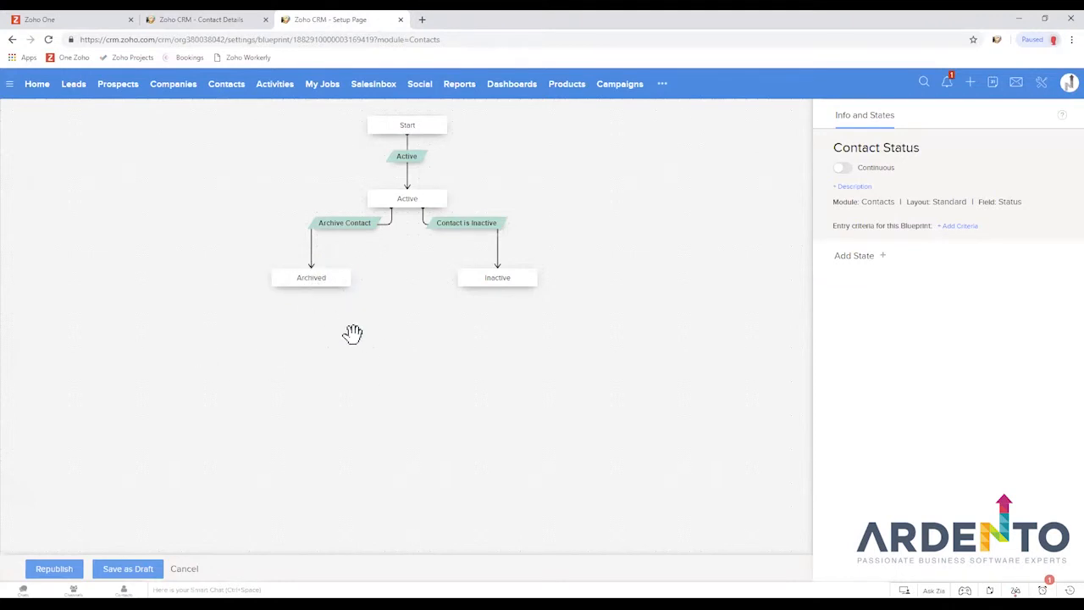
{"action": "left_click", "coordinate": [216, 20]}
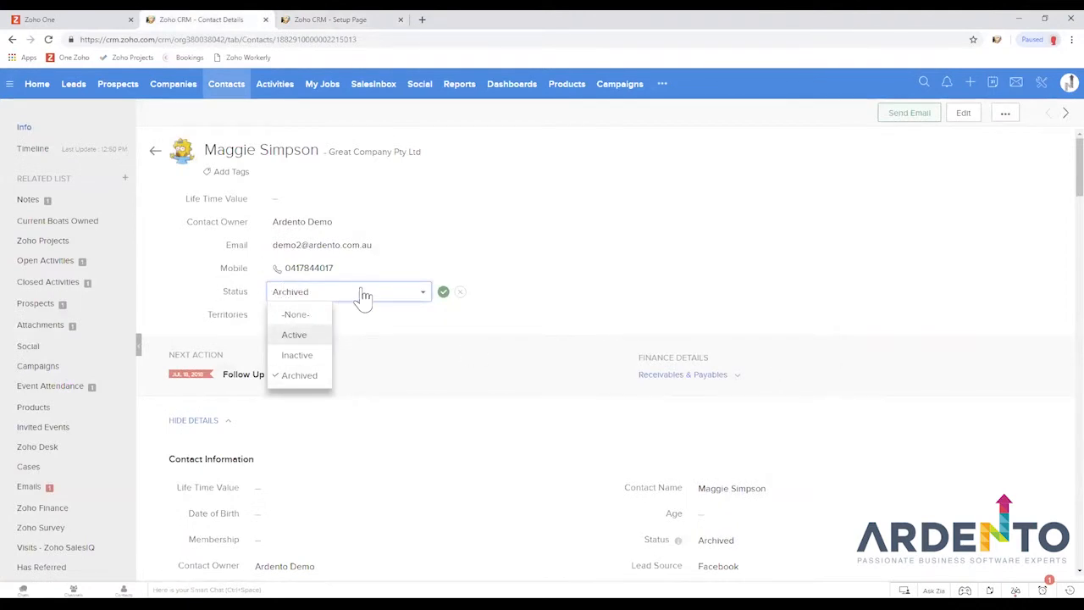
{"action": "left_click", "coordinate": [294, 337]}
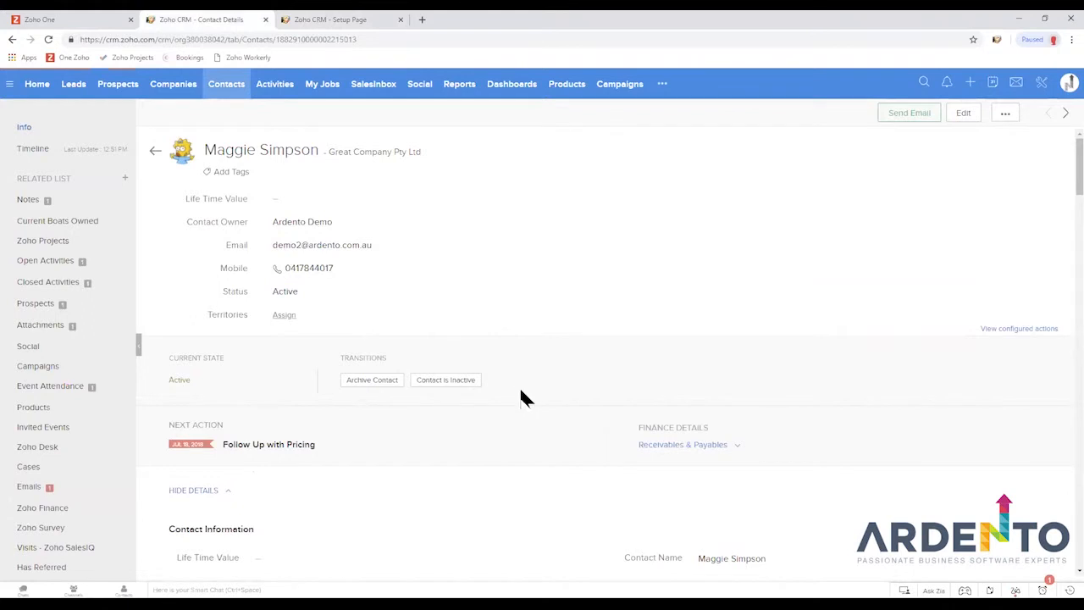
Make the Active transition between Start and Active a Common Transition and connect the Archived state to it.
{"action": "left_click", "coordinate": [330, 18]}
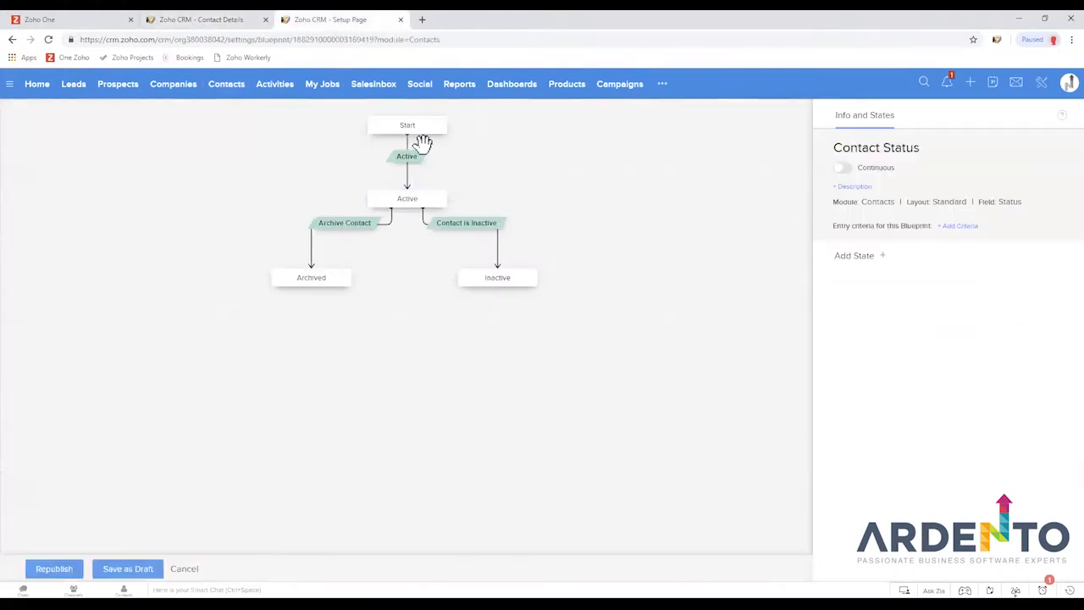
{"action": "left_click", "coordinate": [215, 21]}
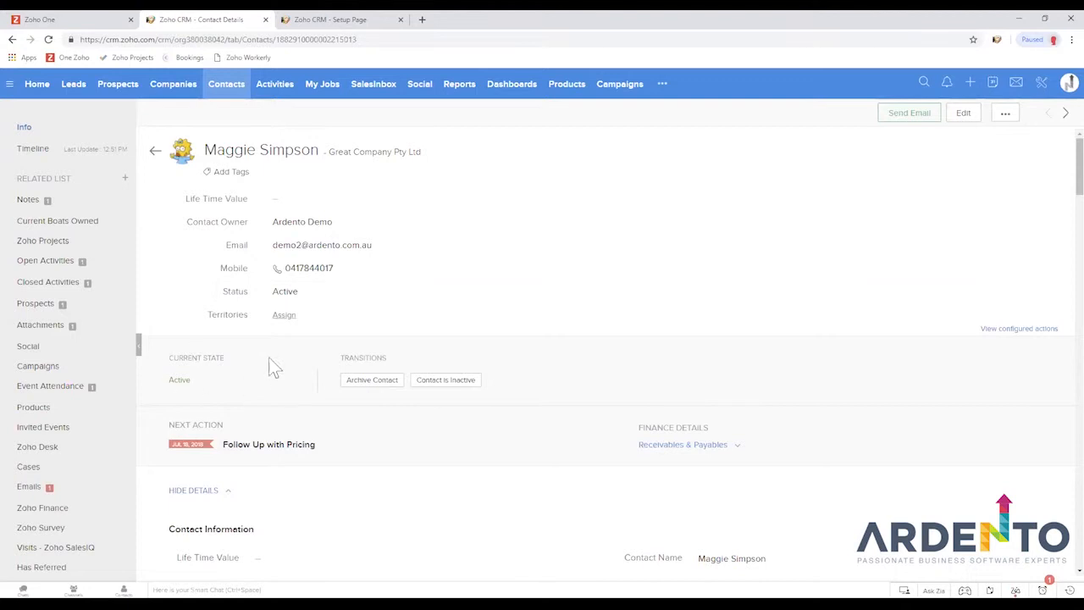
{"action": "left_click", "coordinate": [344, 19]}
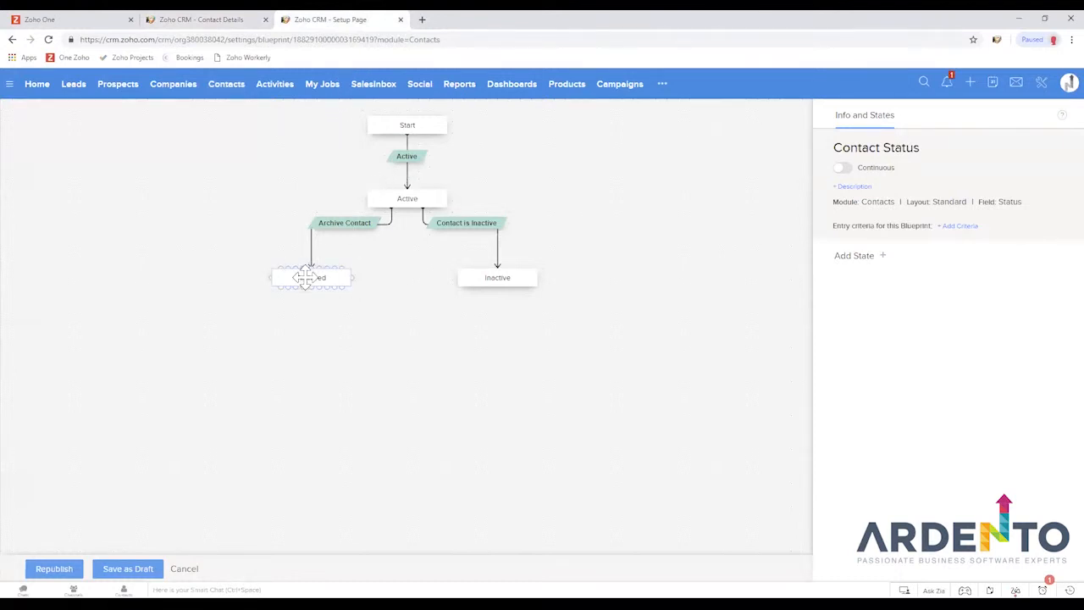
{"action": "left_click", "coordinate": [409, 165]}
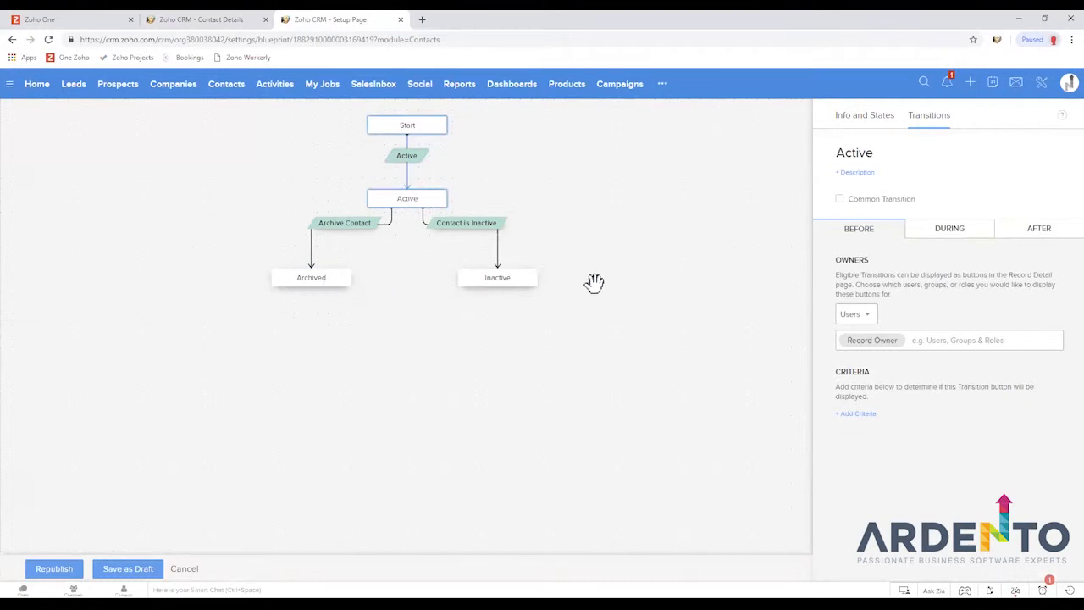
{"action": "left_click", "coordinate": [839, 200]}
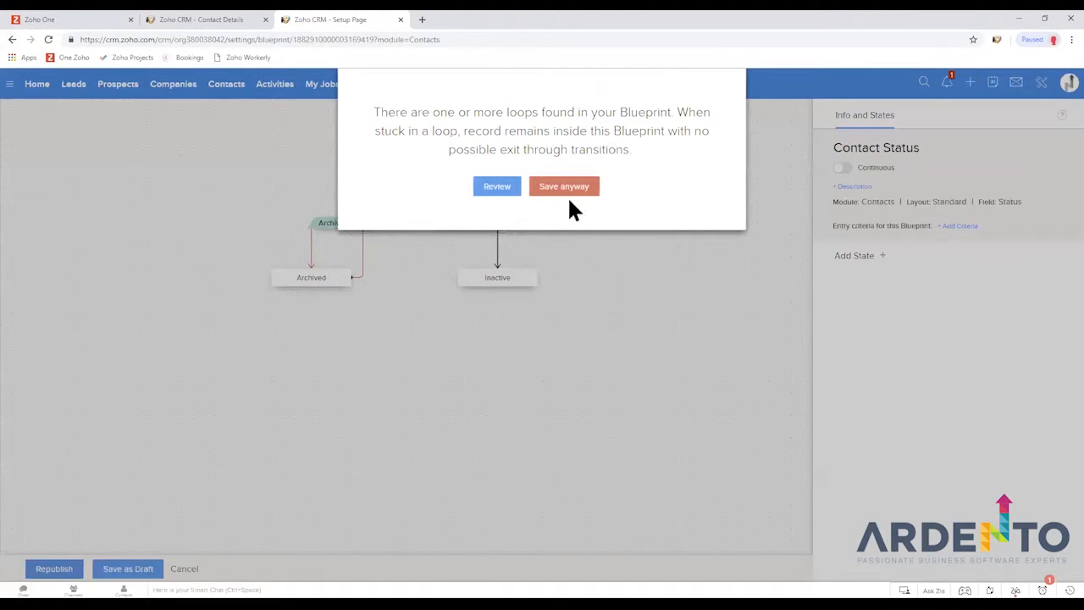
Republish the blueprint despite the loop, moving the associated record to the current version of the blueprint.
{"action": "left_click", "coordinate": [568, 193]}
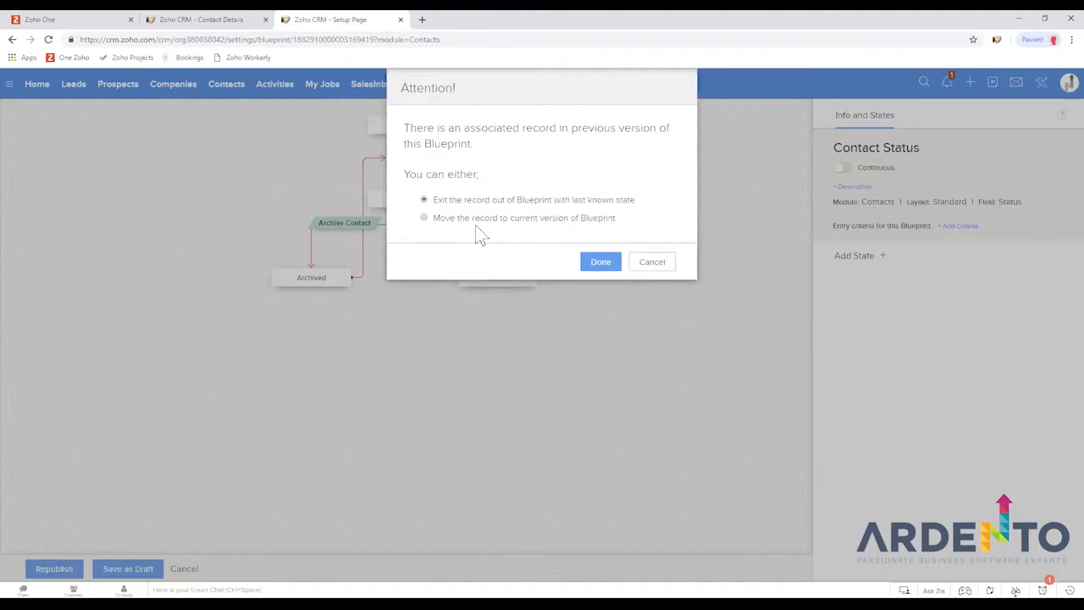
{"action": "left_click", "coordinate": [447, 222]}
{"action": "left_click", "coordinate": [599, 262]}
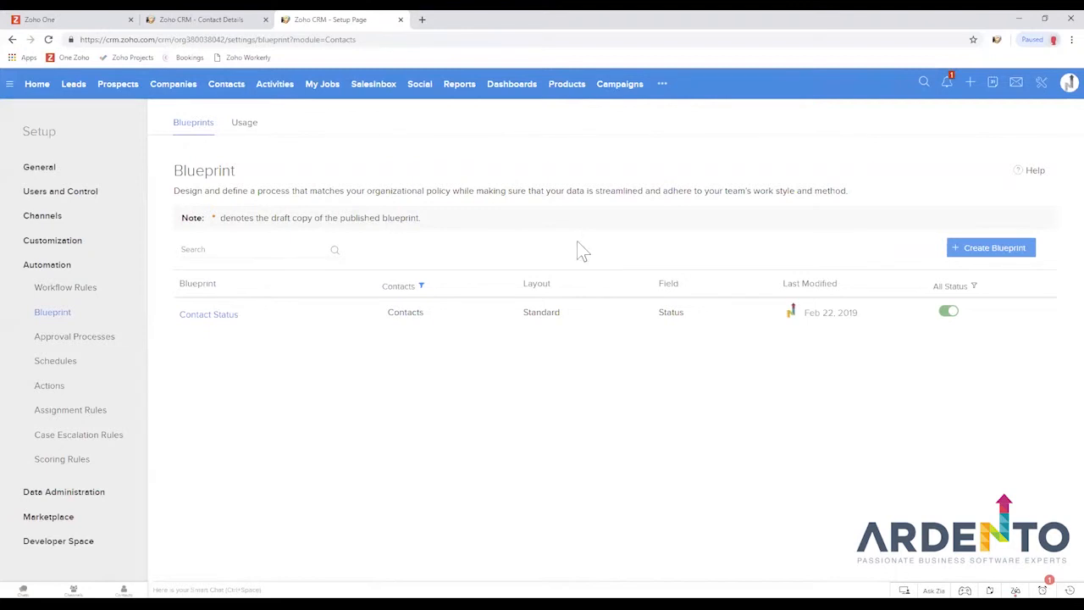
Reload the contact record, check its current state, and run the Archive Contact transition.
{"action": "left_click", "coordinate": [201, 18]}
{"action": "right_click", "coordinate": [202, 17]}
{"action": "left_click", "coordinate": [244, 43]}
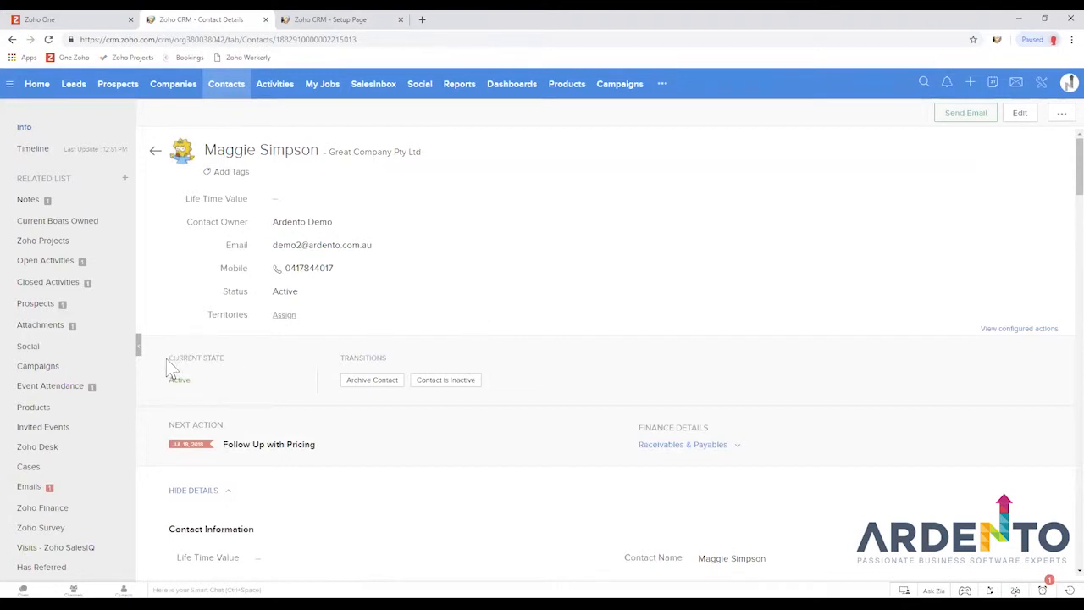
{"action": "left_click_drag", "start_coordinate": [172, 379], "coordinate": [193, 381]}
{"action": "left_click", "coordinate": [360, 421]}
{"action": "left_click", "coordinate": [371, 380]}
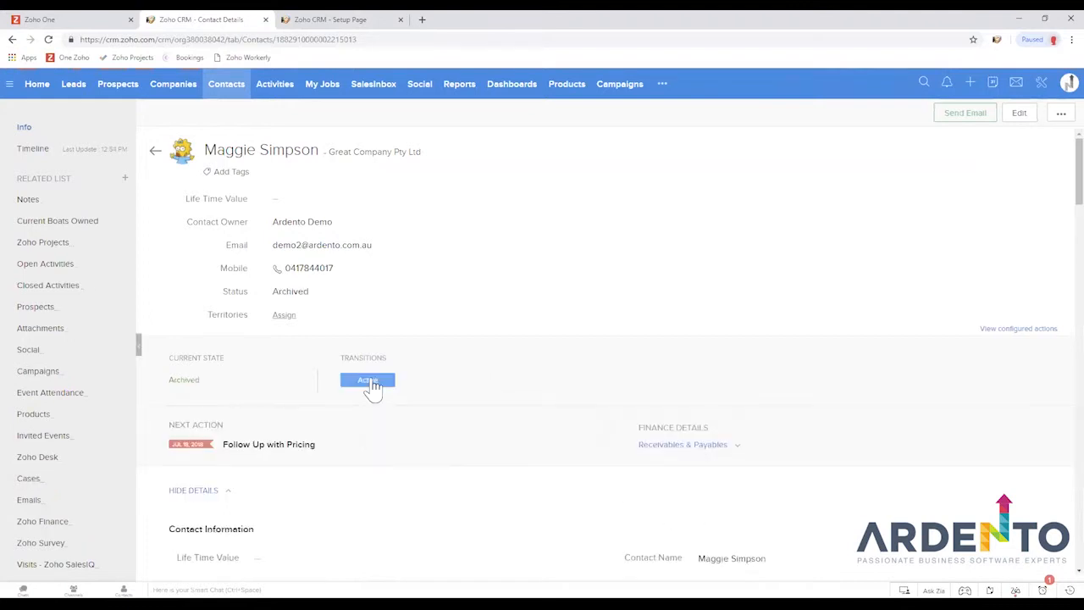
Check the contact's current state and available transitions, and reopen the Contact Status blueprint for editing.
{"action": "double_click", "coordinate": [188, 379]}
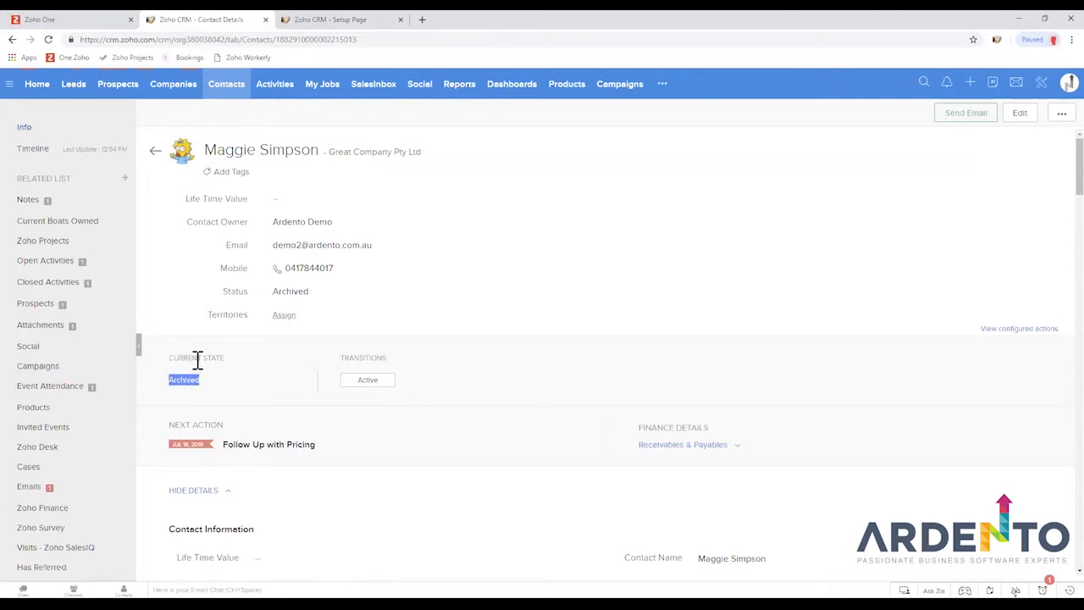
{"action": "double_click", "coordinate": [366, 358]}
{"action": "left_click", "coordinate": [339, 19]}
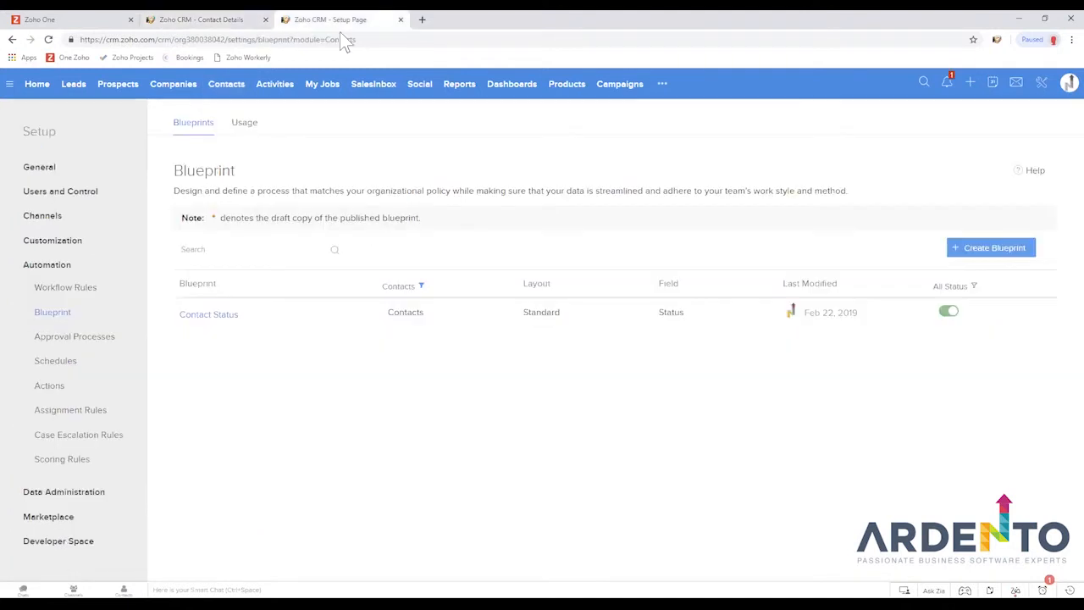
{"action": "left_click", "coordinate": [227, 316]}
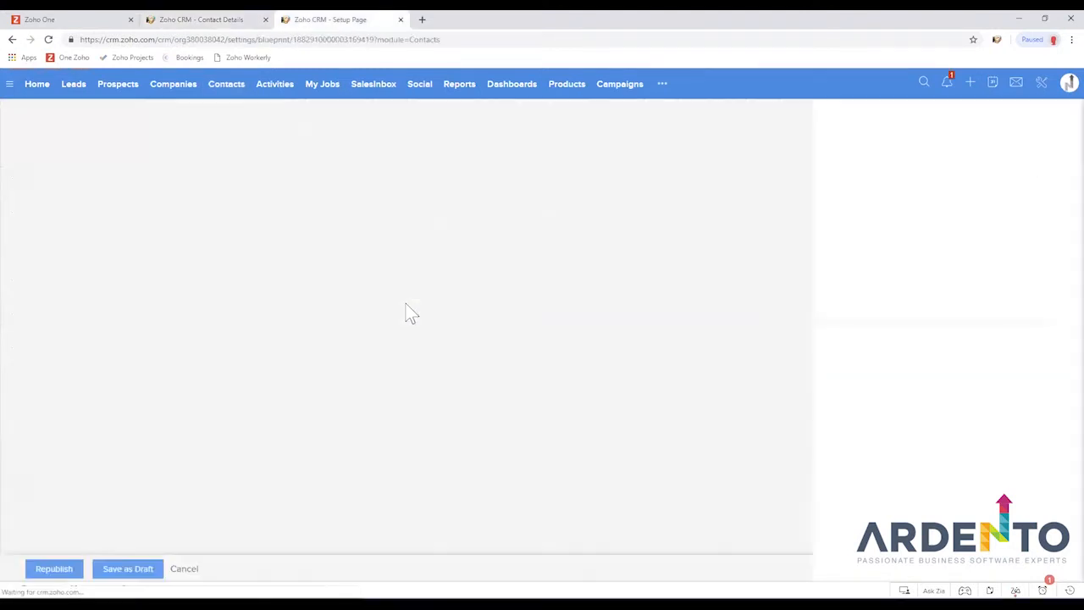
Connect the Archived state to the Active state with a new transition named Re-Activate.
{"action": "mouse_move", "coordinate": [275, 282]}
{"action": "left_mouse_down"}
{"action": "mouse_move", "coordinate": [188, 188]}
{"action": "mouse_move", "coordinate": [353, 169]}
{"action": "mouse_move", "coordinate": [366, 204]}
{"action": "left_mouse_up"}
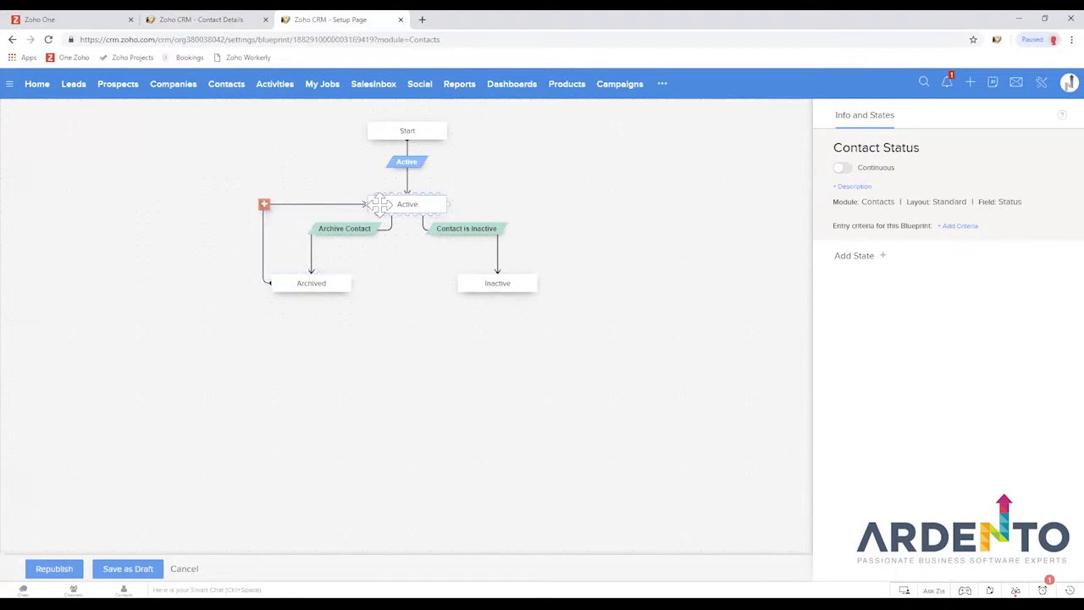
{"action": "left_click_drag", "start_coordinate": [286, 280], "coordinate": [288, 279]}
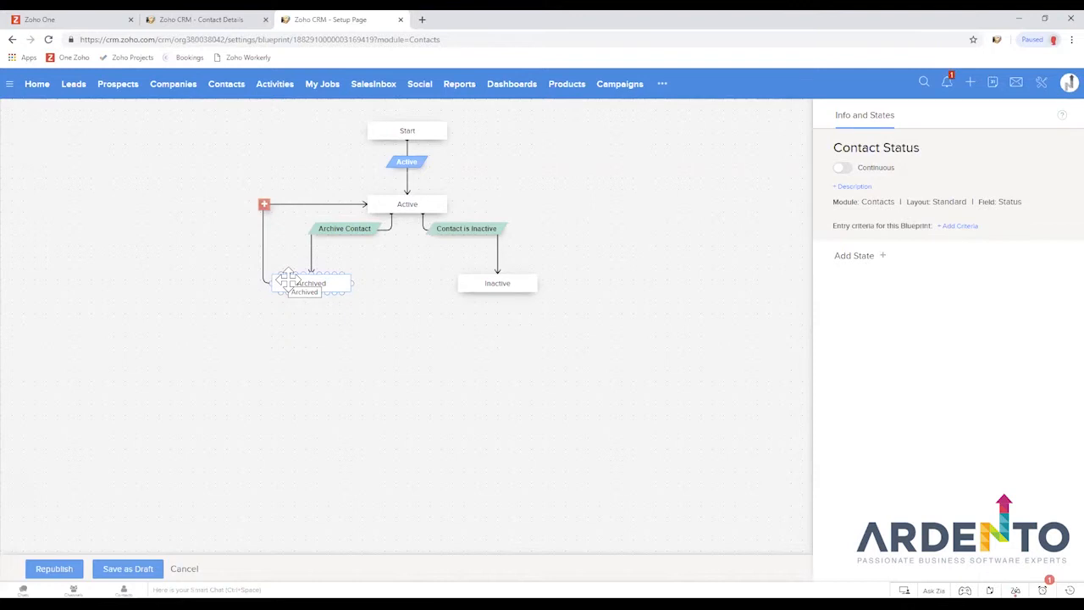
{"action": "left_click_drag", "start_coordinate": [288, 278], "coordinate": [287, 269]}
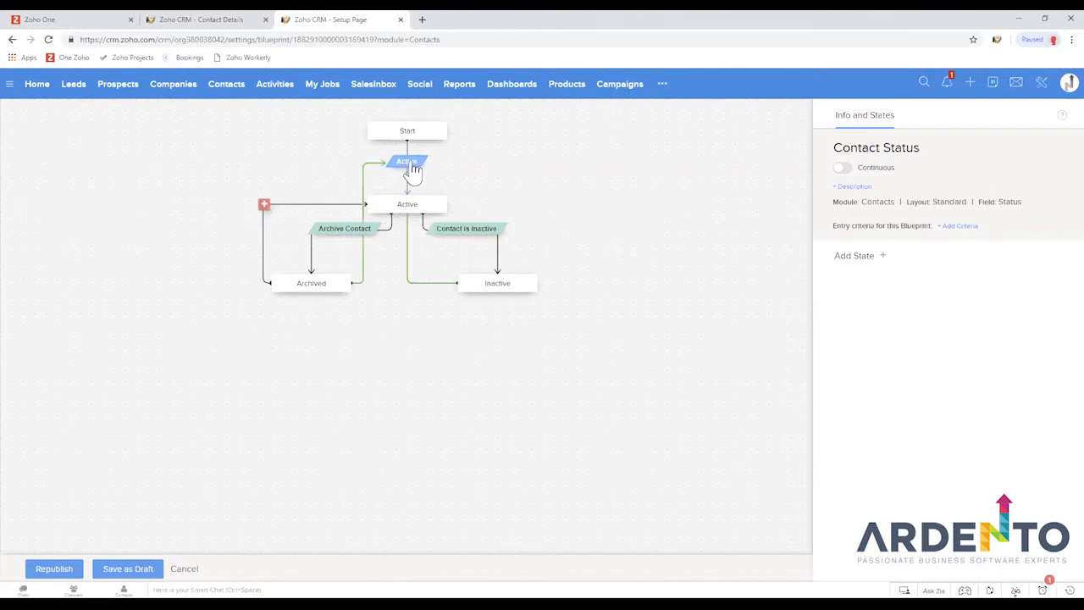
{"action": "left_click", "coordinate": [266, 208]}
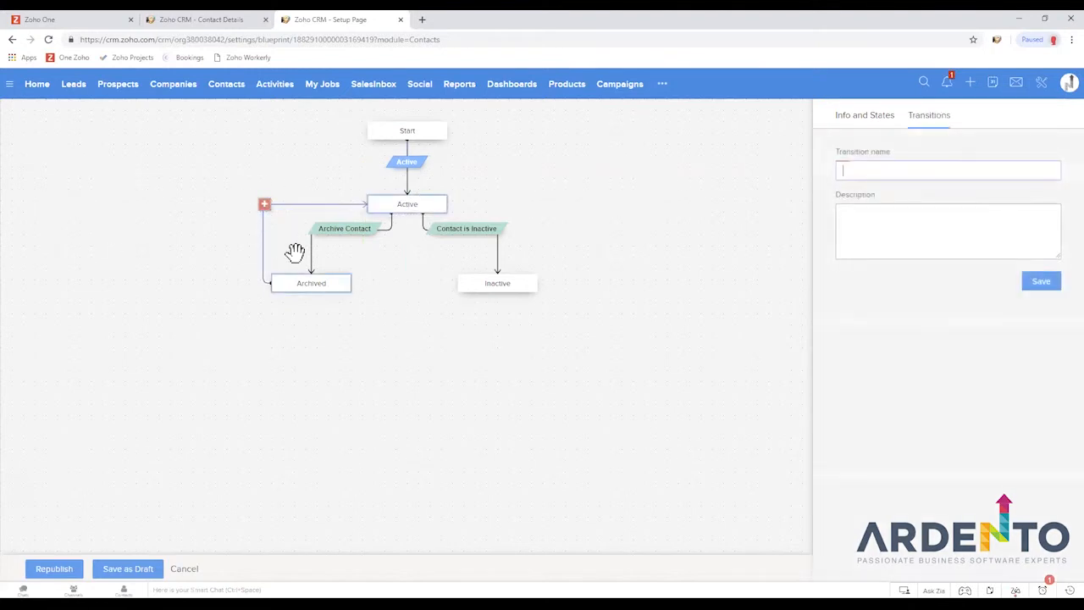
{"action": "type", "text": "REAV"}
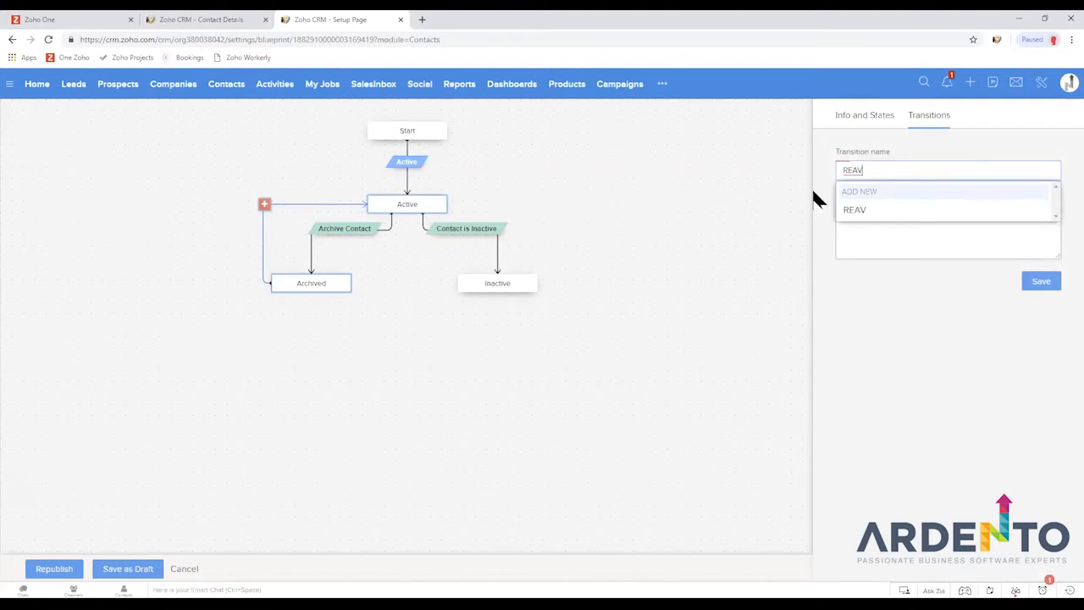
{"action": "key", "text": "BackSpace"}
{"action": "type", "text": "CTIVATE"}
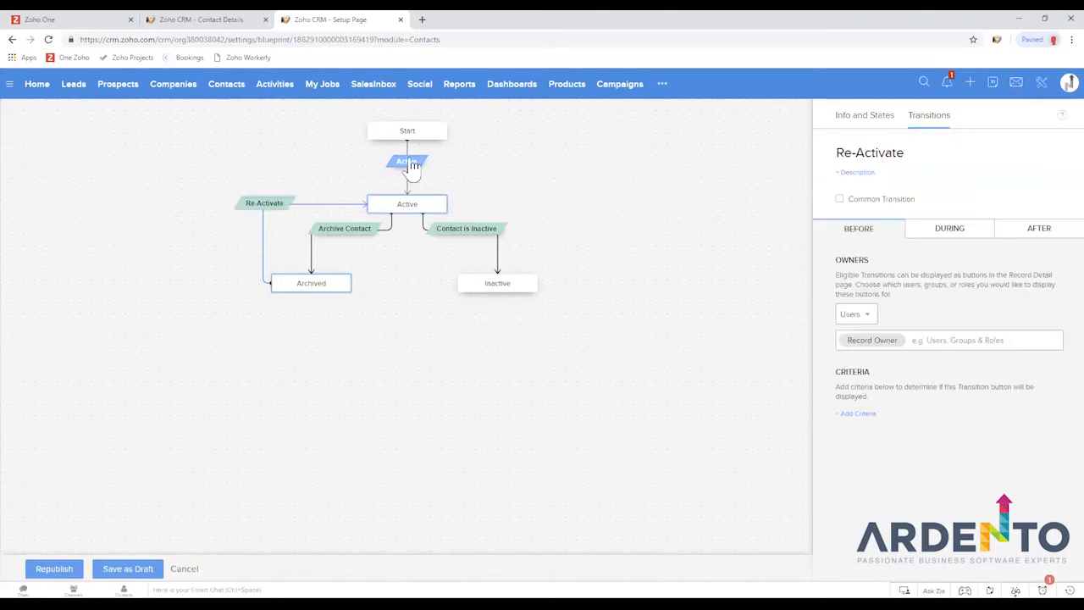
Turn off Common Transition for the Active transition, and make Re-Activate a Common Transition that includes Inactive but not Start.
{"action": "left_click", "coordinate": [411, 163]}
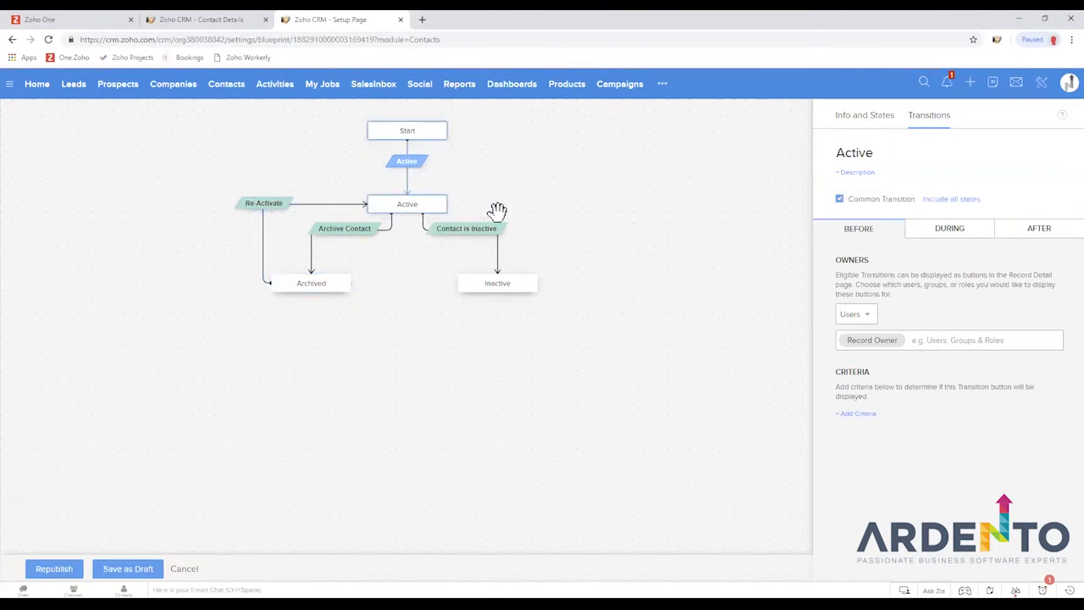
{"action": "left_click", "coordinate": [840, 201]}
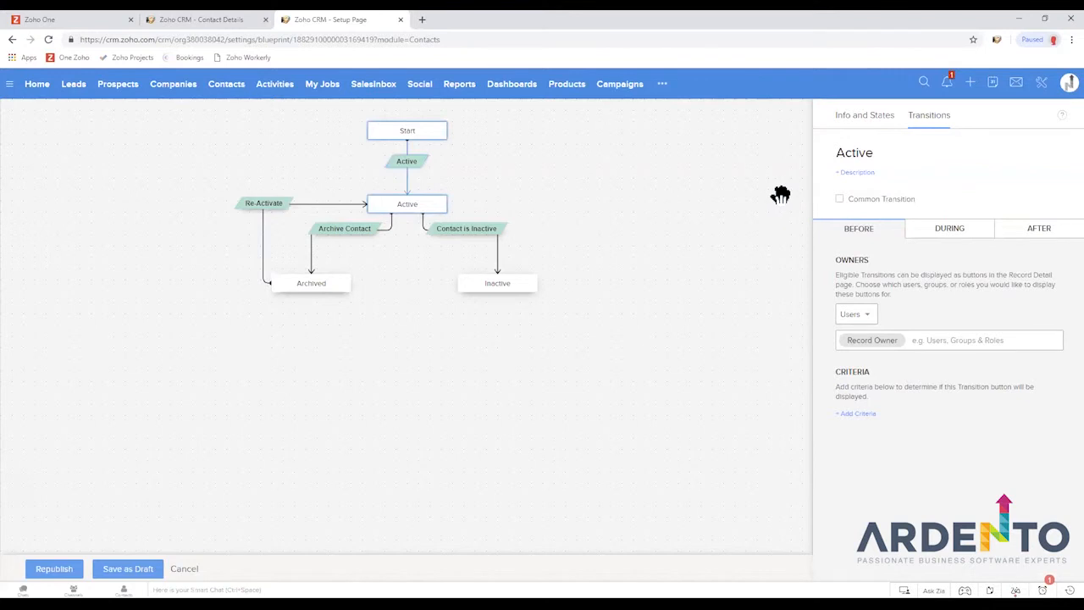
{"action": "left_click", "coordinate": [263, 206]}
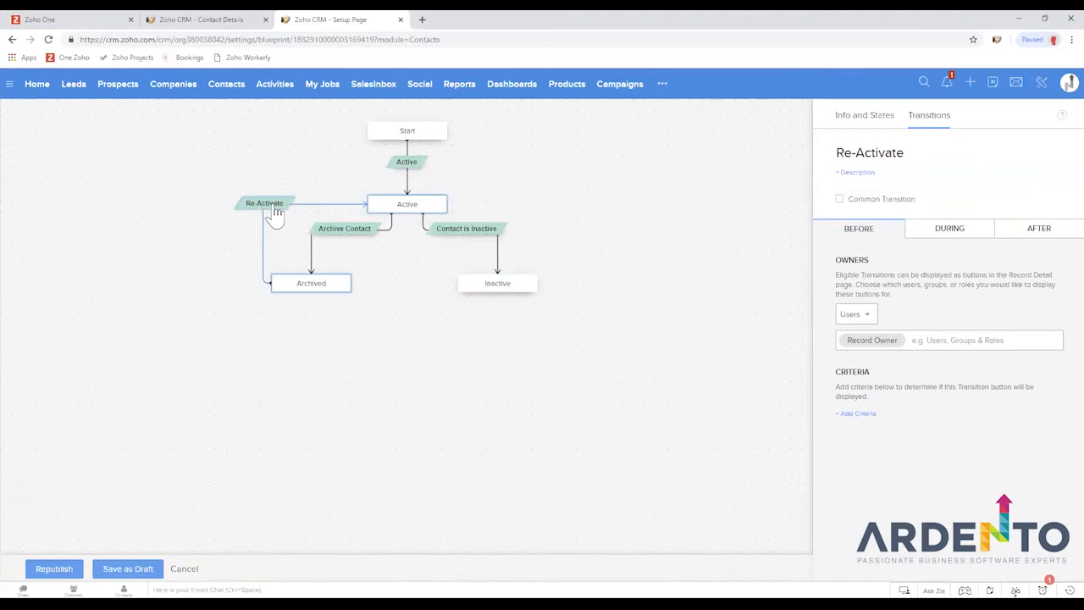
{"action": "left_click", "coordinate": [839, 199]}
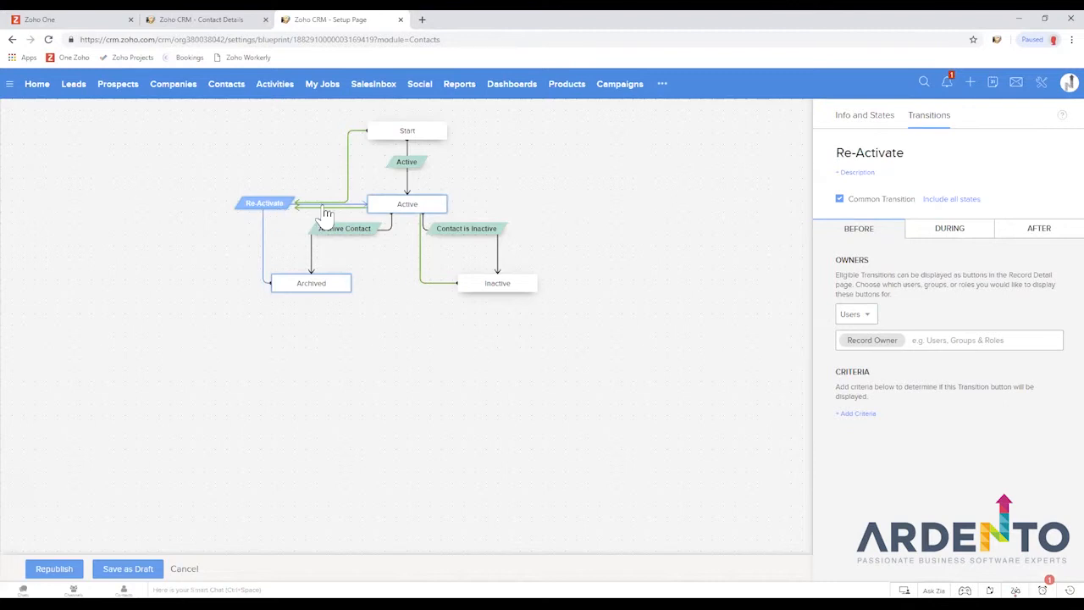
{"action": "left_click", "coordinate": [950, 206]}
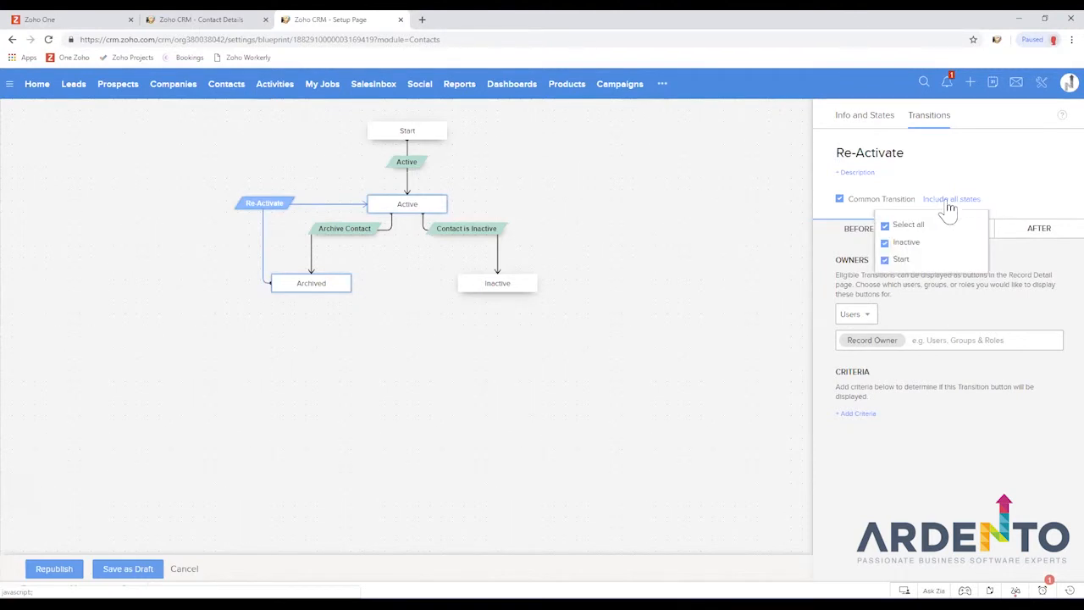
{"action": "left_click", "coordinate": [888, 262]}
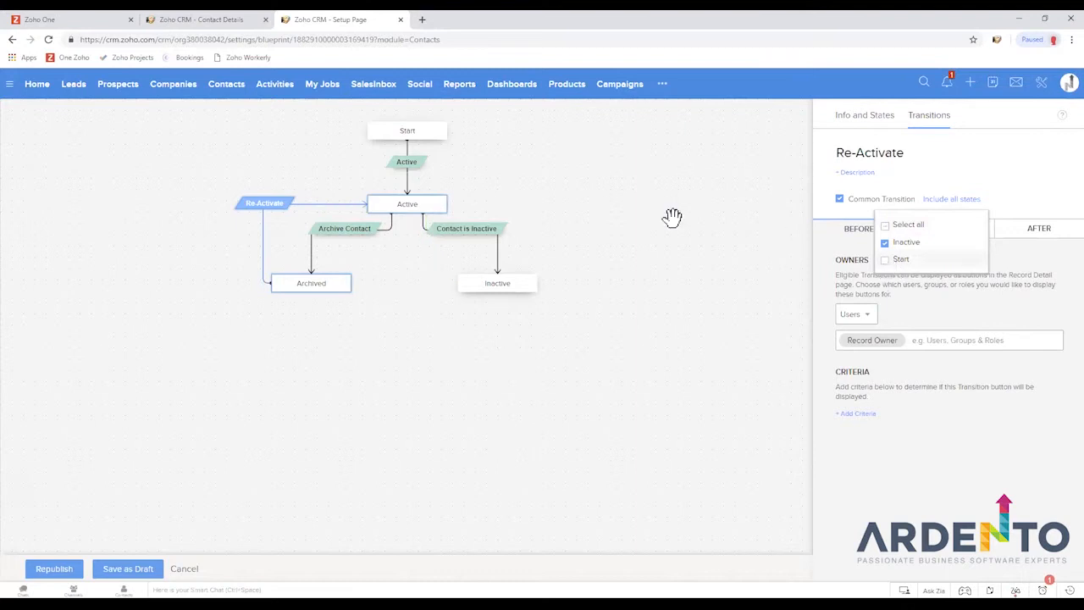
{"action": "left_click", "coordinate": [600, 217]}
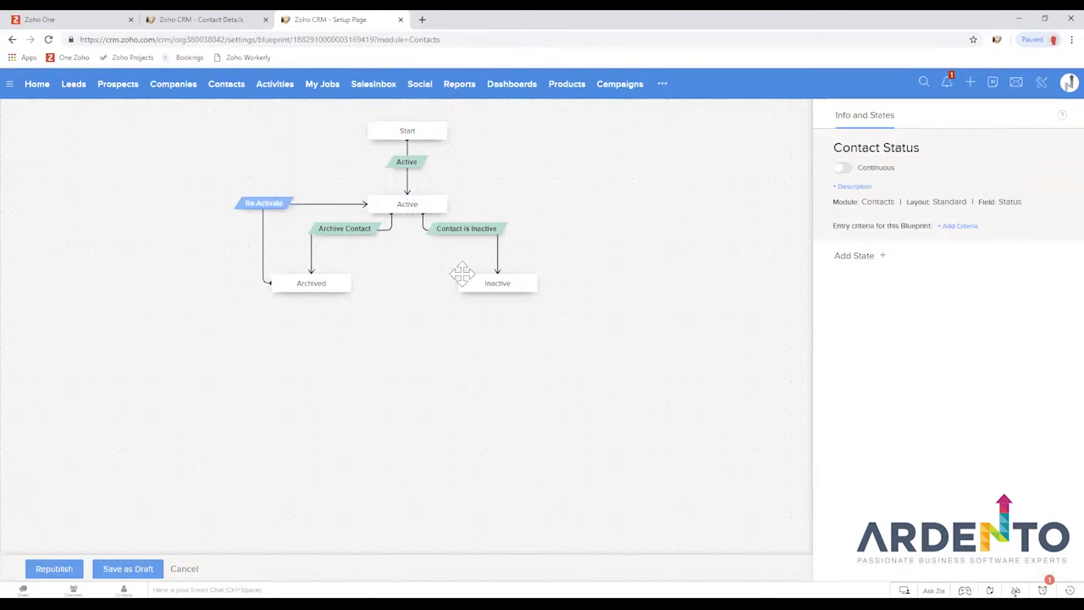
Move the Inactive and Archived states farther down the canvas and republish the blueprint despite the loop.
{"action": "left_click_drag", "start_coordinate": [491, 284], "coordinate": [453, 381]}
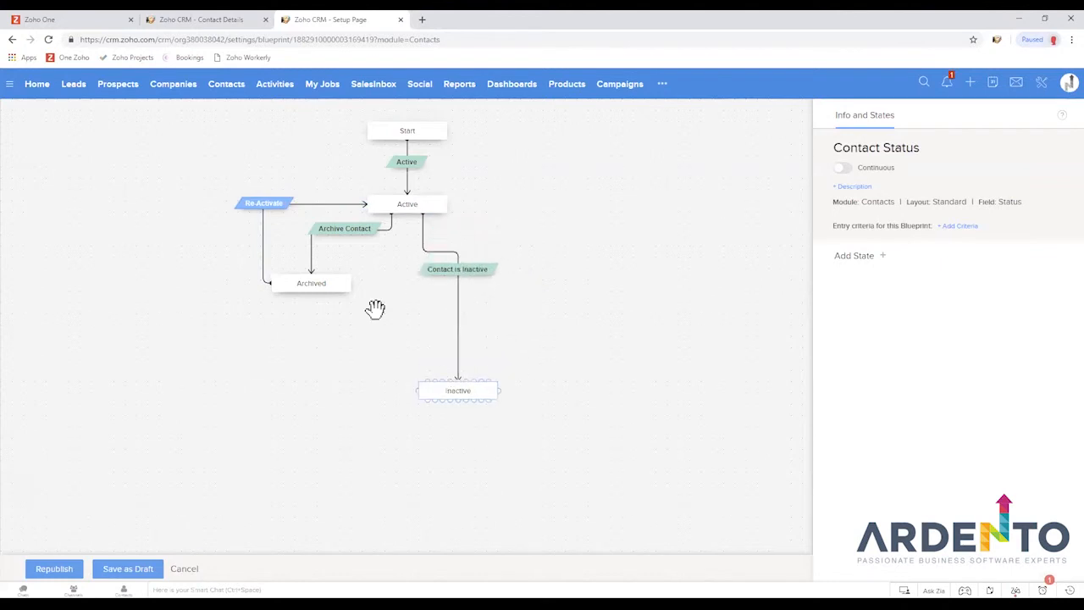
{"action": "left_click_drag", "start_coordinate": [254, 285], "coordinate": [211, 365]}
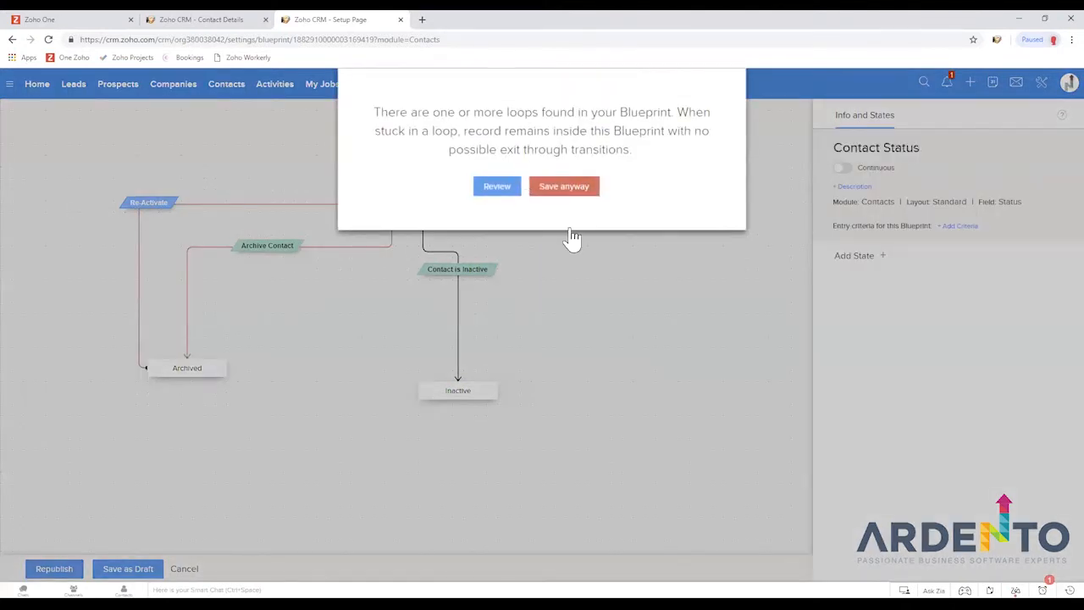
{"action": "left_click", "coordinate": [570, 227]}
{"action": "left_click", "coordinate": [489, 218]}
{"action": "left_click", "coordinate": [600, 263]}
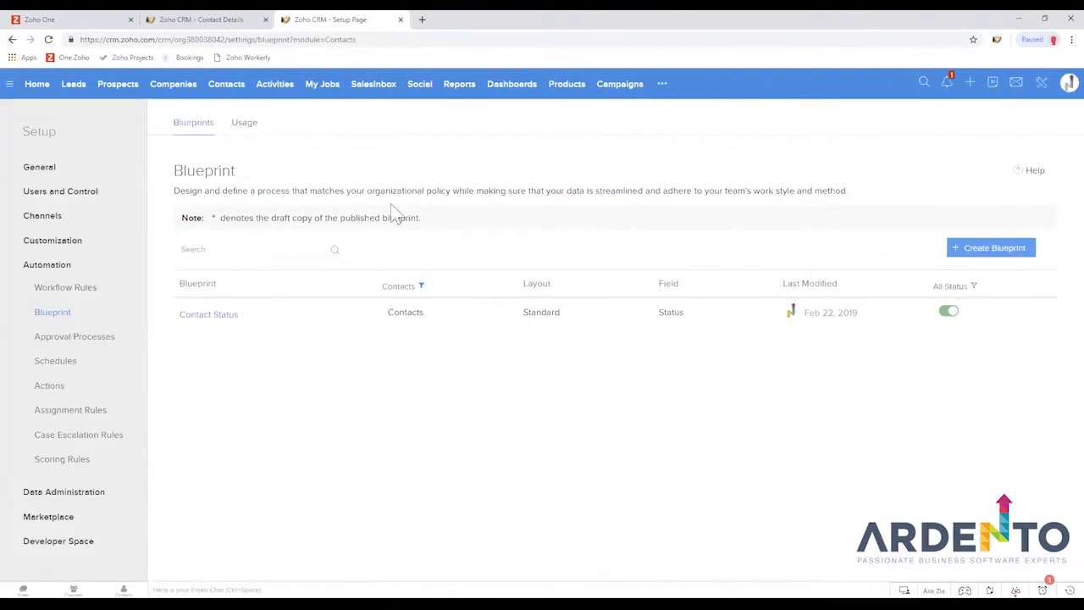
Reload the archived contact's record, check its current state, and run the Re-Activate transition.
{"action": "left_click", "coordinate": [181, 25]}
{"action": "right_click", "coordinate": [182, 25]}
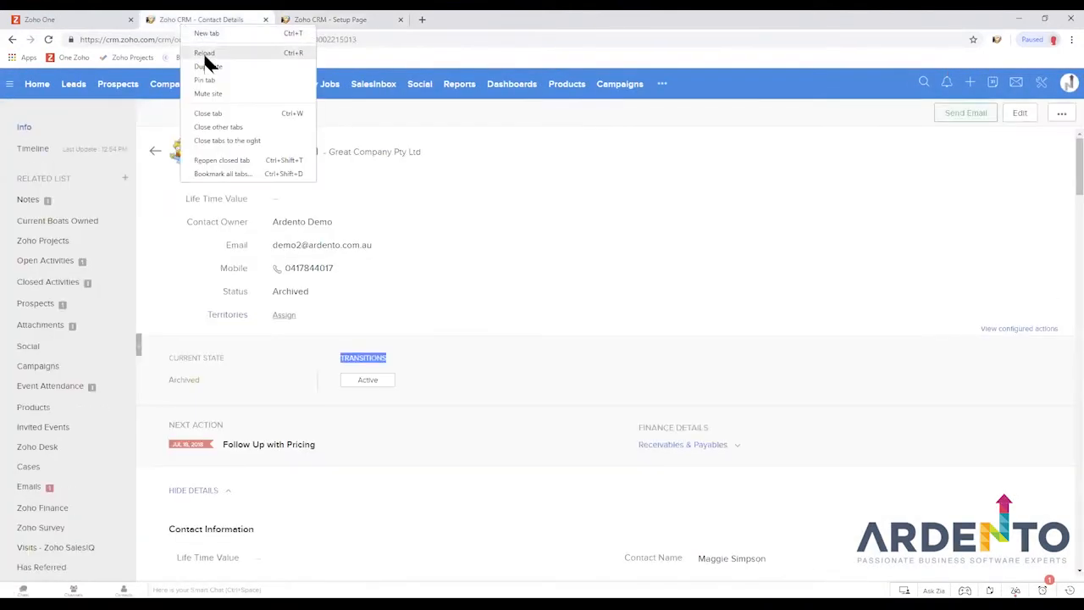
{"action": "left_click", "coordinate": [205, 54]}
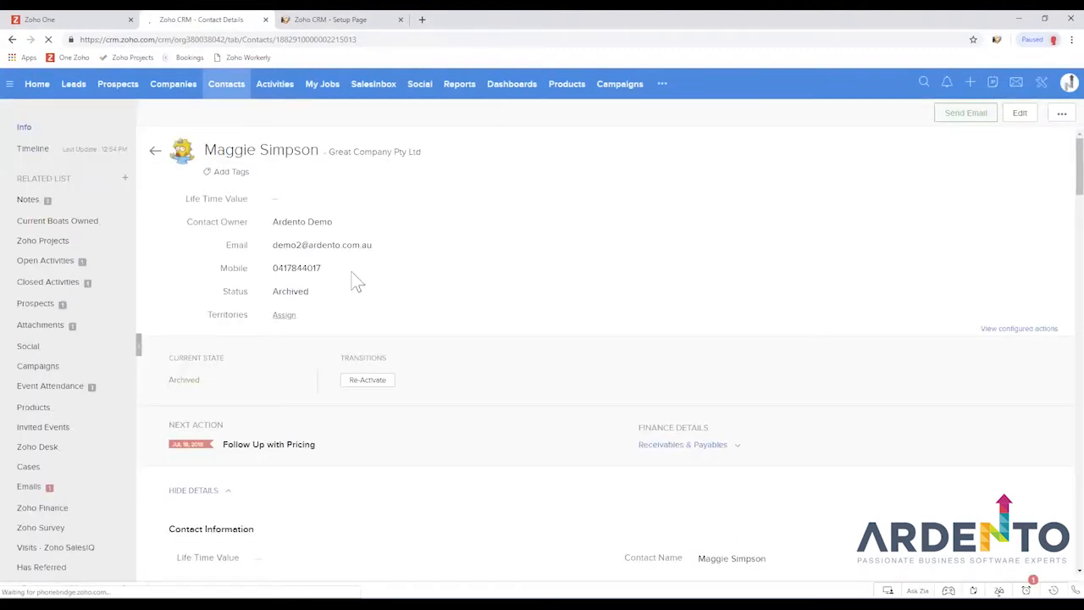
{"action": "left_click_drag", "start_coordinate": [170, 378], "coordinate": [201, 380]}
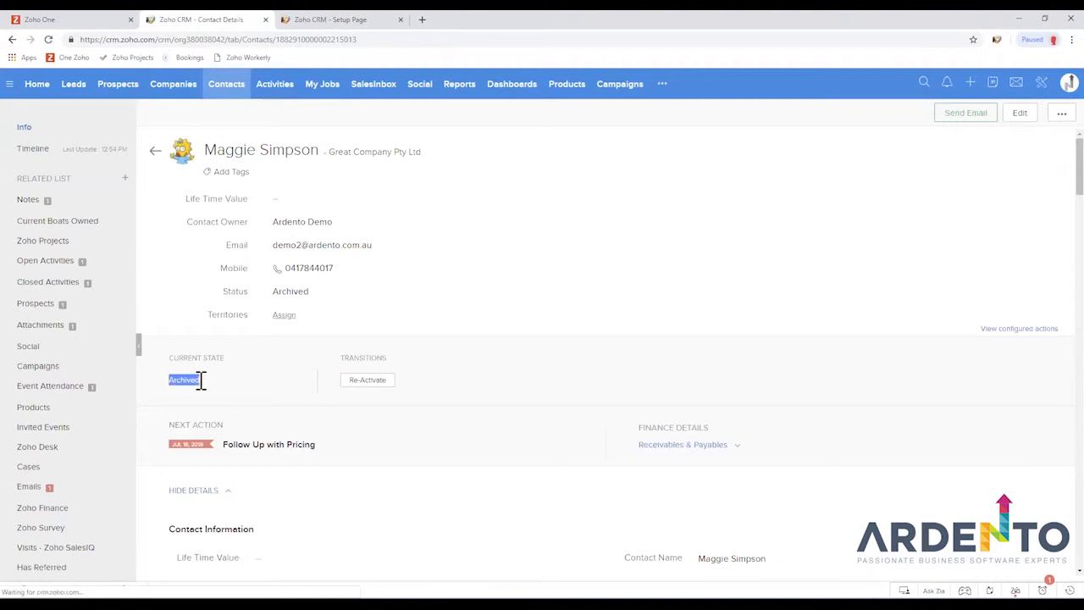
{"action": "left_click", "coordinate": [234, 376]}
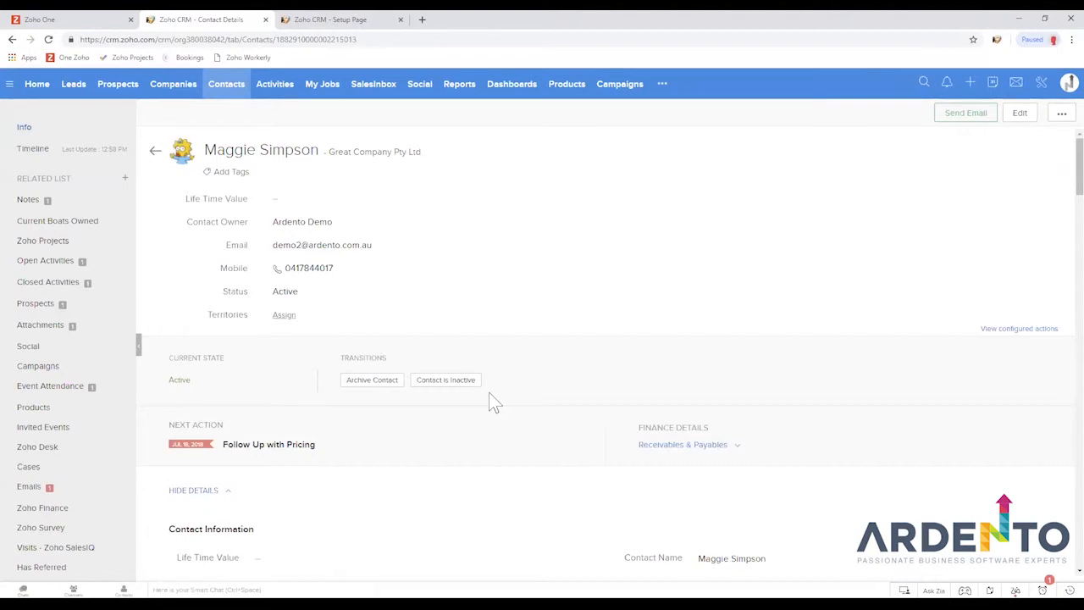
Reopen the Contact Status blueprint and show the During settings of the Re-Activate transition.
{"action": "left_click", "coordinate": [353, 22]}
{"action": "left_click", "coordinate": [208, 314]}
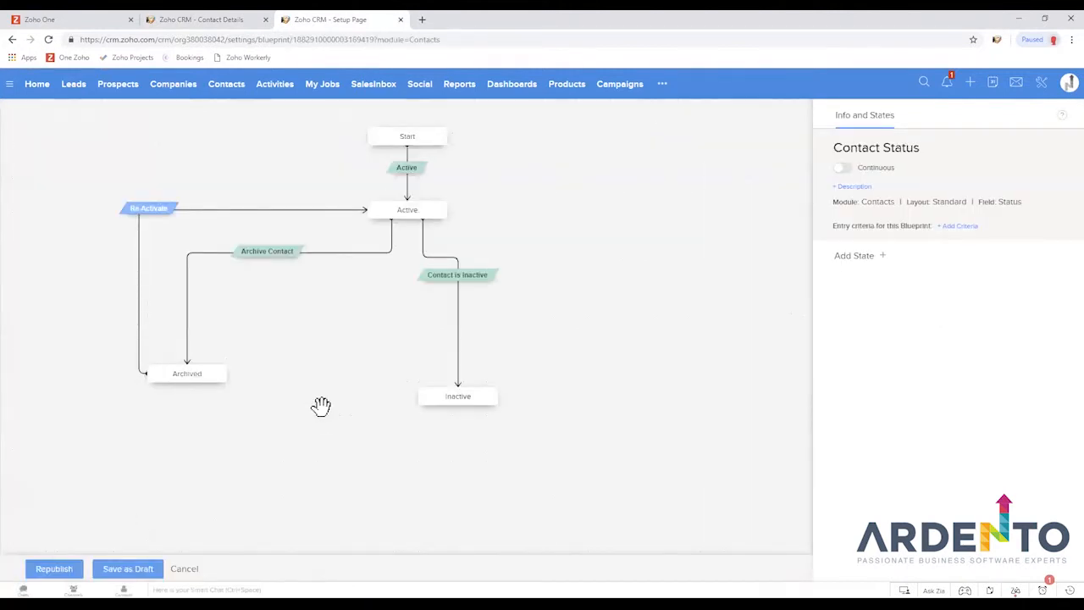
{"action": "left_click", "coordinate": [157, 216]}
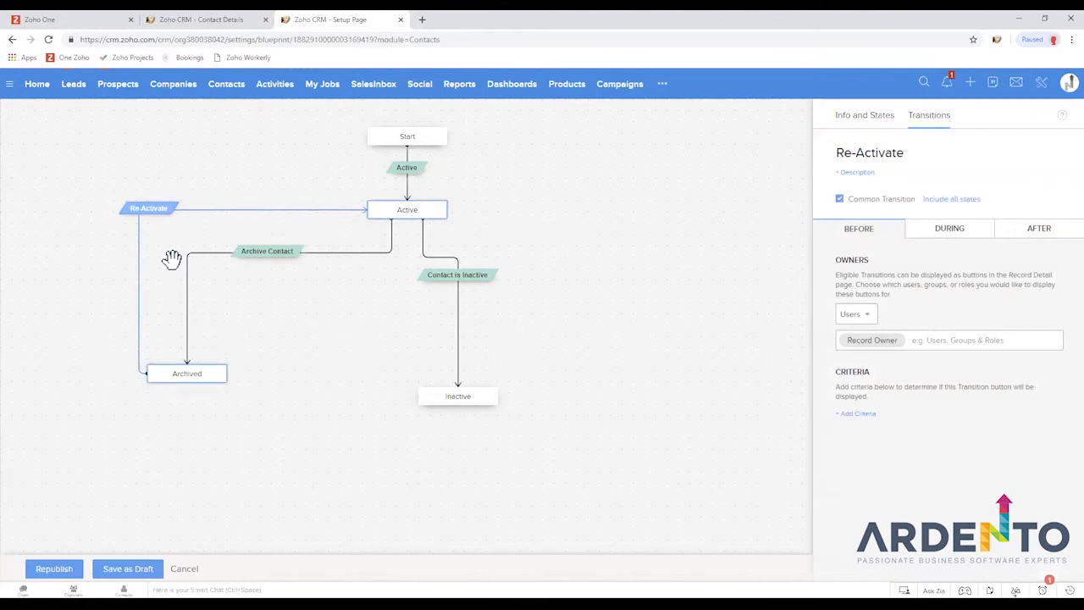
{"action": "left_click", "coordinate": [952, 238]}
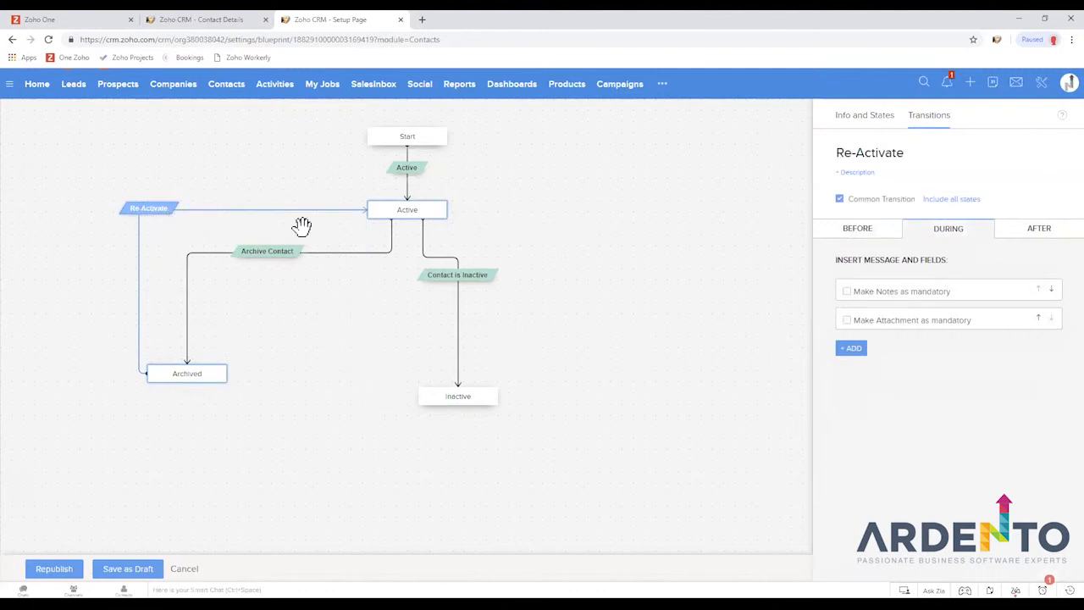
{"action": "left_click", "coordinate": [951, 234]}
Add a checklist titled "Please Check The Following:" to the Re-Activate transition.
{"action": "left_click", "coordinate": [854, 350]}
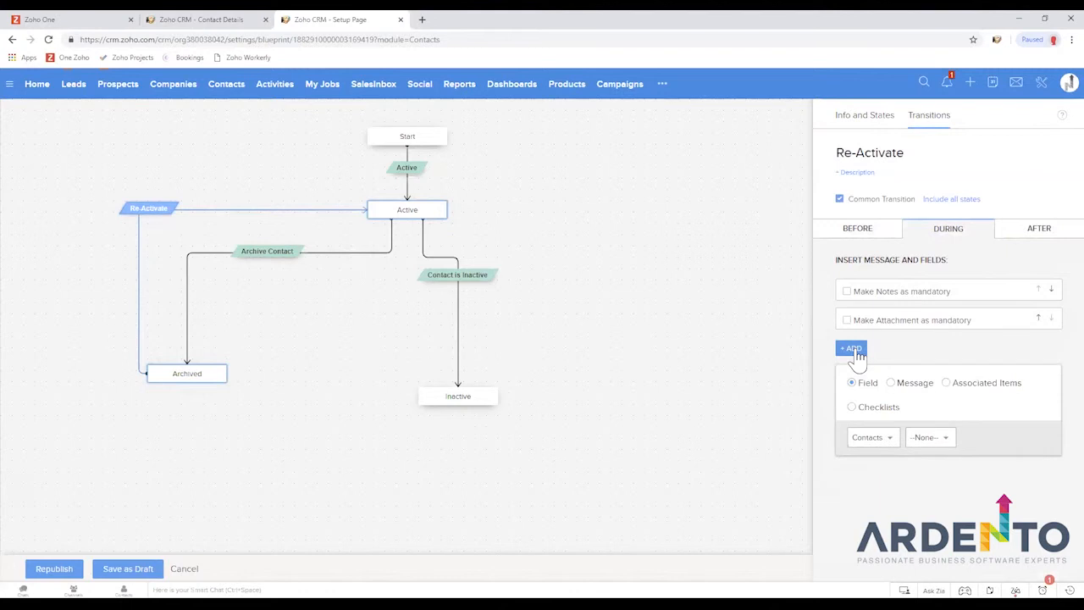
{"action": "left_click", "coordinate": [868, 415]}
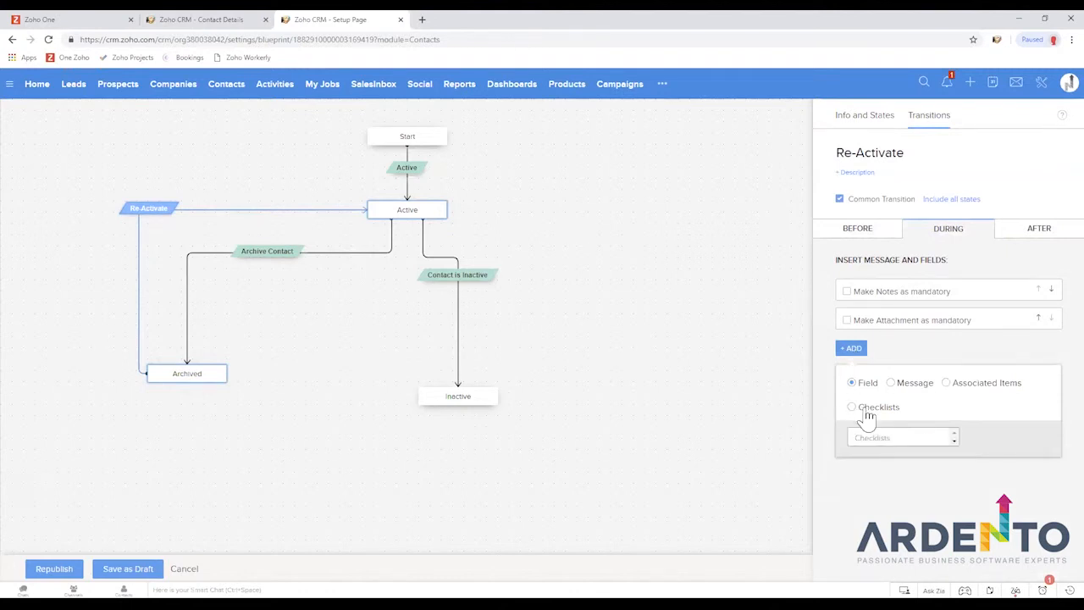
{"action": "left_click", "coordinate": [886, 438]}
{"action": "type", "text": "Please Check The Following:"}
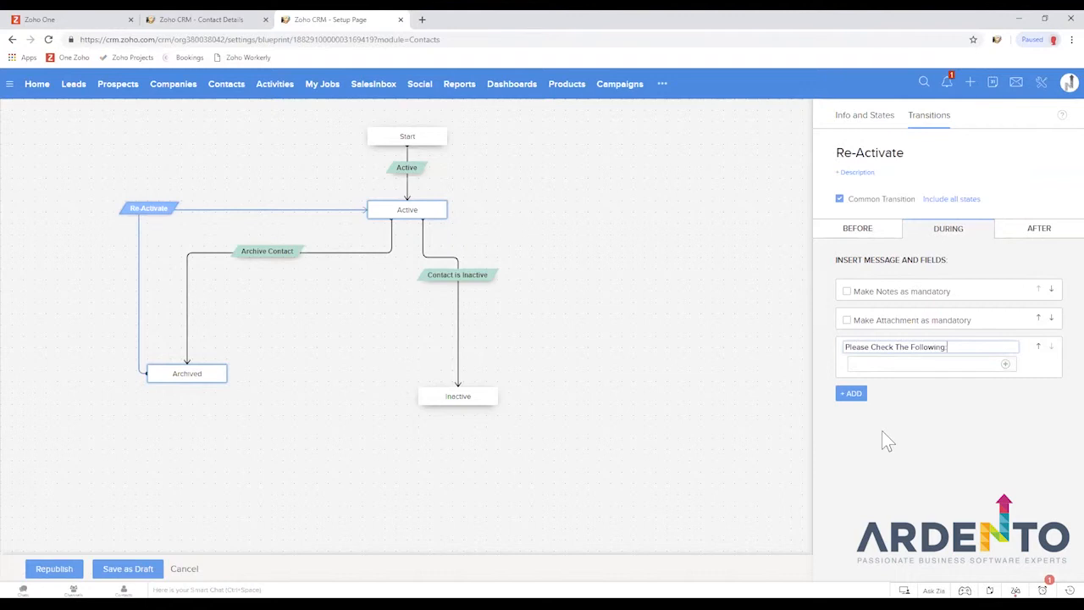
Add the checklist items "Is the phone number the same?" and "Has Xero been updated with the right details", and delete the whole checklist.
{"action": "left_click", "coordinate": [893, 364]}
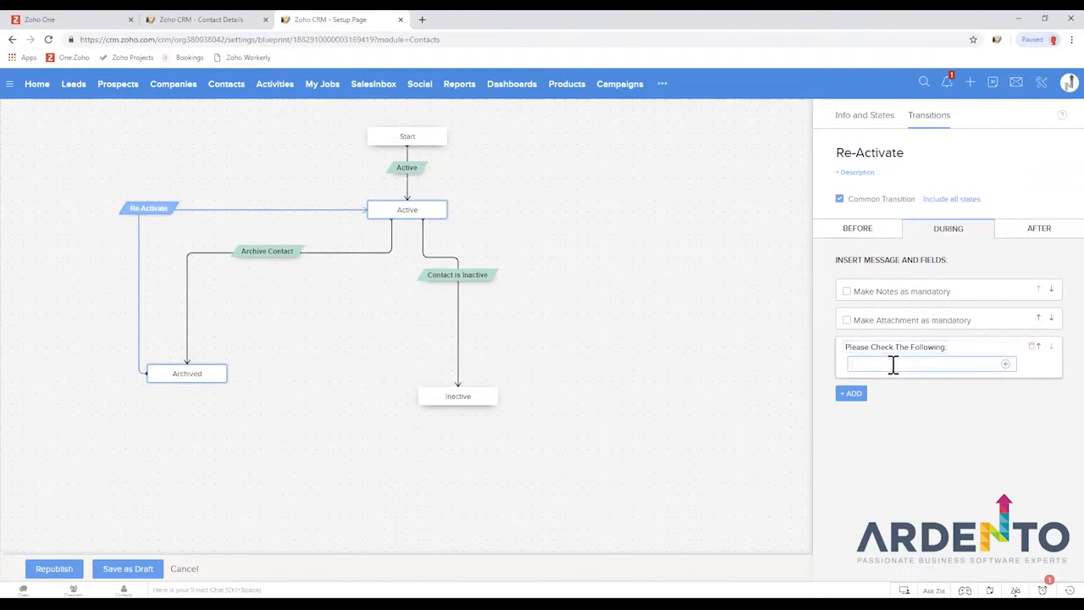
{"action": "type", "text": "PHone"}
{"action": "key", "text": "BackSpace"}
{"action": "key", "text": "BackSpace"}
{"action": "key", "text": "BackSpace"}
{"action": "key", "text": "BackSpace"}
{"action": "type", "text": "s the phone number the same?"}
{"action": "key", "text": "Return"}
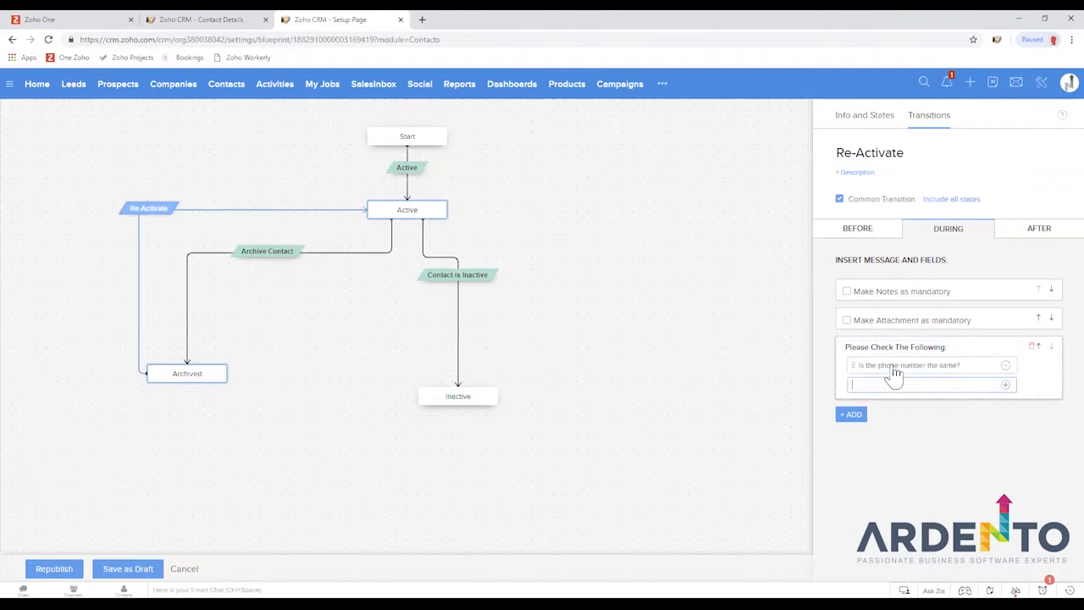
{"action": "type", "text": "Has Xero been updated with the right details"}
{"action": "key", "text": "Return"}
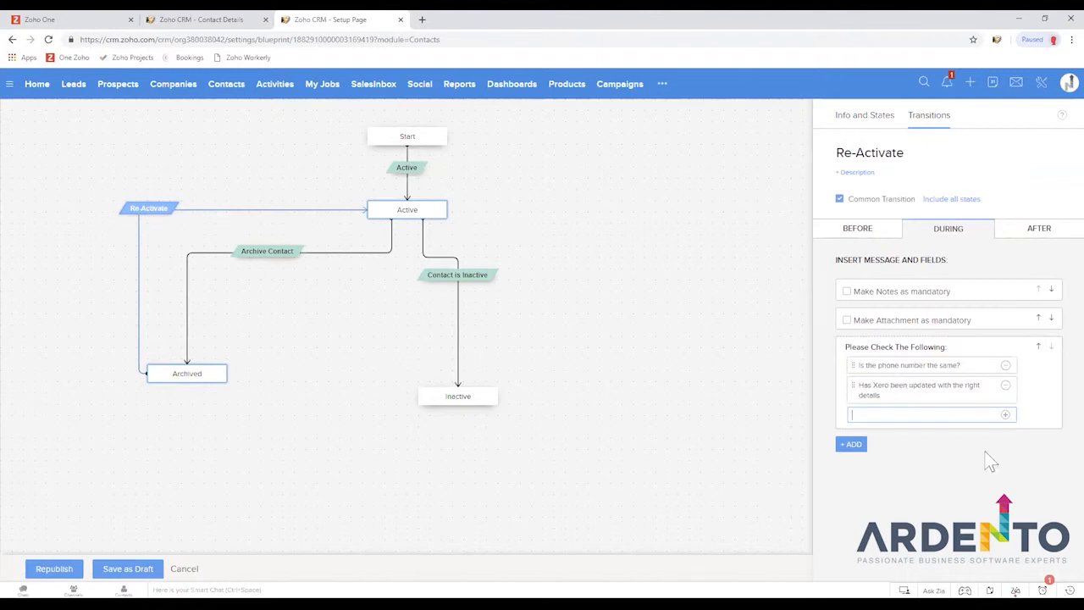
{"action": "left_click", "coordinate": [1031, 346]}
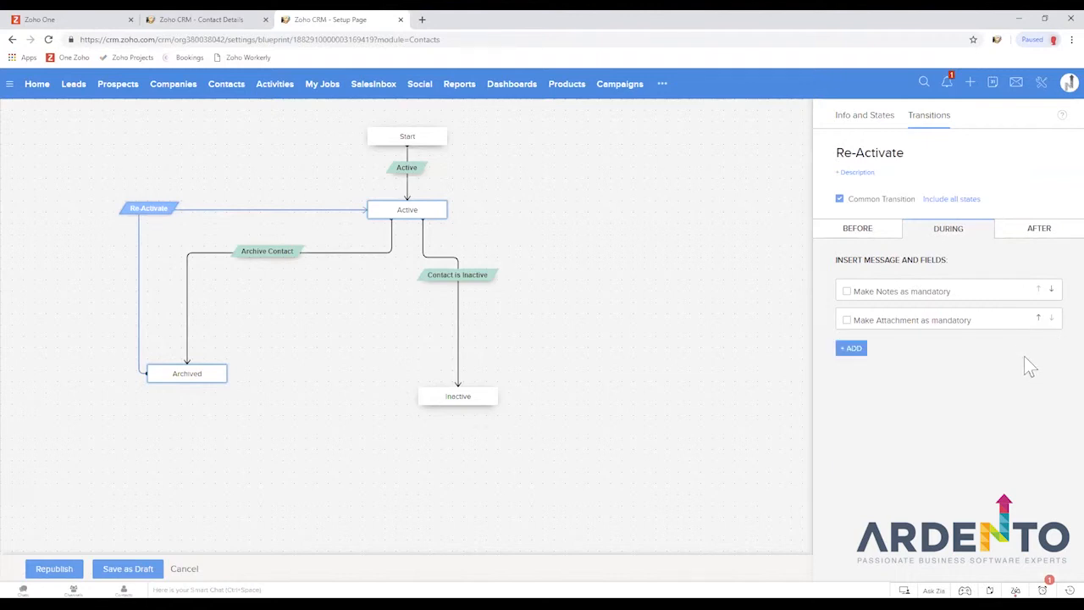
Add a checklist titled "Please update the following:" to the During settings of the Re-Activate transition.
{"action": "left_click", "coordinate": [861, 347]}
{"action": "left_click", "coordinate": [879, 410]}
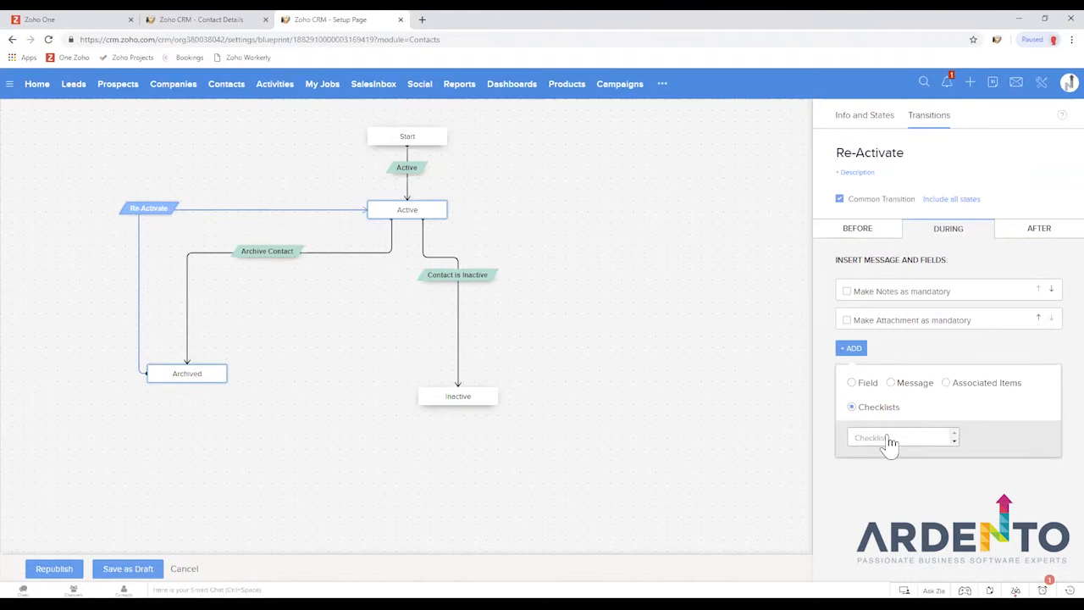
{"action": "left_click", "coordinate": [889, 439]}
{"action": "type", "text": "Please Update the "}
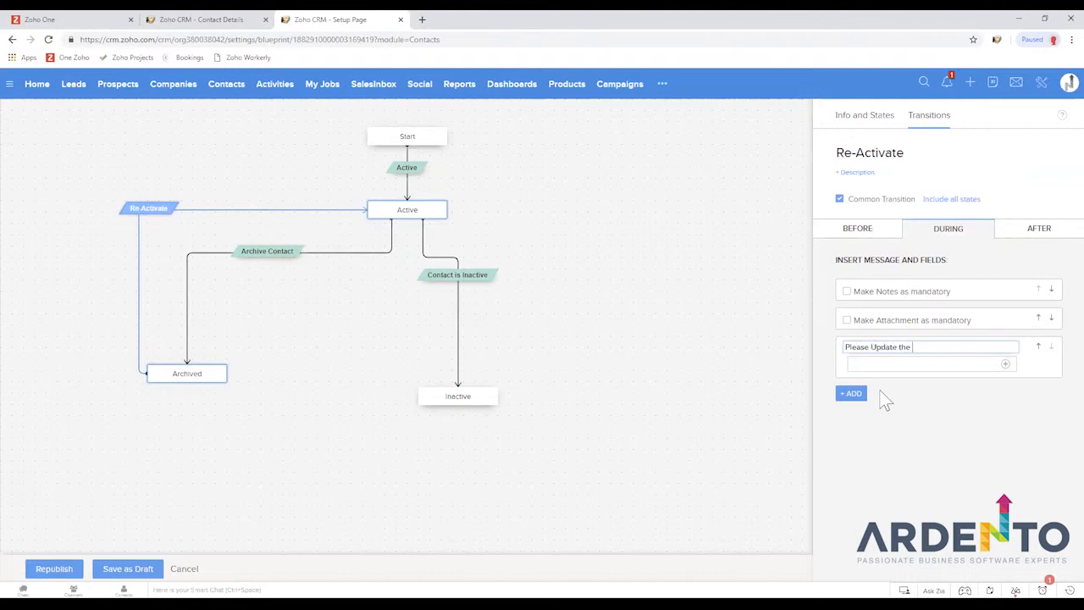
{"action": "type", "text": "following:"}
{"action": "left_click", "coordinate": [877, 347]}
{"action": "key", "text": "BackSpace"}
{"action": "type", "text": "u"}
Add the checklist items "Is the phone number still the same?" and "Have you updated Xero?".
{"action": "left_click", "coordinate": [882, 365]}
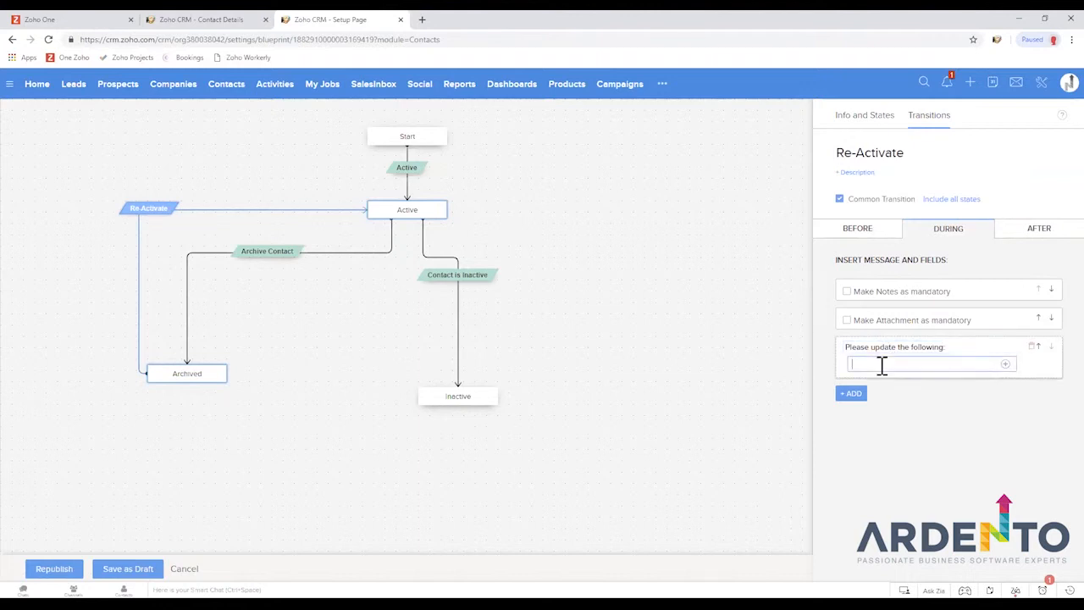
{"action": "type", "text": "Is the phone number still the same?"}
{"action": "key", "text": "Return"}
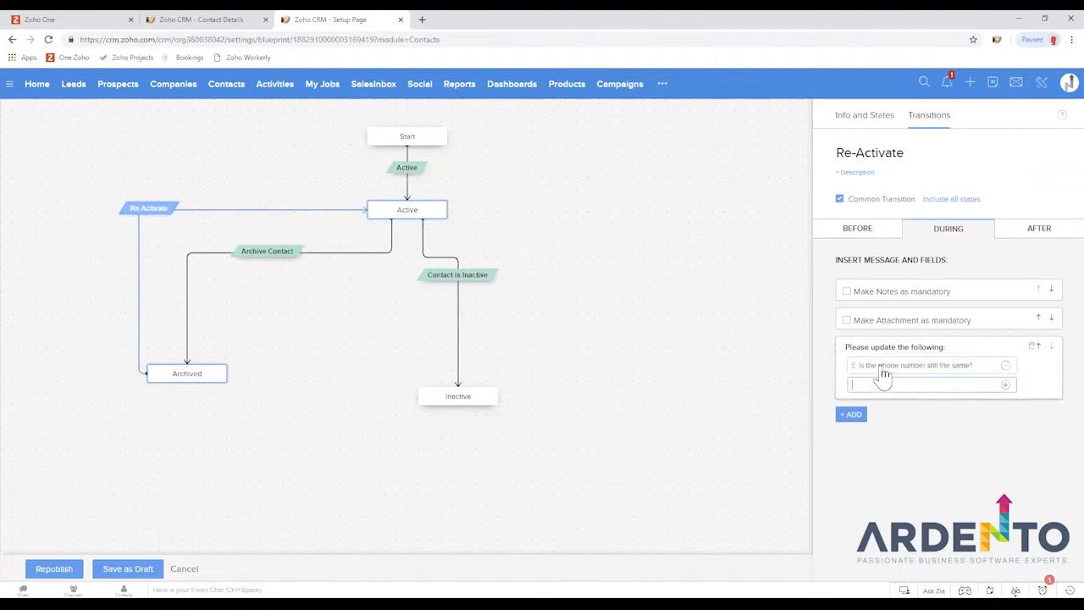
{"action": "type", "text": "Have you updated Xero?"}
{"action": "key", "text": "Return"}
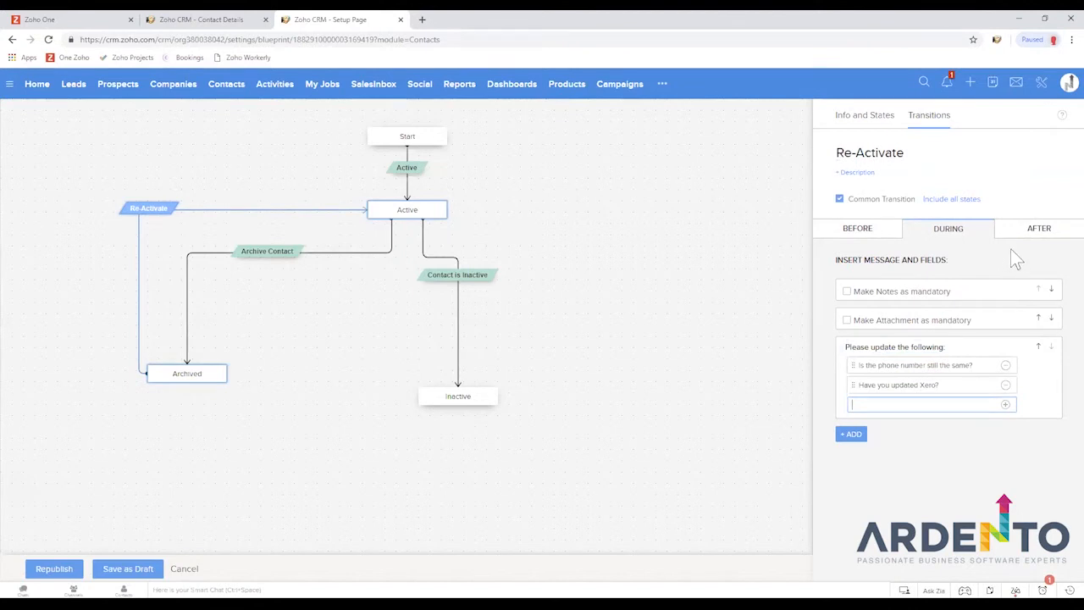
Try an email notification with the Age 32 template in the After settings of the Re-Activate transition, and discard it.
{"action": "left_click", "coordinate": [1036, 231]}
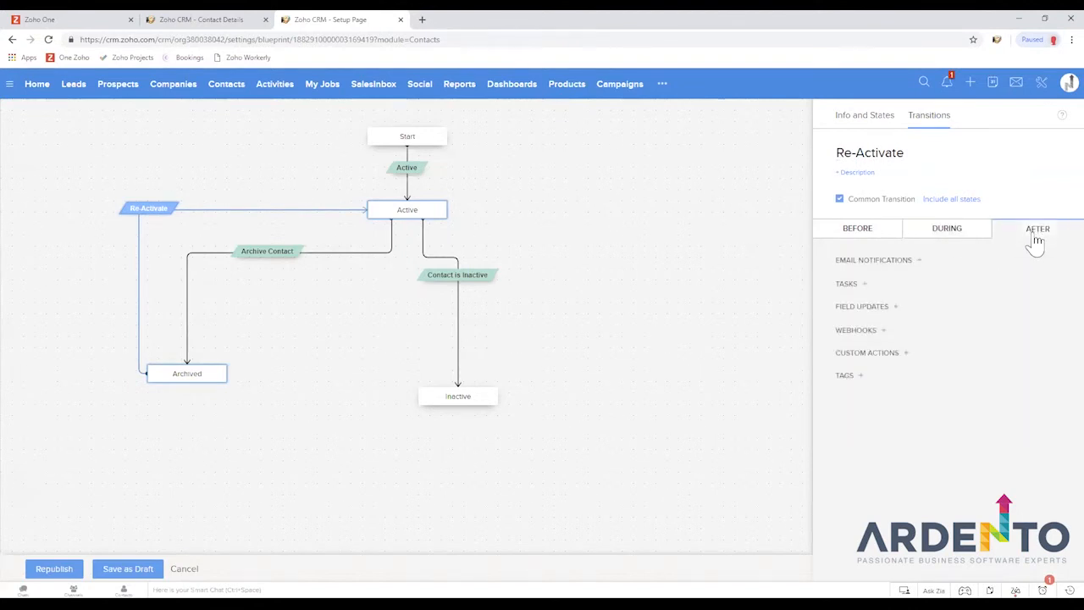
{"action": "left_click", "coordinate": [911, 265]}
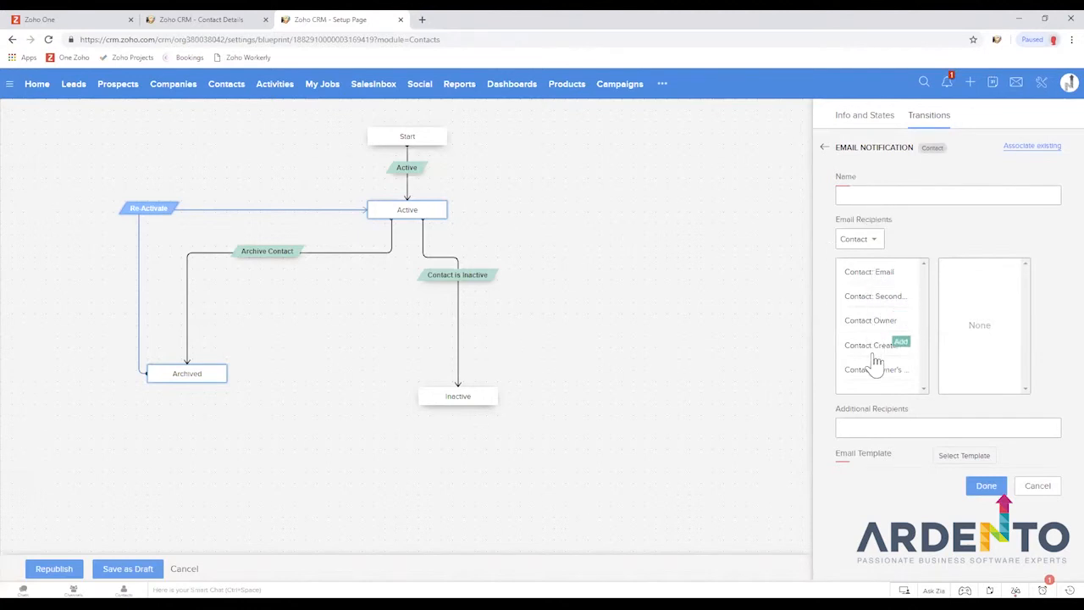
{"action": "left_click", "coordinate": [857, 240]}
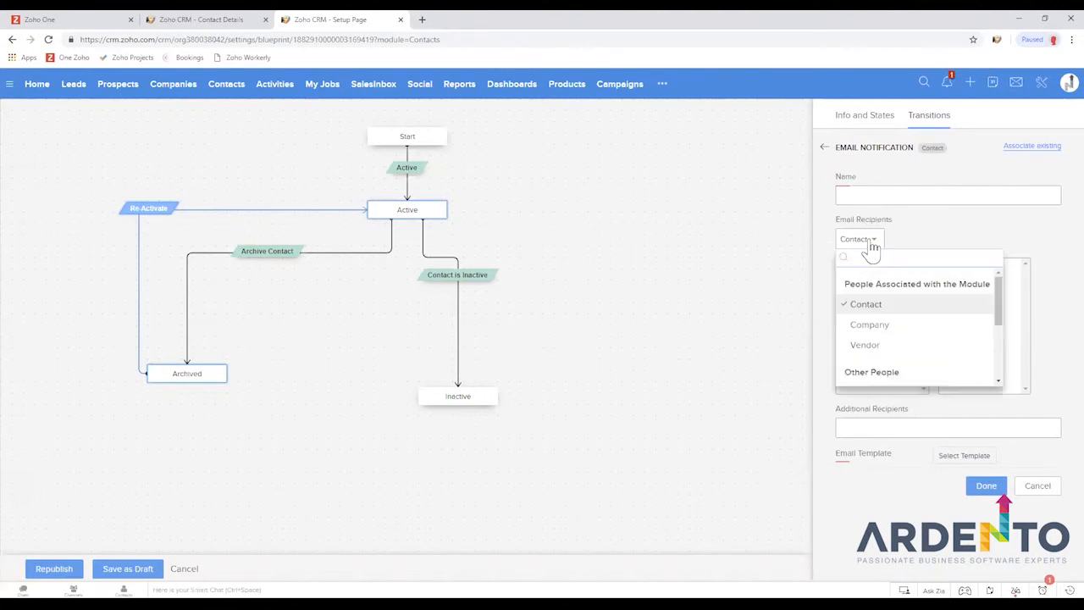
{"action": "left_click", "coordinate": [873, 245]}
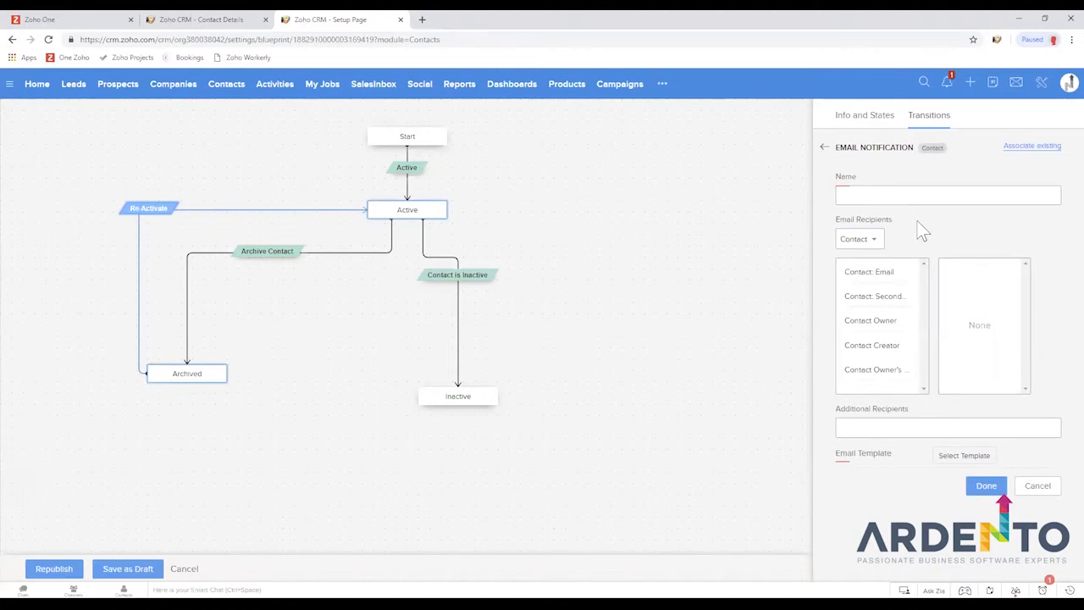
{"action": "left_click", "coordinate": [970, 461]}
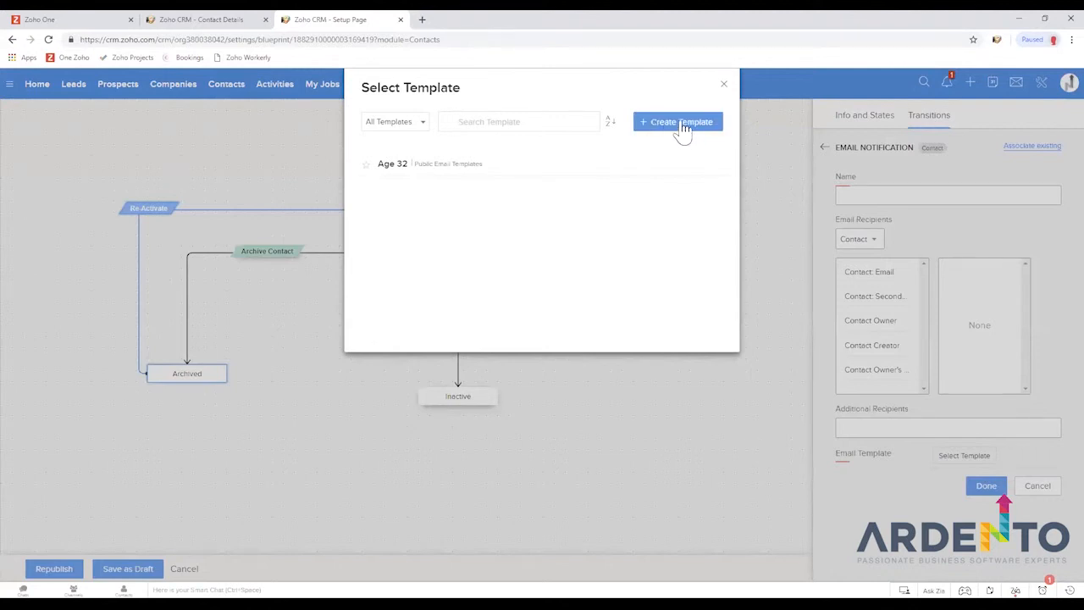
{"action": "left_click", "coordinate": [451, 169]}
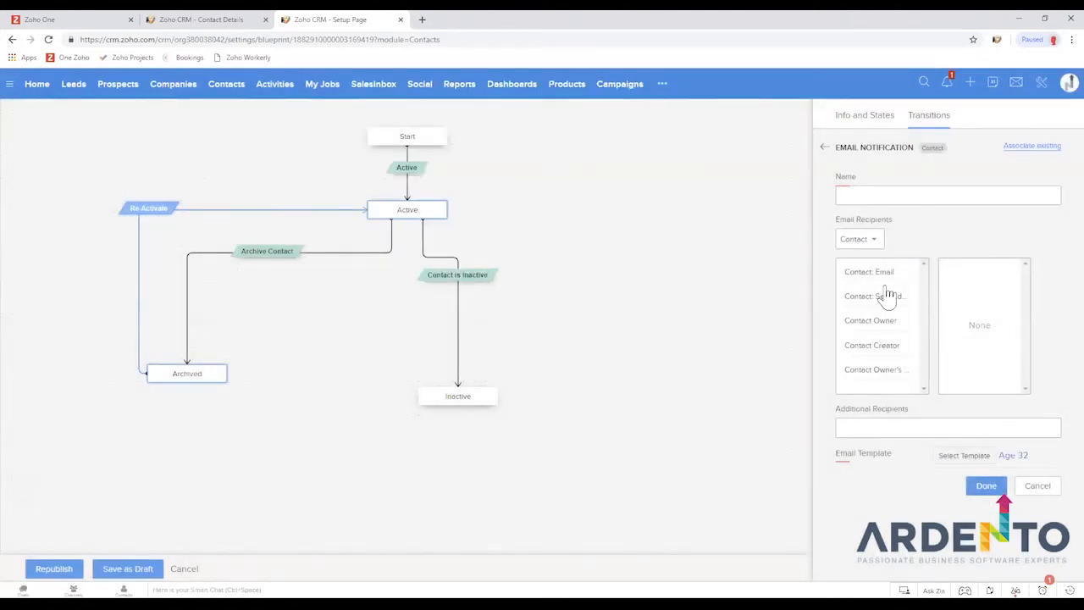
{"action": "mouse_move", "coordinate": [877, 278]}
{"action": "left_click", "coordinate": [1038, 489]}
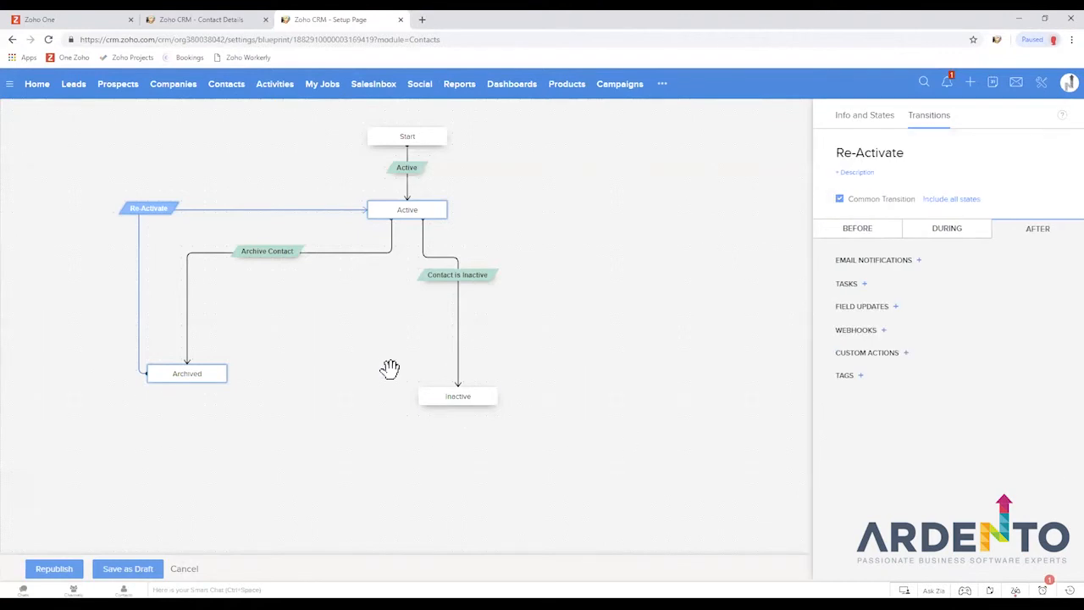
Start a new task in the transition's After settings and look through its due date reference options.
{"action": "left_click", "coordinate": [857, 291]}
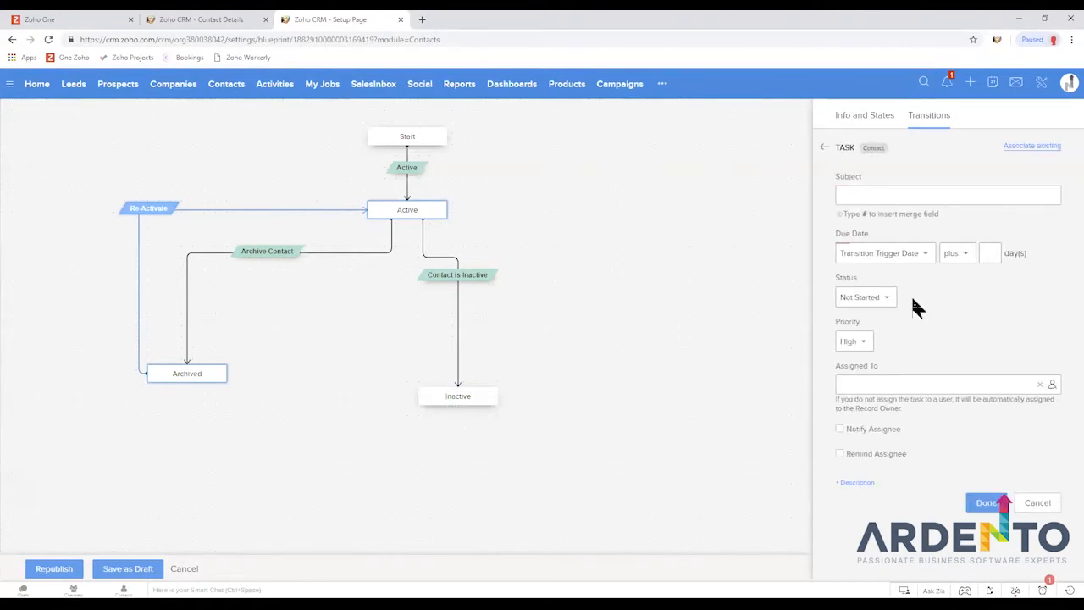
{"action": "left_click", "coordinate": [903, 255]}
{"action": "scroll", "coordinate": [903, 322], "scroll_direction": "down", "scroll_amount": 2}
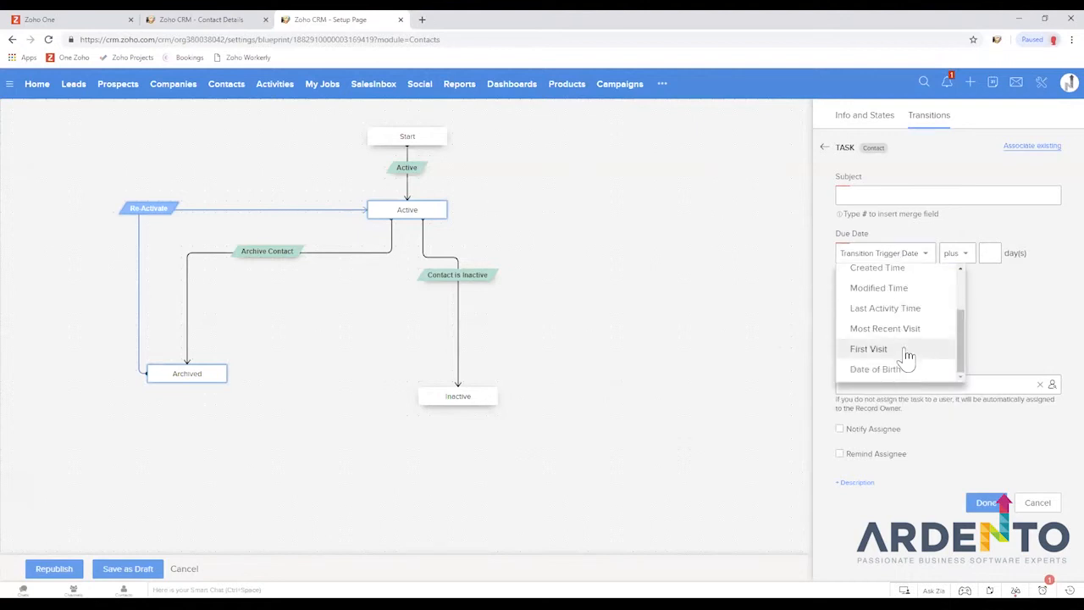
{"action": "scroll", "coordinate": [910, 310], "scroll_direction": "up", "scroll_amount": 2}
{"action": "left_click", "coordinate": [900, 217]}
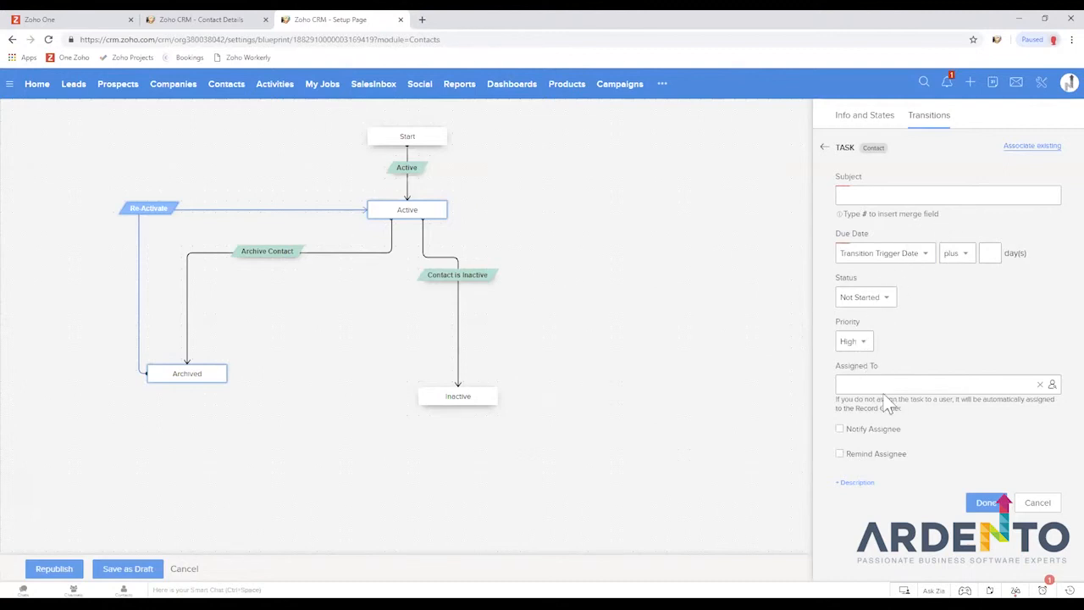
Set the task subject to "${Contacts.First Name} needs xero updated", using the contact's First Name merge field.
{"action": "left_click", "coordinate": [875, 196]}
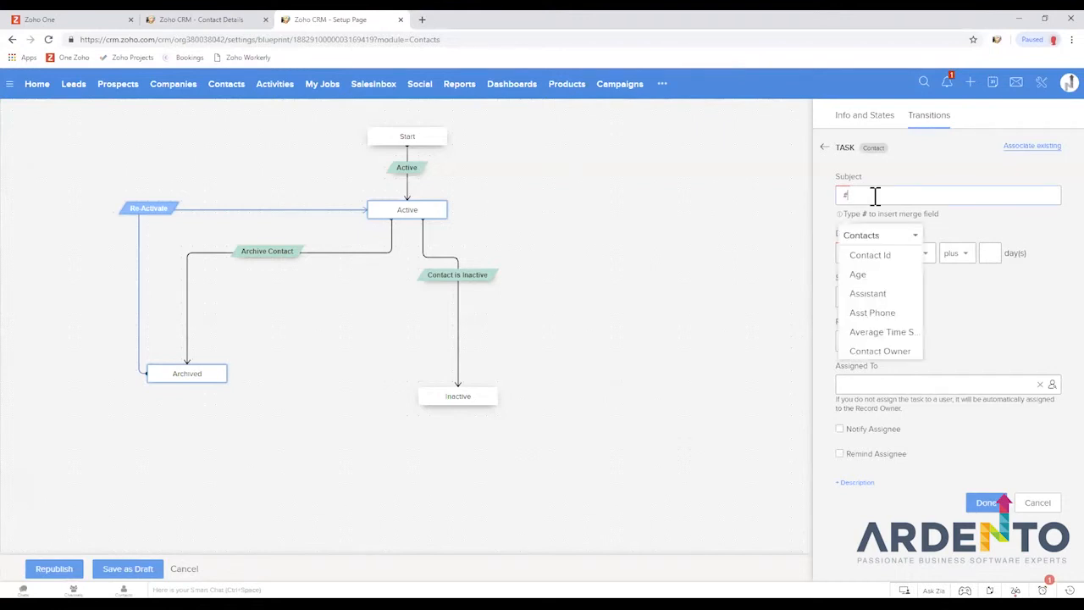
{"action": "scroll", "coordinate": [883, 326], "scroll_direction": "down", "scroll_amount": 2}
{"action": "scroll", "coordinate": [891, 319], "scroll_direction": "up", "scroll_amount": 2}
{"action": "scroll", "coordinate": [891, 319], "scroll_direction": "down", "scroll_amount": 5}
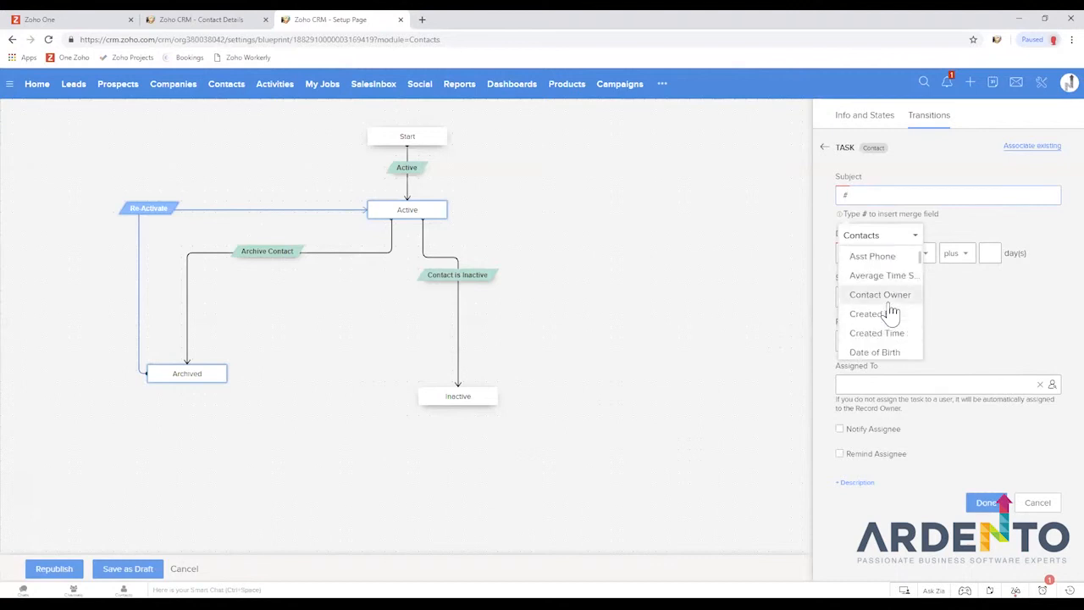
{"action": "scroll", "coordinate": [892, 313], "scroll_direction": "down", "scroll_amount": 2}
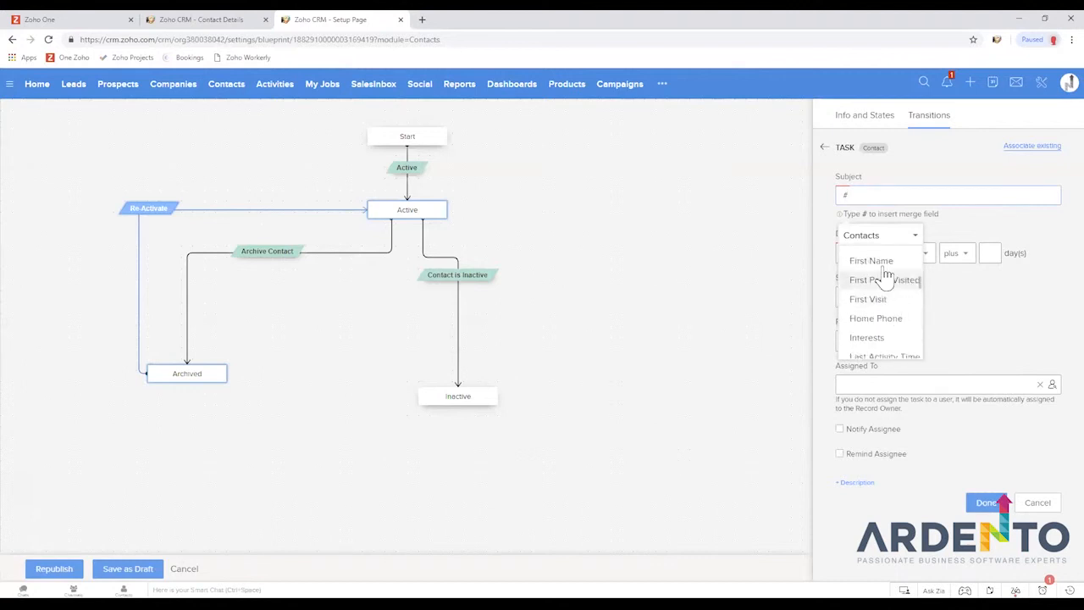
{"action": "left_click", "coordinate": [884, 264]}
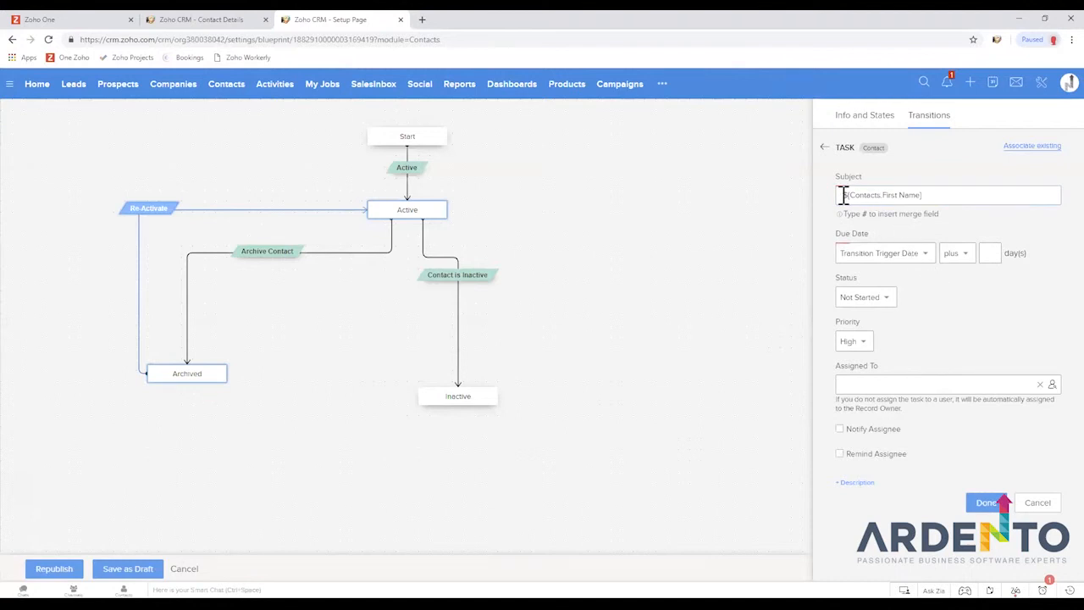
{"action": "left_click_drag", "start_coordinate": [844, 195], "coordinate": [938, 198]}
{"action": "left_click", "coordinate": [939, 197]}
{"action": "type", "text": "needs."}
{"action": "type", "text": "a fo"}
{"action": "type", "text": " updated"}
Set the task's due date to the Transition Trigger Date plus 0 days.
{"action": "left_click", "coordinate": [986, 251]}
{"action": "left_click", "coordinate": [883, 263]}
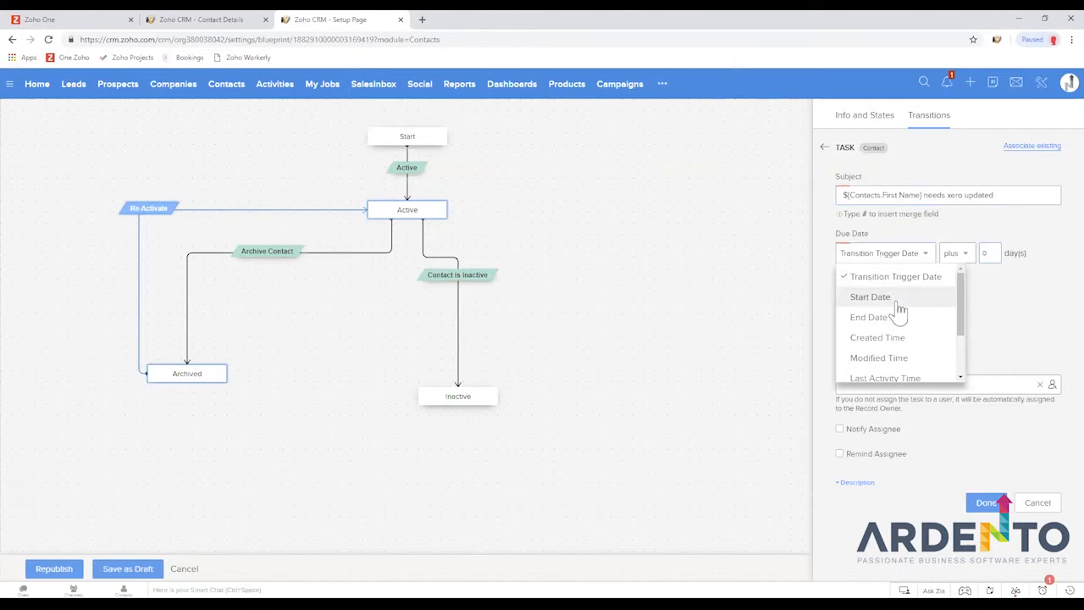
{"action": "scroll", "coordinate": [897, 314], "scroll_direction": "down", "scroll_amount": 3}
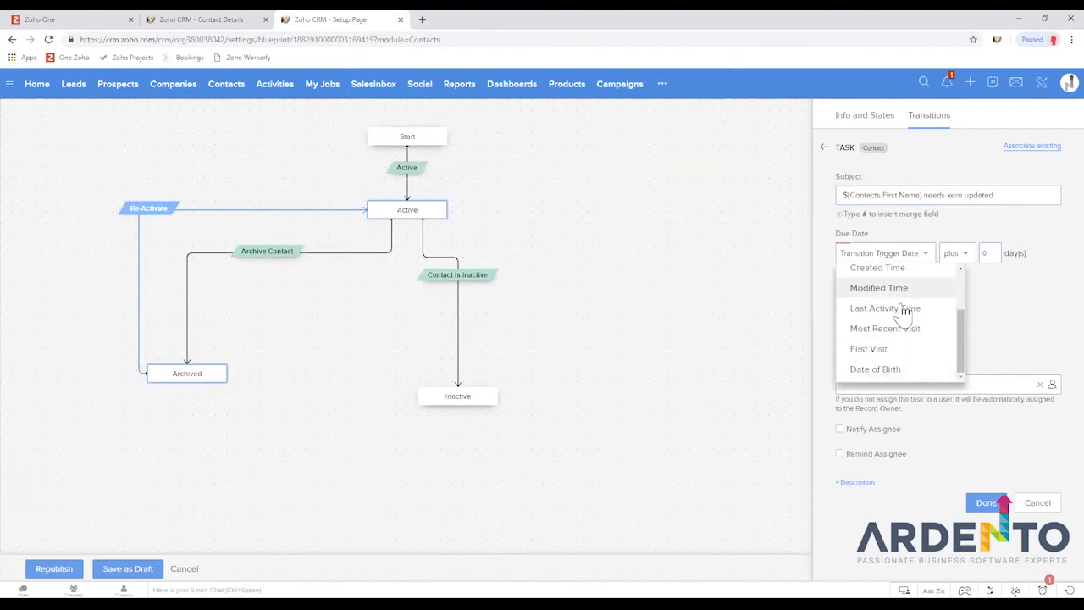
{"action": "scroll", "coordinate": [889, 309], "scroll_direction": "up", "scroll_amount": 3}
{"action": "left_click", "coordinate": [990, 288]}
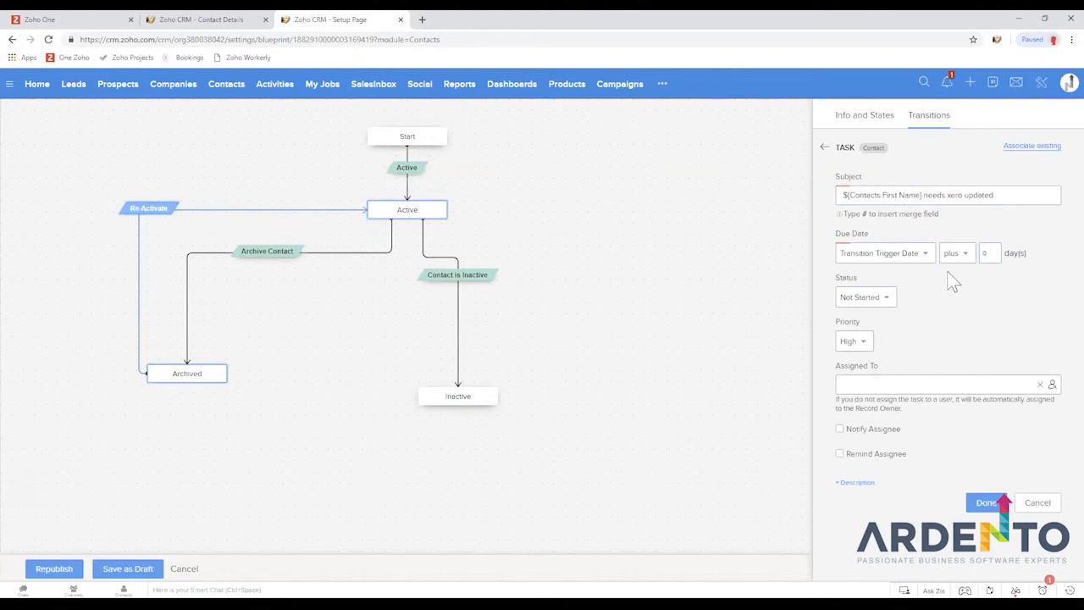
Set the task's status to Not Started and save the task without choosing an assignee.
{"action": "left_click", "coordinate": [885, 298]}
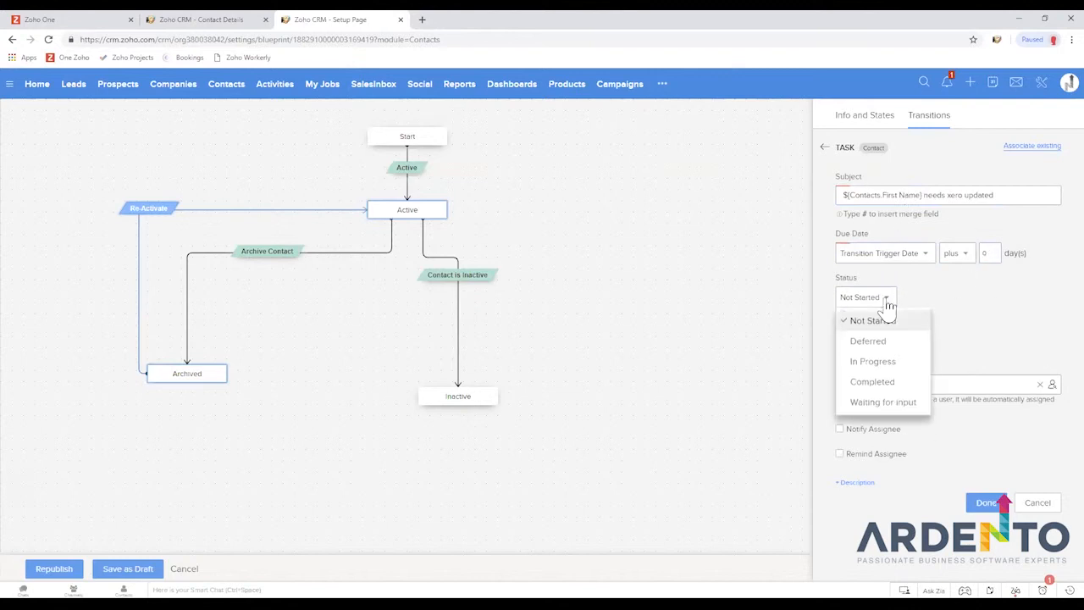
{"action": "left_click", "coordinate": [881, 326]}
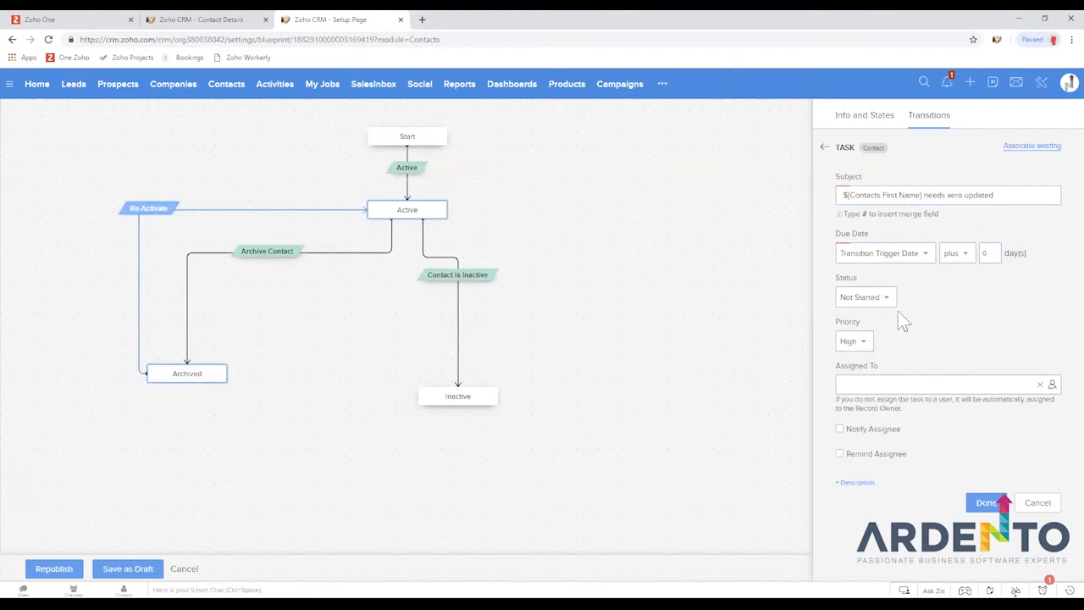
{"action": "left_click", "coordinate": [851, 297]}
{"action": "left_click", "coordinate": [965, 298]}
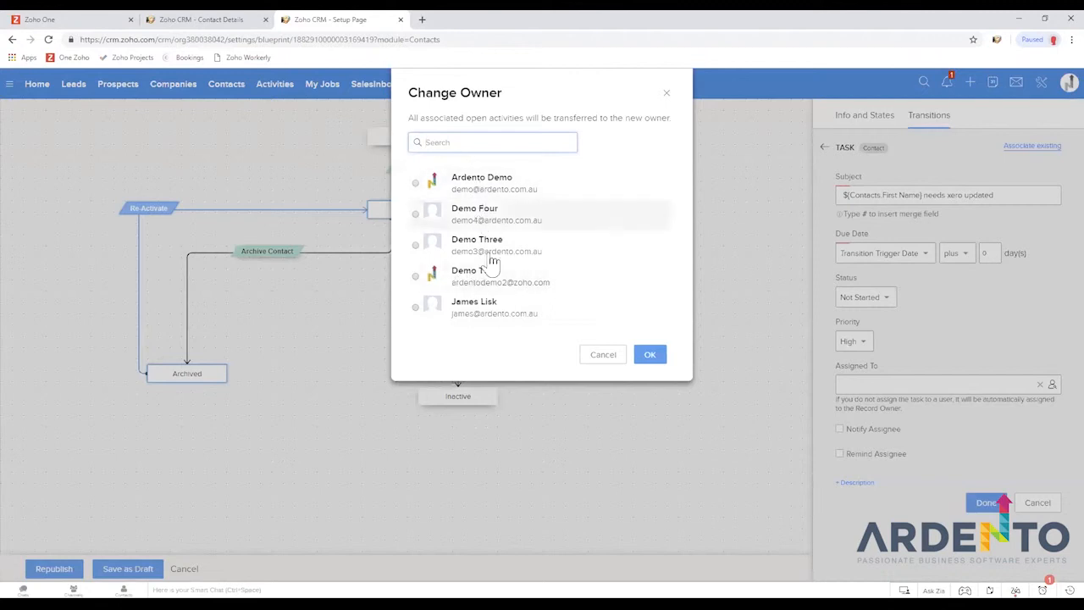
{"action": "left_click", "coordinate": [602, 356]}
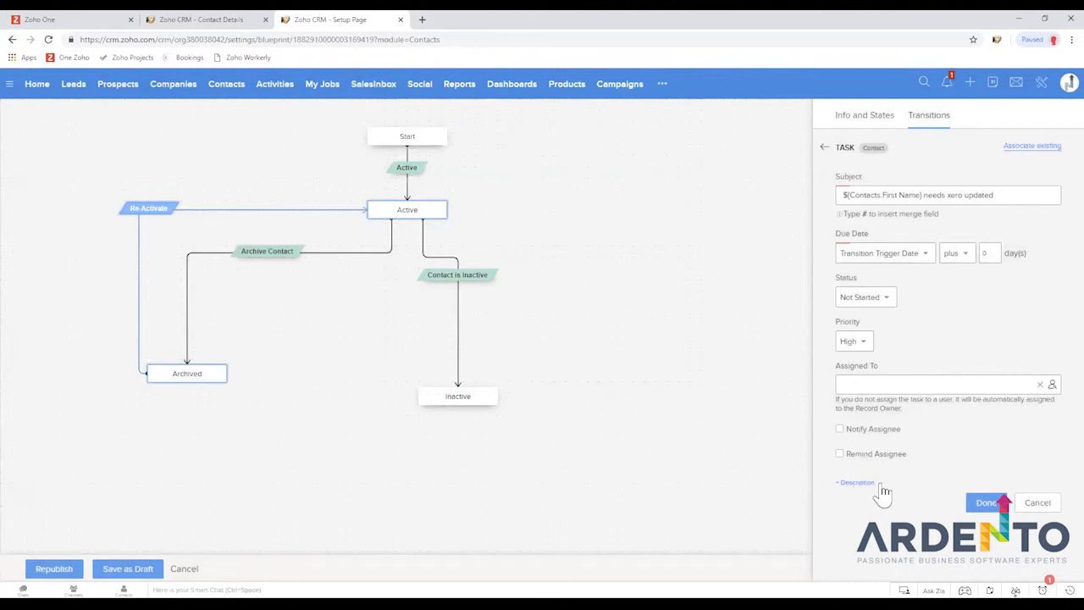
{"action": "left_click", "coordinate": [982, 503]}
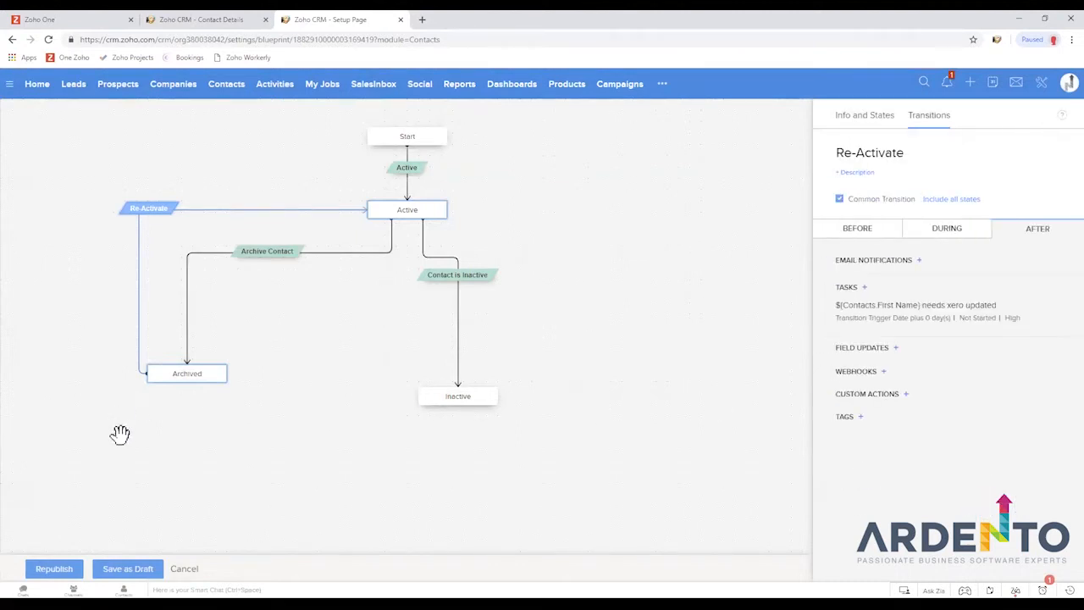
Republish the Contact Status blueprint despite its loops, and reload the archived contact's record.
{"action": "left_click", "coordinate": [54, 569]}
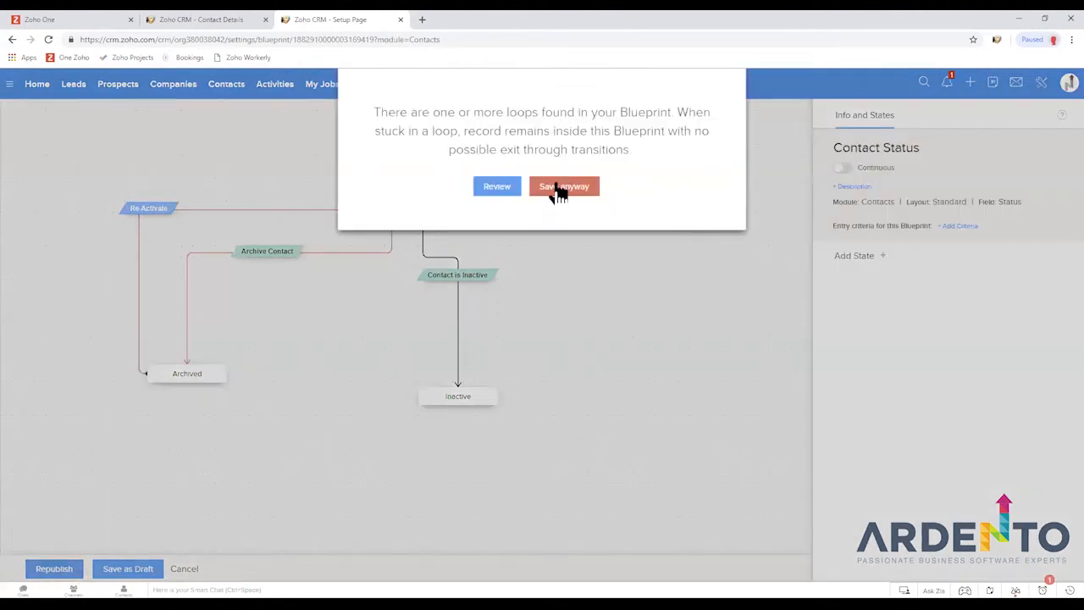
{"action": "left_click", "coordinate": [563, 187]}
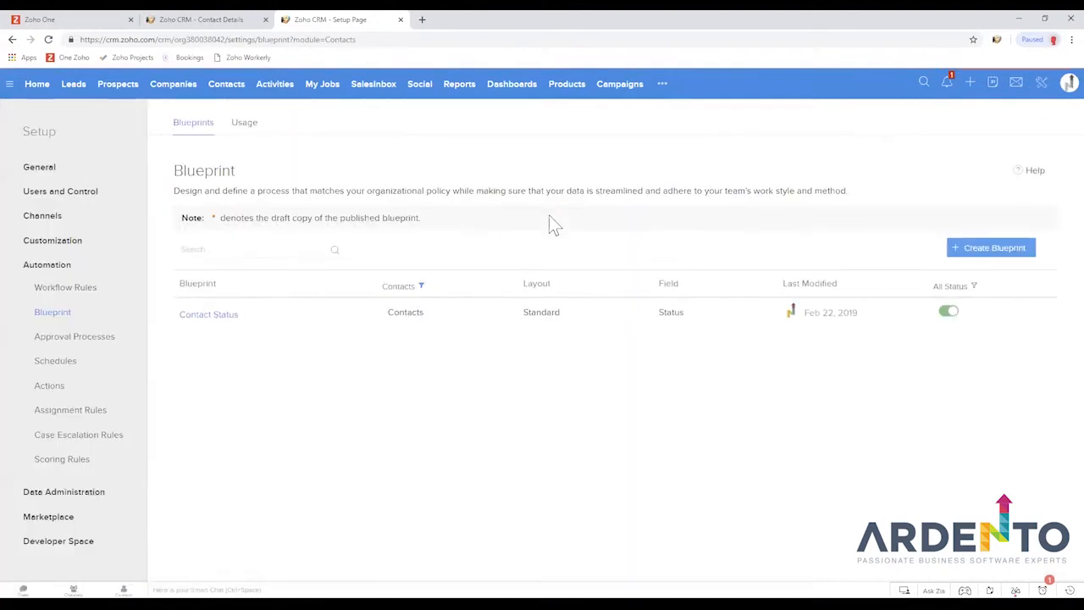
{"action": "left_click", "coordinate": [195, 19]}
{"action": "right_click", "coordinate": [203, 18]}
{"action": "left_click", "coordinate": [233, 45]}
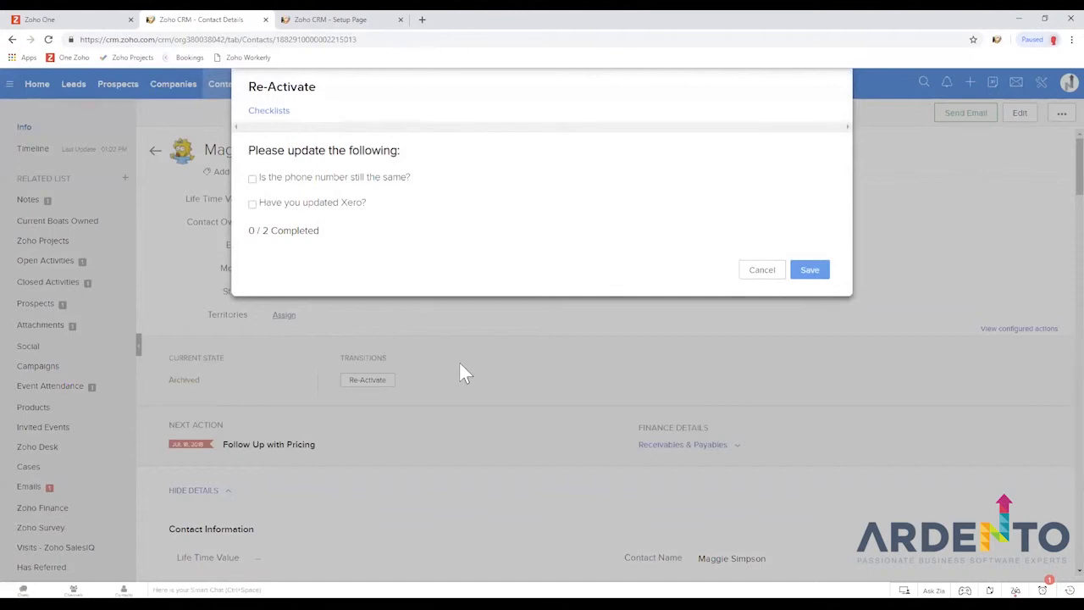
In the Re-Activate checklist, check off only "Is the phone number still the same?" and save it.
{"action": "left_click_drag", "start_coordinate": [265, 151], "coordinate": [403, 150]}
{"action": "left_click", "coordinate": [403, 151]}
{"action": "left_click", "coordinate": [274, 185]}
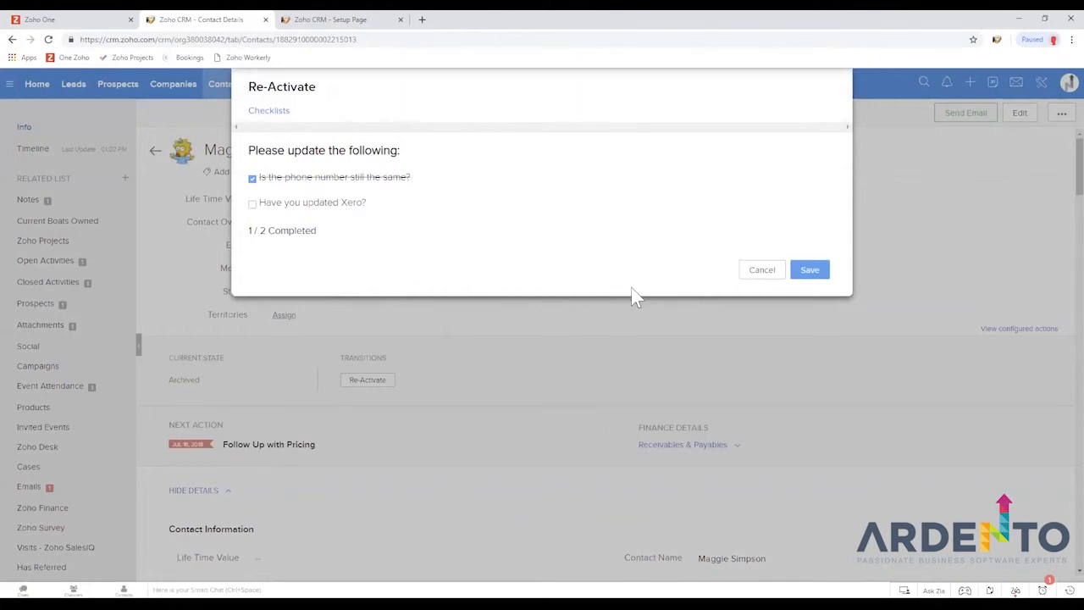
{"action": "left_click", "coordinate": [810, 271]}
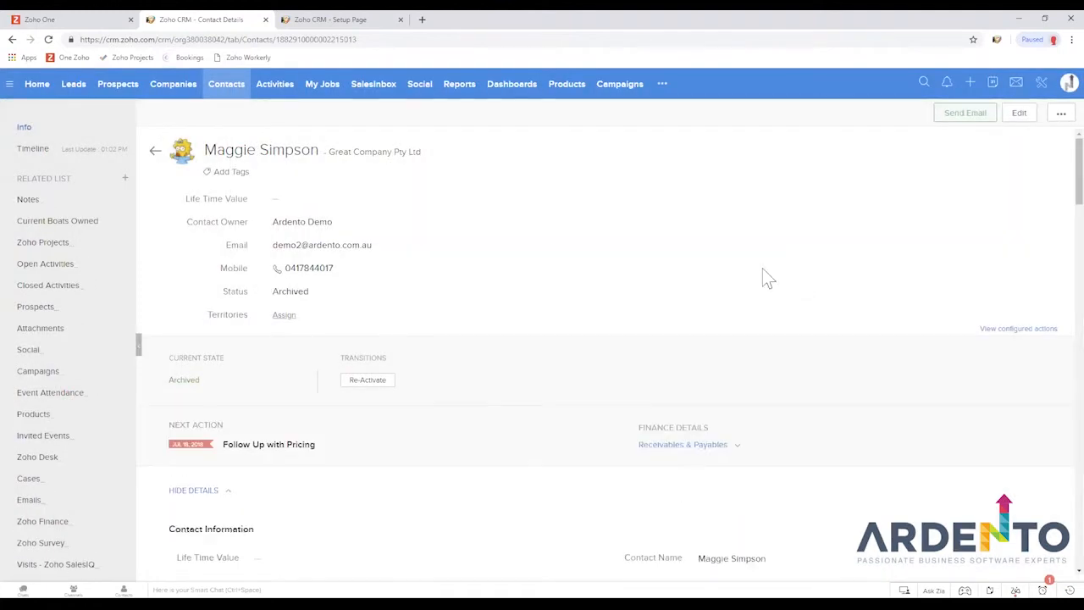
Visit the Activities module, return to the archived contact's record, and reopen its Re-Activate checklist.
{"action": "left_click", "coordinate": [274, 85]}
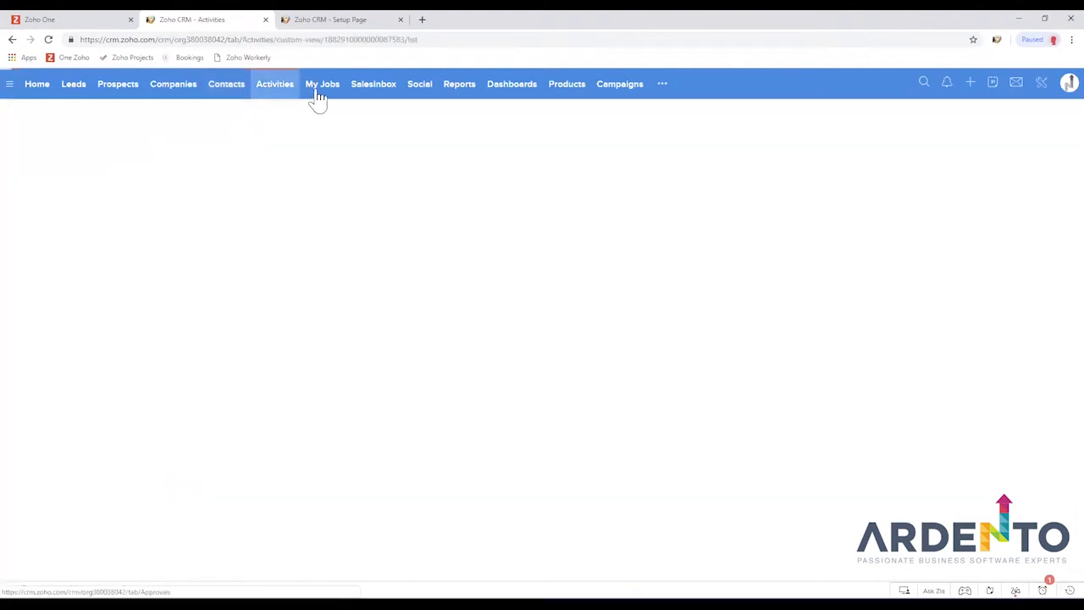
{"action": "left_click", "coordinate": [184, 90]}
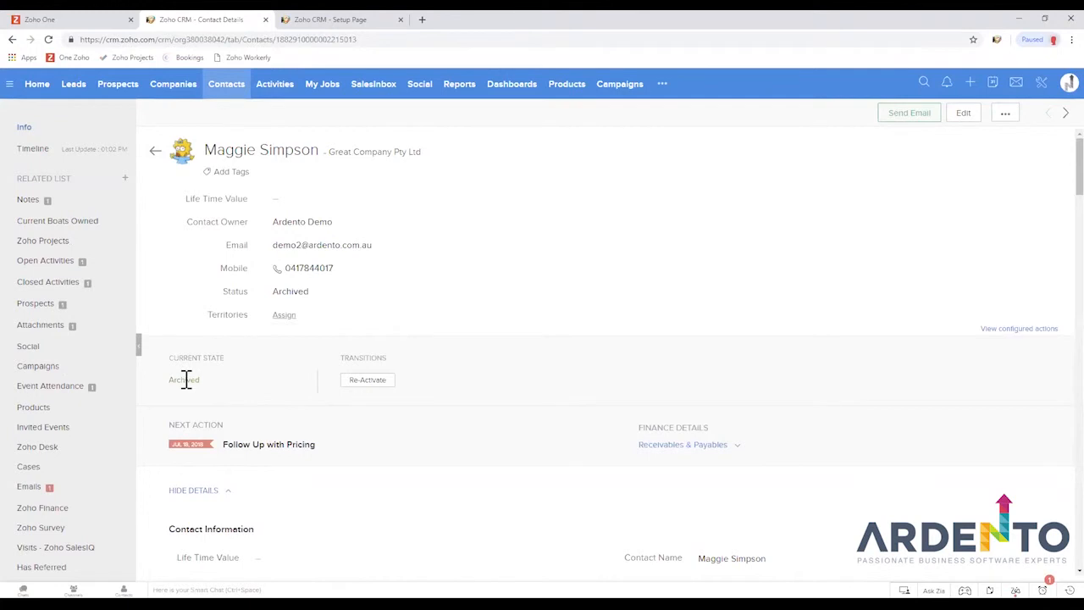
{"action": "left_click", "coordinate": [367, 382]}
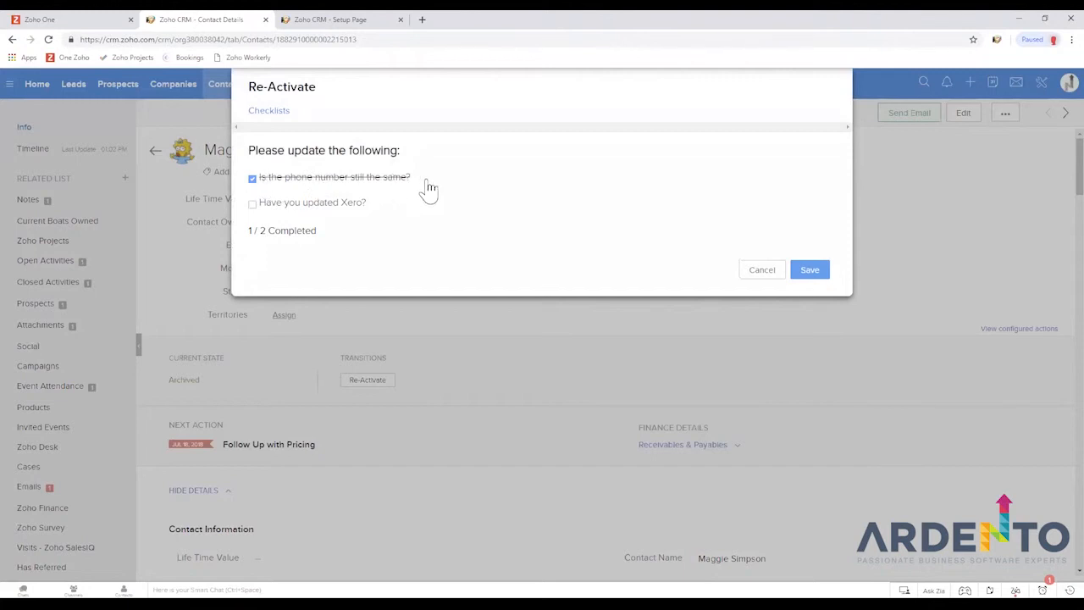
Check off "Have you updated Xero?" in the Re-Activate checklist, save it, and review the contact's current state and next actions.
{"action": "left_click", "coordinate": [305, 209]}
{"action": "left_click", "coordinate": [814, 273]}
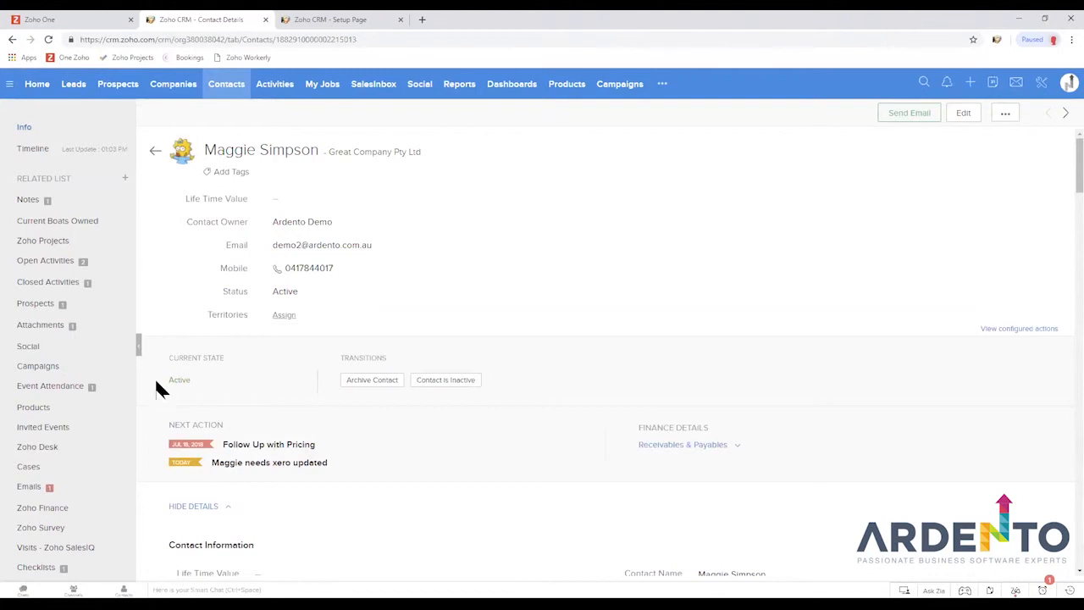
{"action": "left_click", "coordinate": [215, 392]}
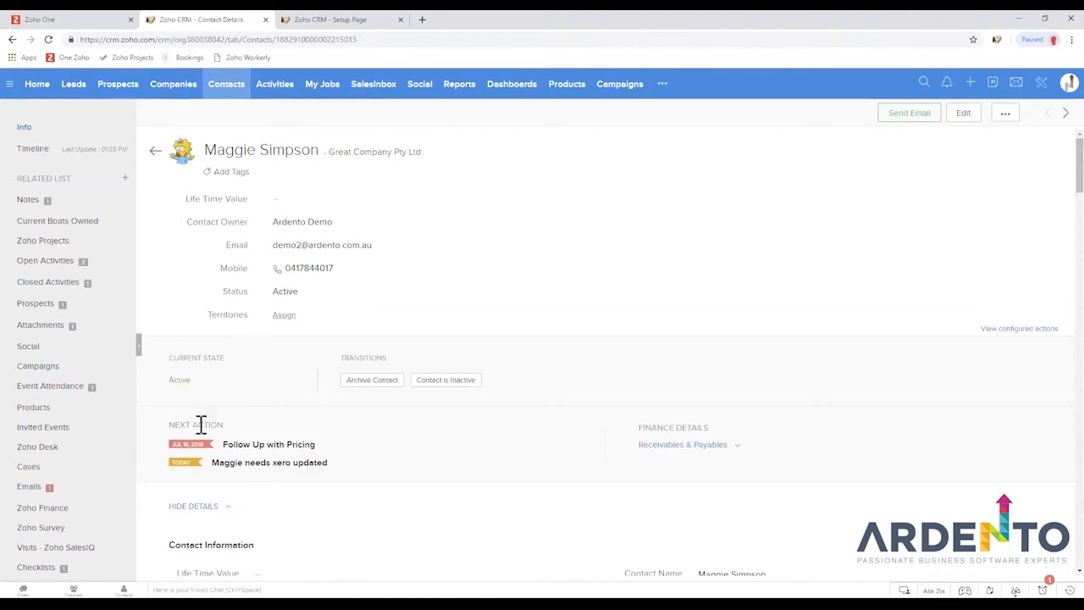
{"action": "left_click_drag", "start_coordinate": [169, 423], "coordinate": [223, 423]}
{"action": "left_click", "coordinate": [220, 423]}
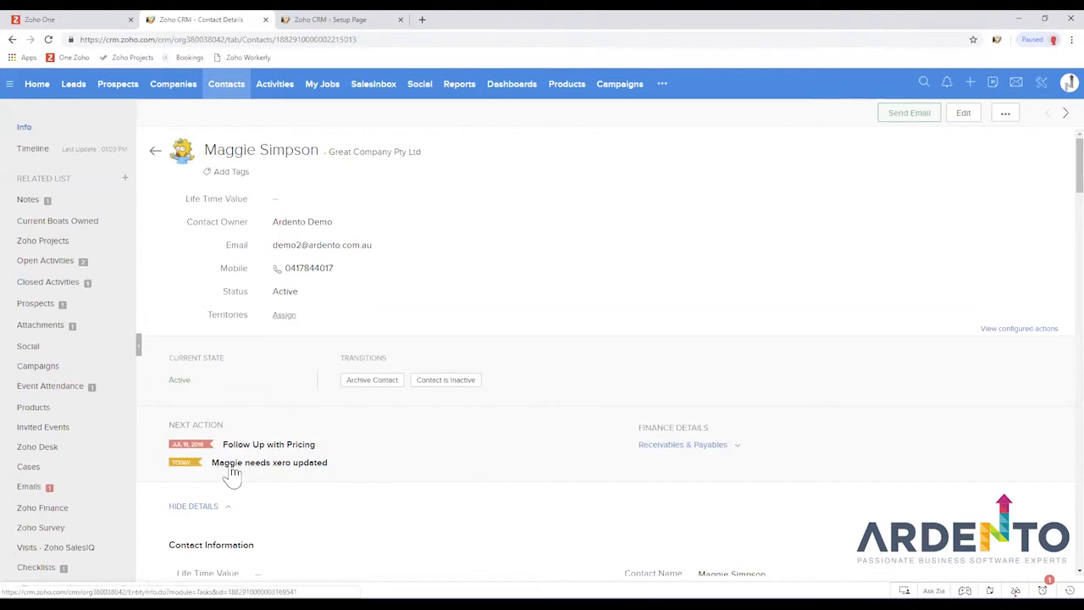
Review the Xero update task listed in the contact's next actions, close the task, and return to the contact.
{"action": "left_click", "coordinate": [264, 468]}
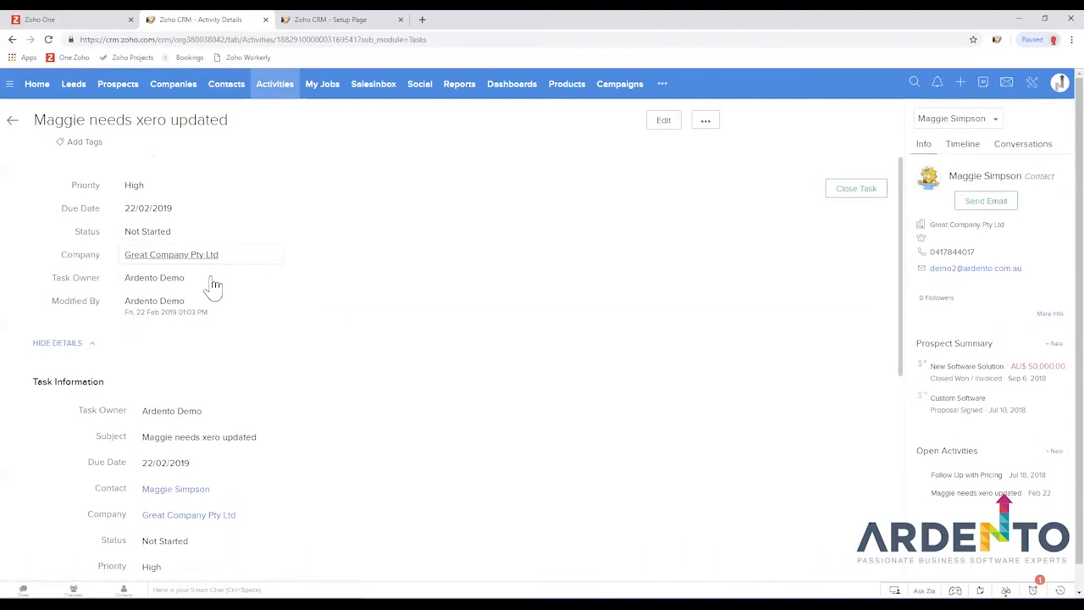
{"action": "left_click_drag", "start_coordinate": [63, 288], "coordinate": [405, 293]}
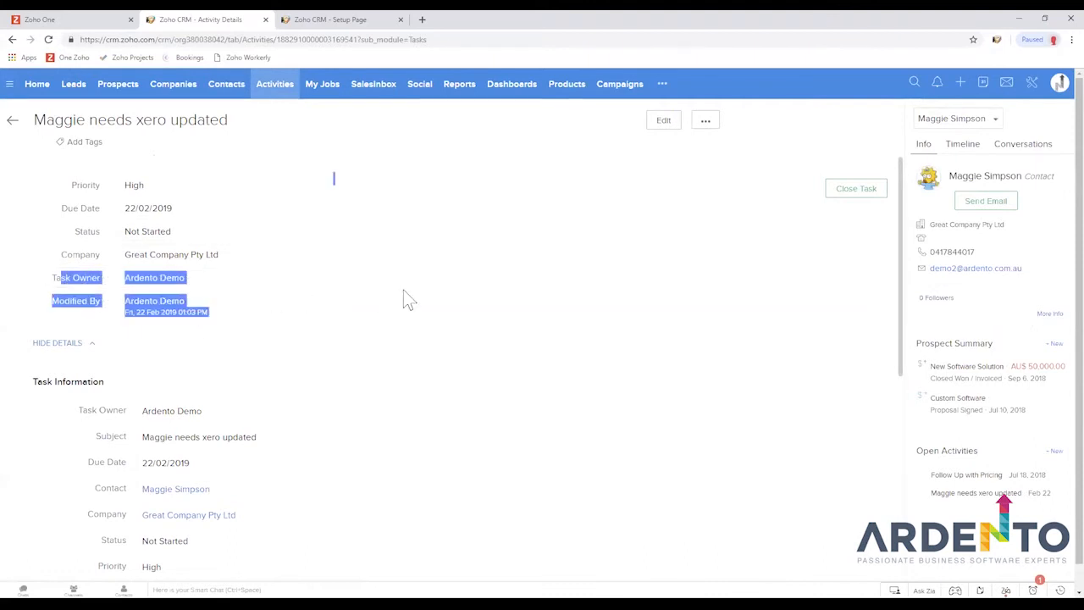
{"action": "left_click", "coordinate": [387, 319]}
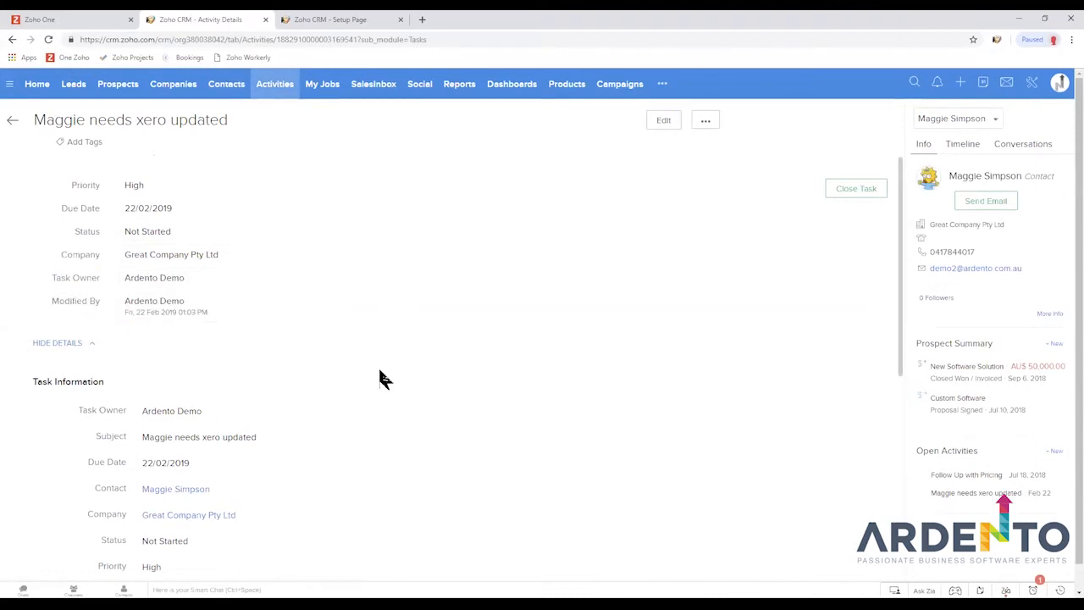
{"action": "left_click_drag", "start_coordinate": [38, 120], "coordinate": [205, 122]}
{"action": "left_click", "coordinate": [208, 124]}
{"action": "scroll", "coordinate": [487, 392], "scroll_direction": "down", "scroll_amount": 4}
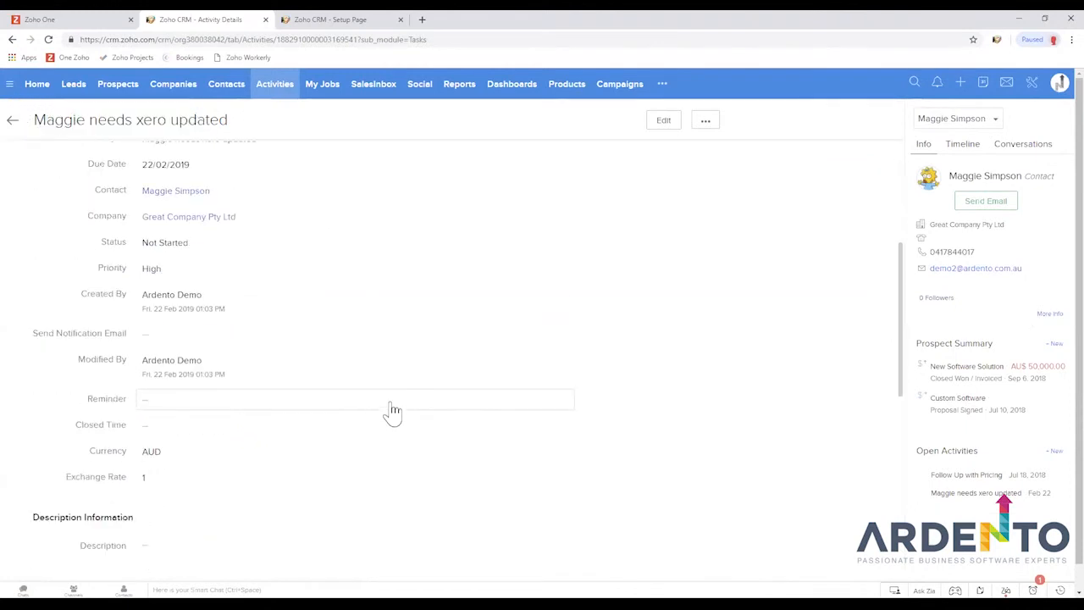
{"action": "scroll", "coordinate": [351, 417], "scroll_direction": "up", "scroll_amount": 4}
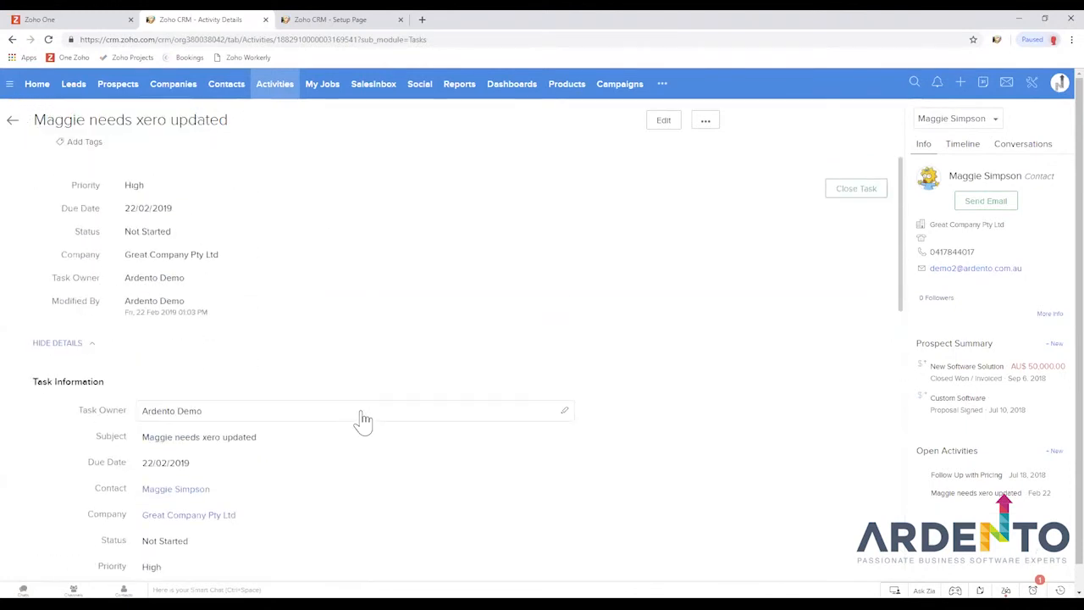
{"action": "left_click", "coordinate": [855, 189]}
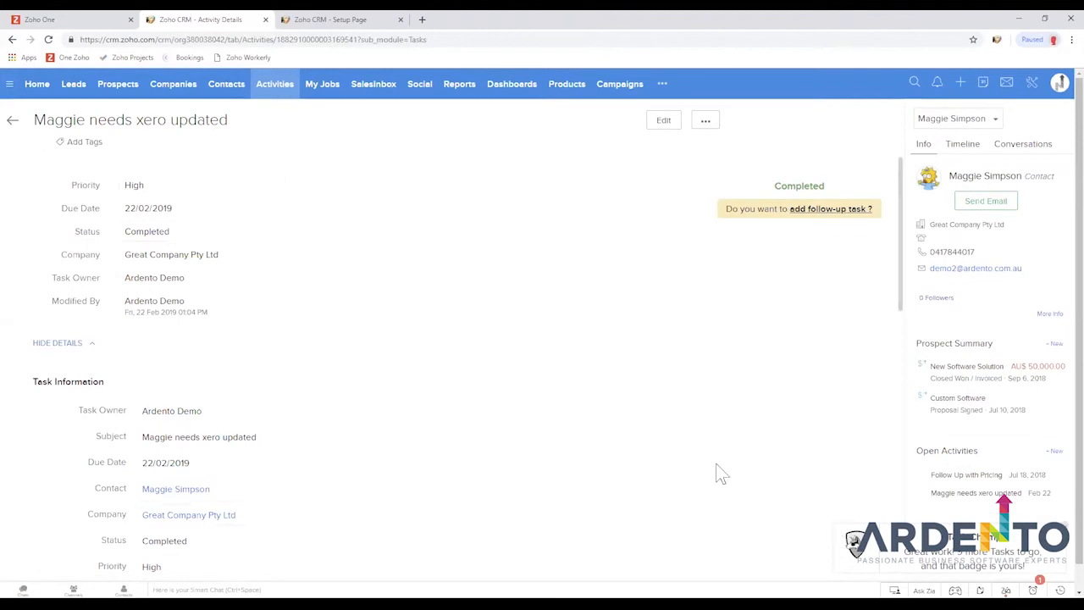
{"action": "left_click", "coordinate": [13, 121]}
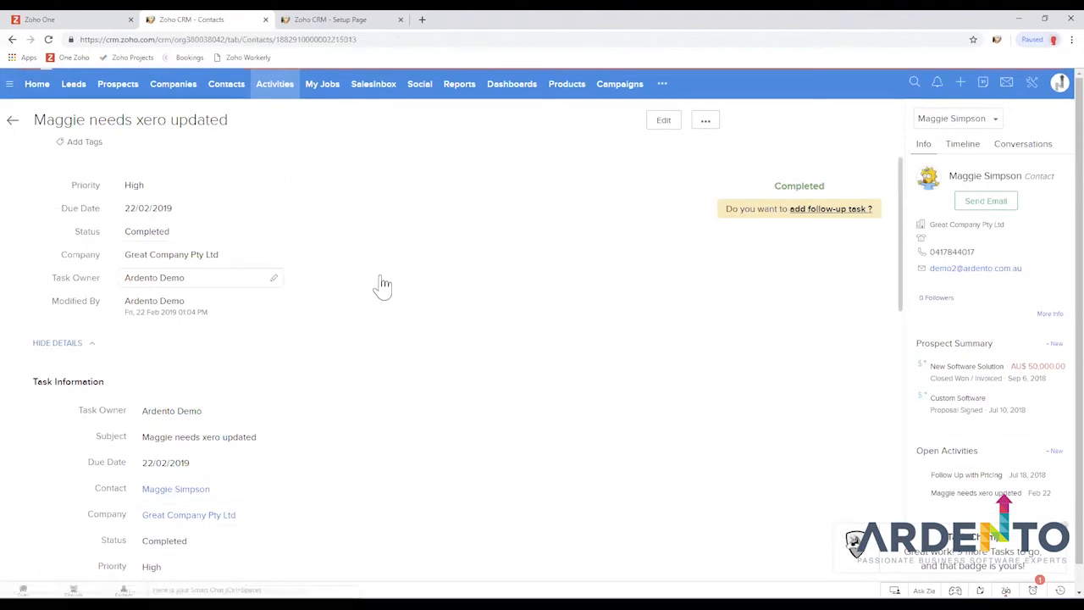
Open the Contact Status blueprint on the setup page and bring up the Re-Activate transition's after-transition actions.
{"action": "left_click", "coordinate": [346, 20]}
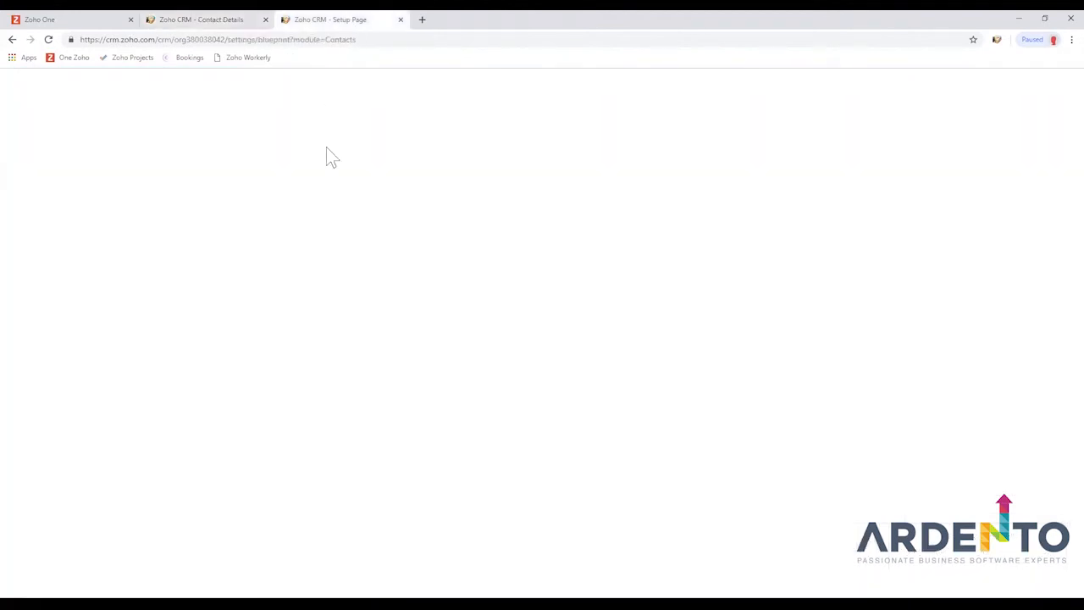
{"action": "left_click", "coordinate": [208, 317]}
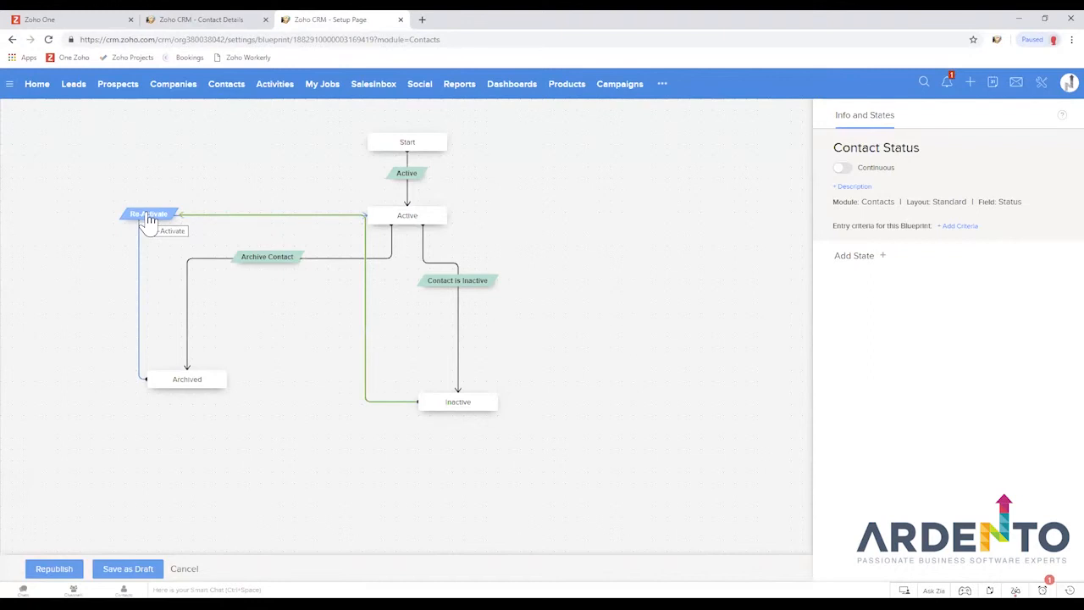
{"action": "left_click", "coordinate": [144, 218]}
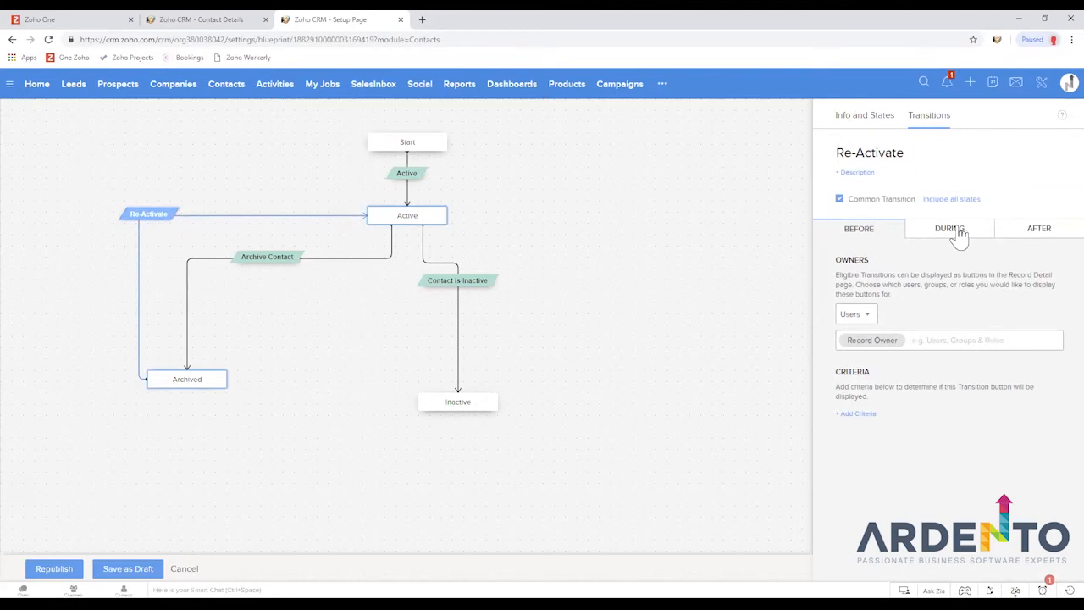
{"action": "left_click", "coordinate": [1019, 236]}
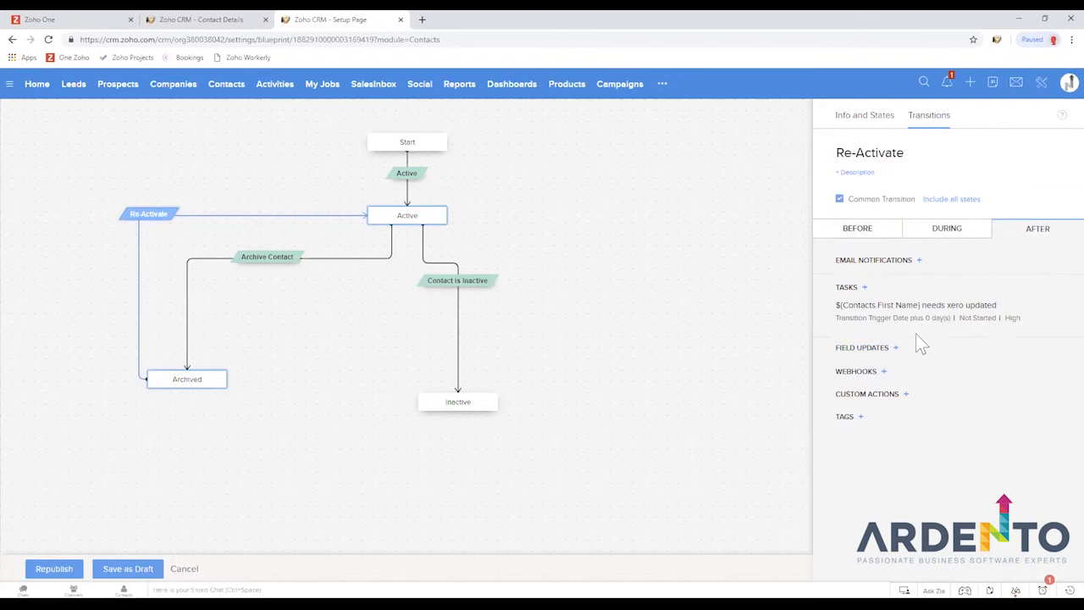
Turn off Common Transition for Re-Activate, and add a separate transition named Reactivate from Inactive to Active.
{"action": "left_click", "coordinate": [840, 201]}
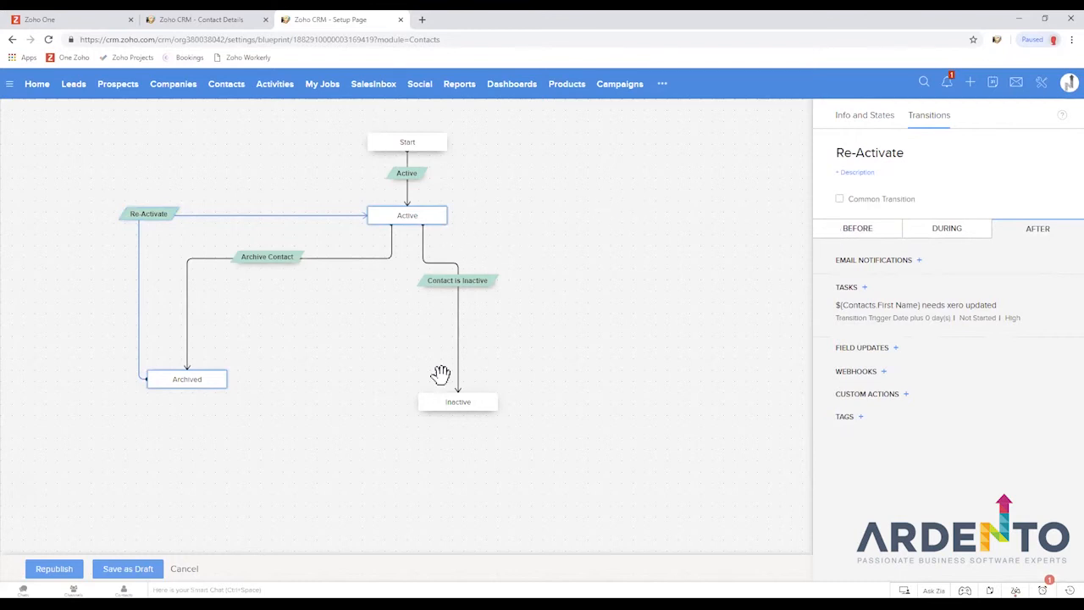
{"action": "left_click_drag", "start_coordinate": [498, 402], "coordinate": [453, 218]}
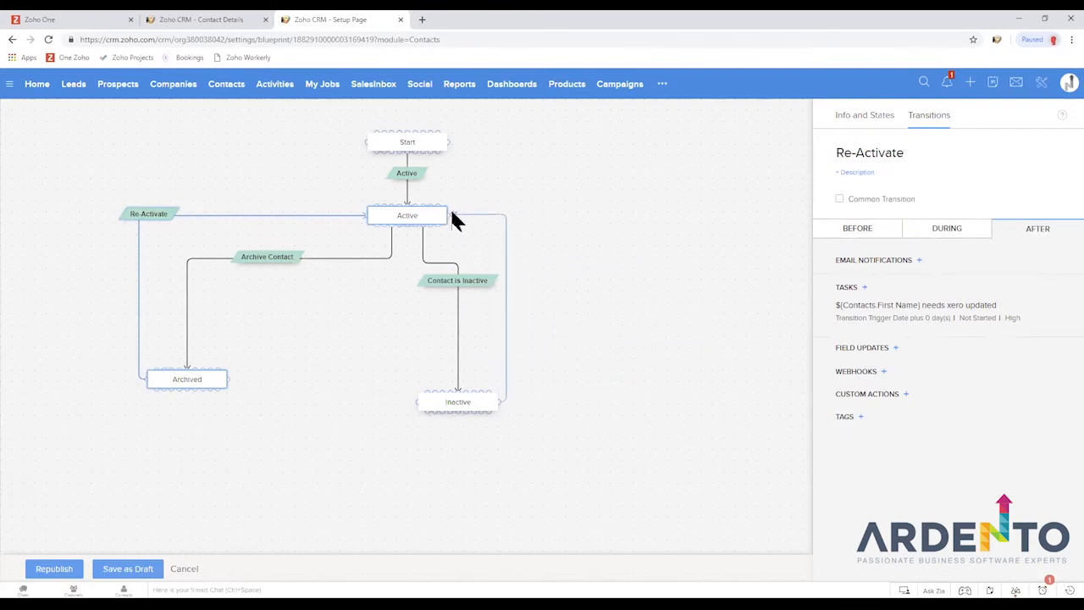
{"action": "left_click", "coordinate": [505, 294]}
{"action": "left_click", "coordinate": [877, 171]}
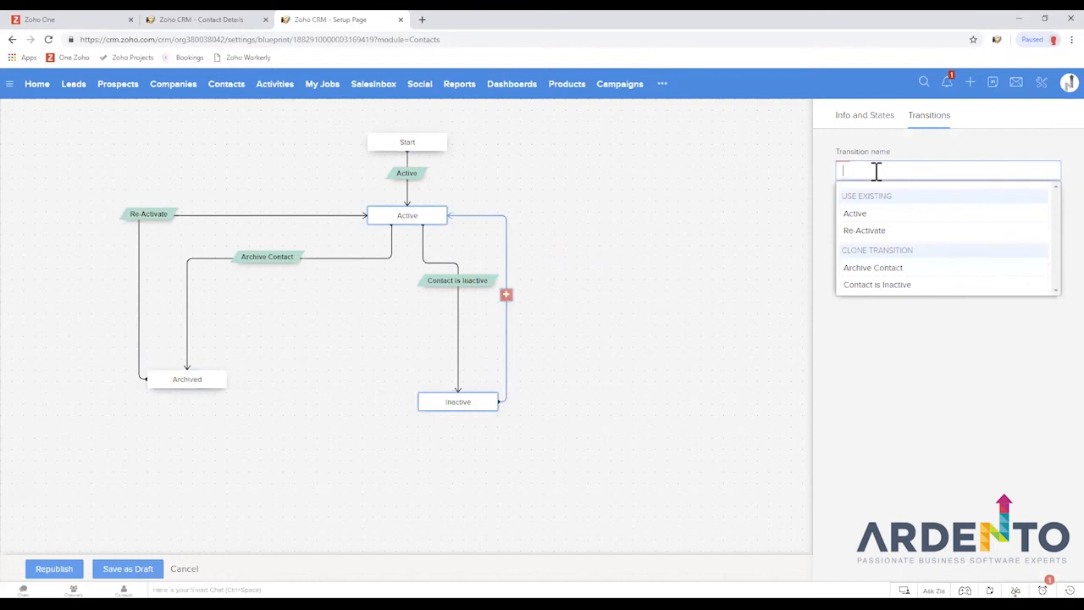
{"action": "type", "text": "Reactivate"}
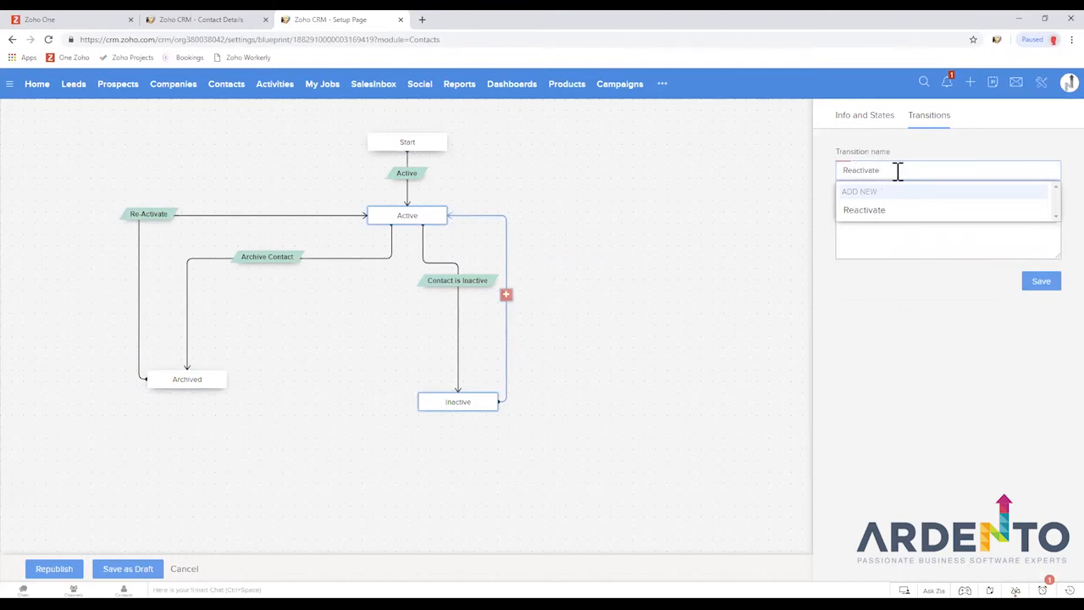
{"action": "left_click", "coordinate": [883, 217]}
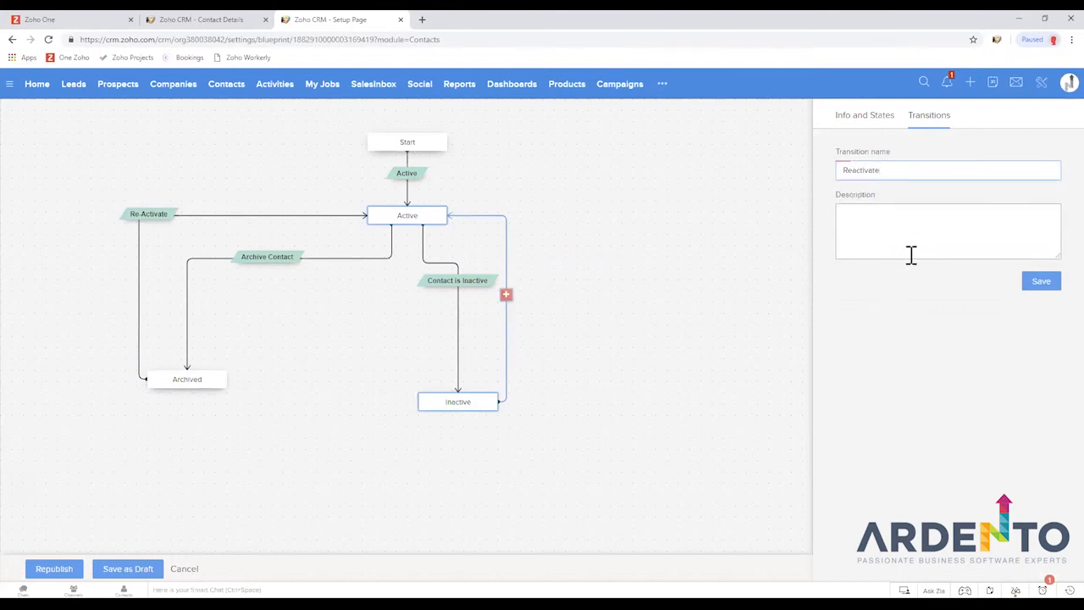
{"action": "left_click", "coordinate": [1033, 282]}
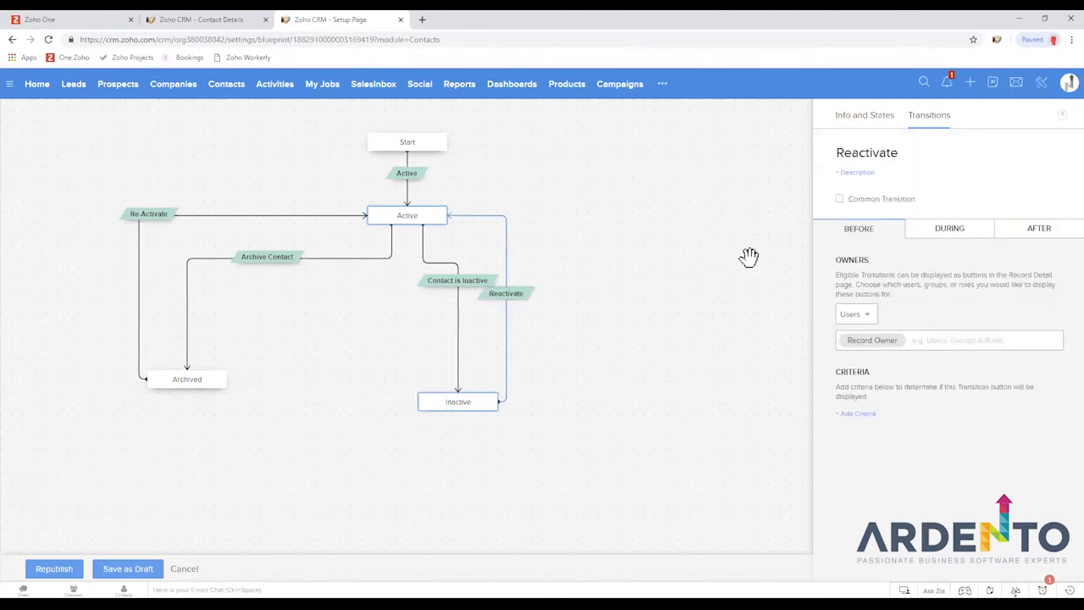
Move the Inactive state away from the overlapping transitions, and compare the Re-Activate and Reactivate transition settings.
{"action": "left_click_drag", "start_coordinate": [466, 401], "coordinate": [527, 398]}
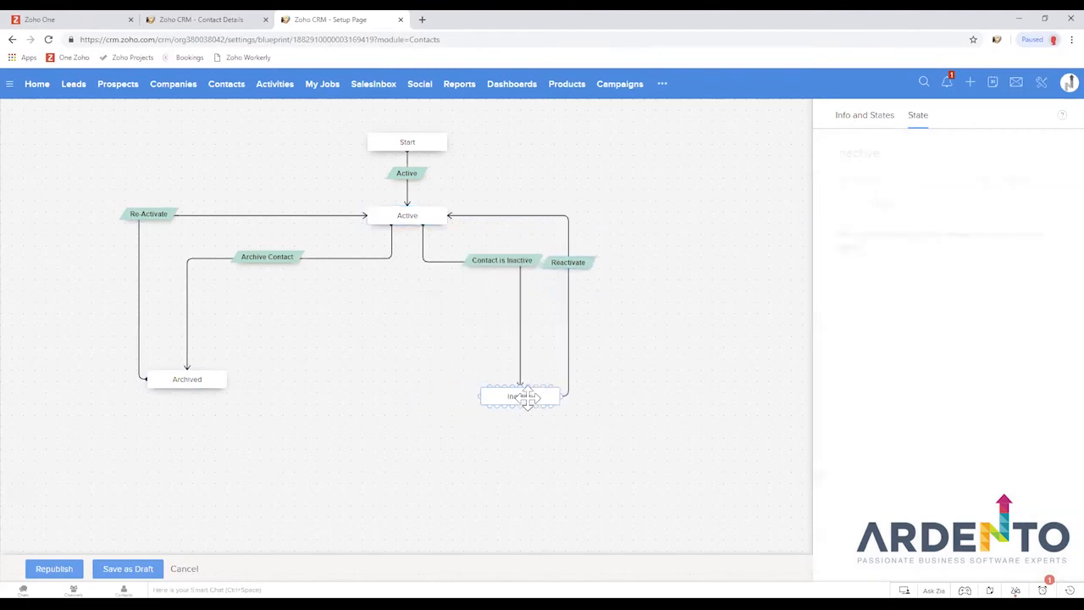
{"action": "left_click", "coordinate": [150, 215]}
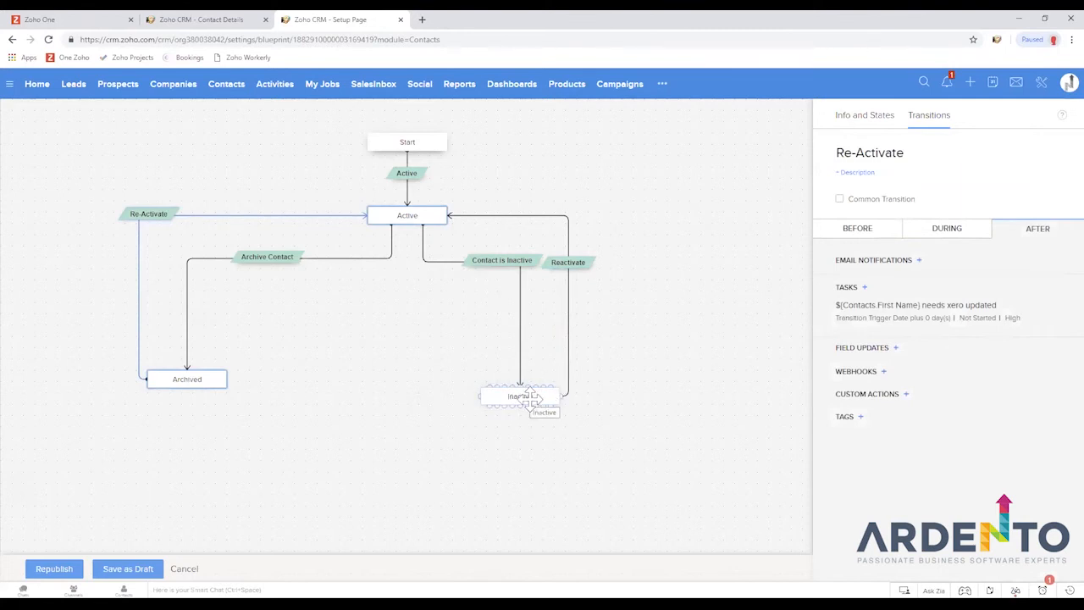
{"action": "left_click", "coordinate": [576, 266]}
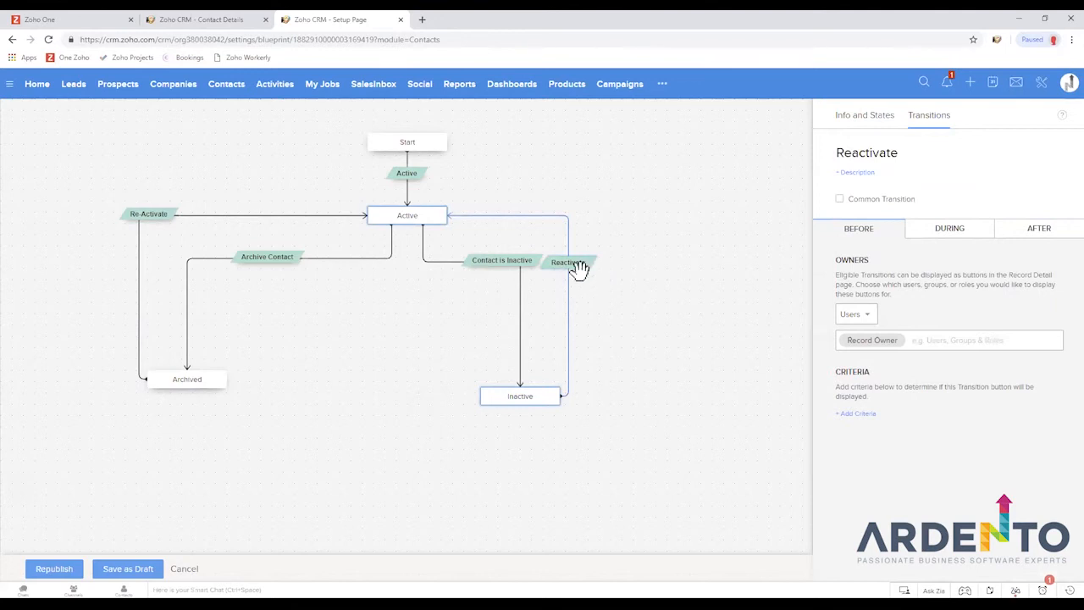
{"action": "left_click", "coordinate": [150, 216]}
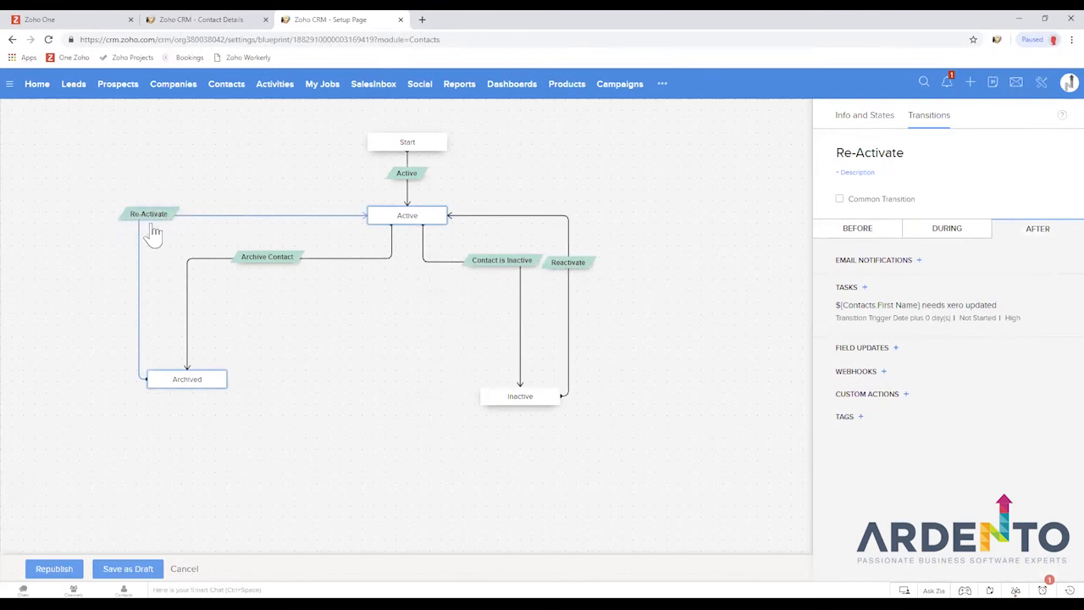
{"action": "left_click", "coordinate": [585, 268]}
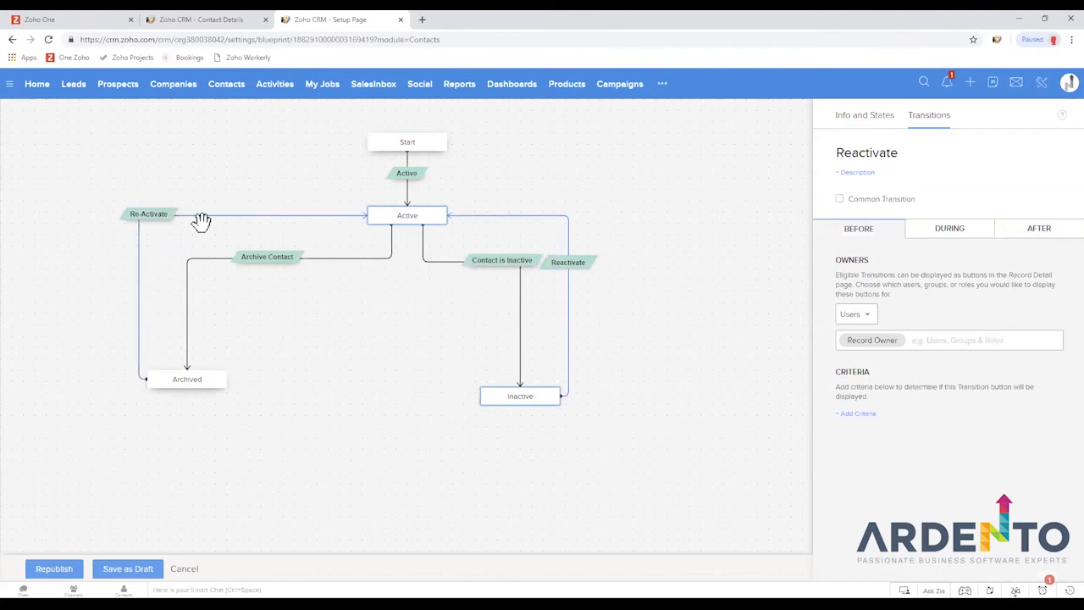
Delete the Reactivate transition, and make Re-Activate a common transition that includes only the Inactive state.
{"action": "left_click", "coordinate": [576, 280]}
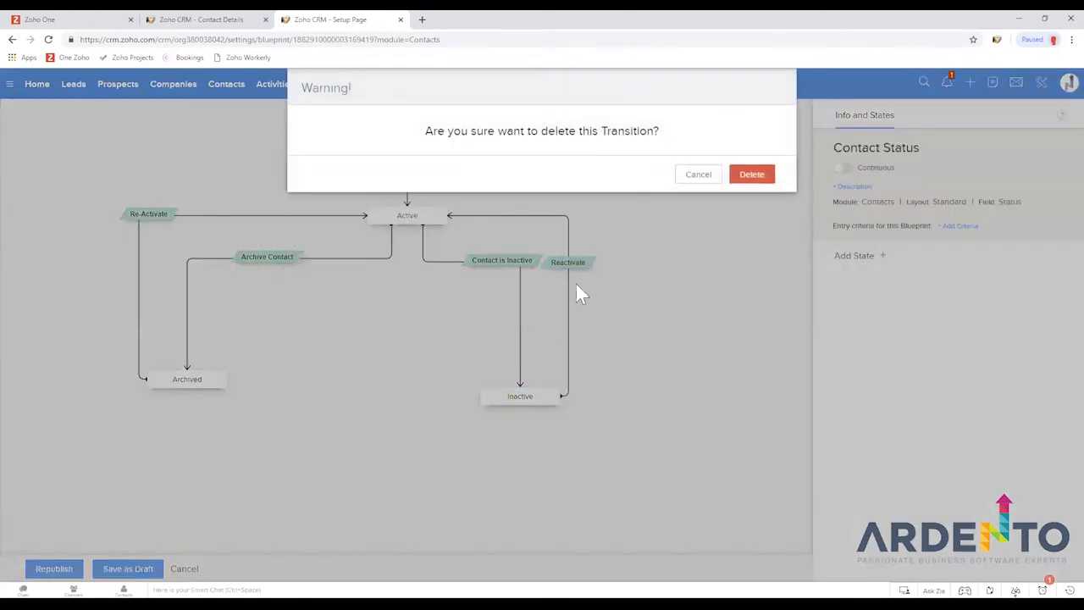
{"action": "left_click", "coordinate": [750, 175]}
{"action": "left_click", "coordinate": [151, 216]}
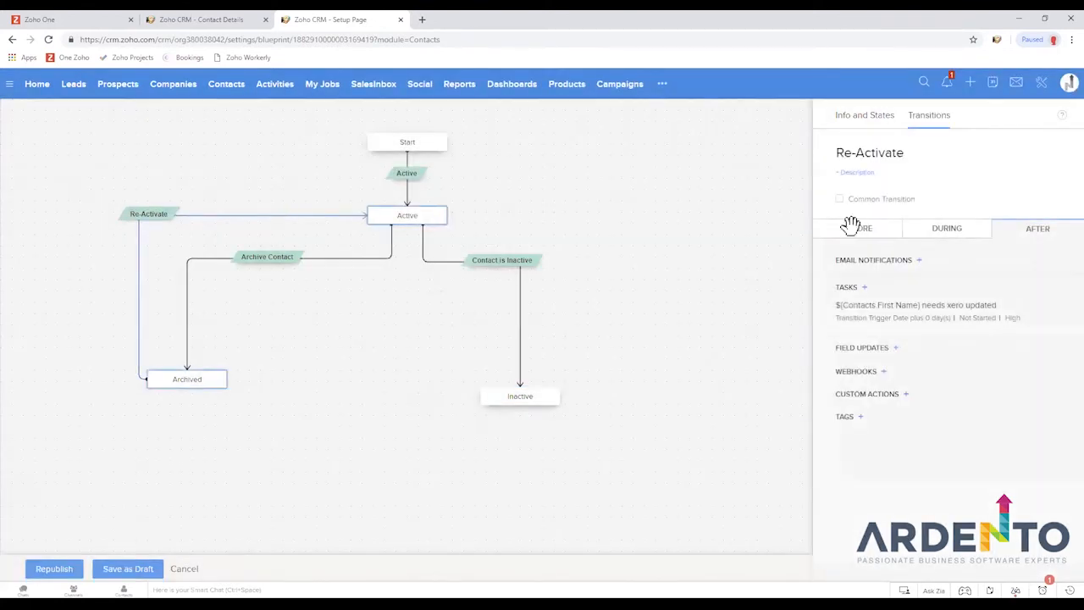
{"action": "left_click", "coordinate": [888, 212]}
{"action": "left_click", "coordinate": [945, 202]}
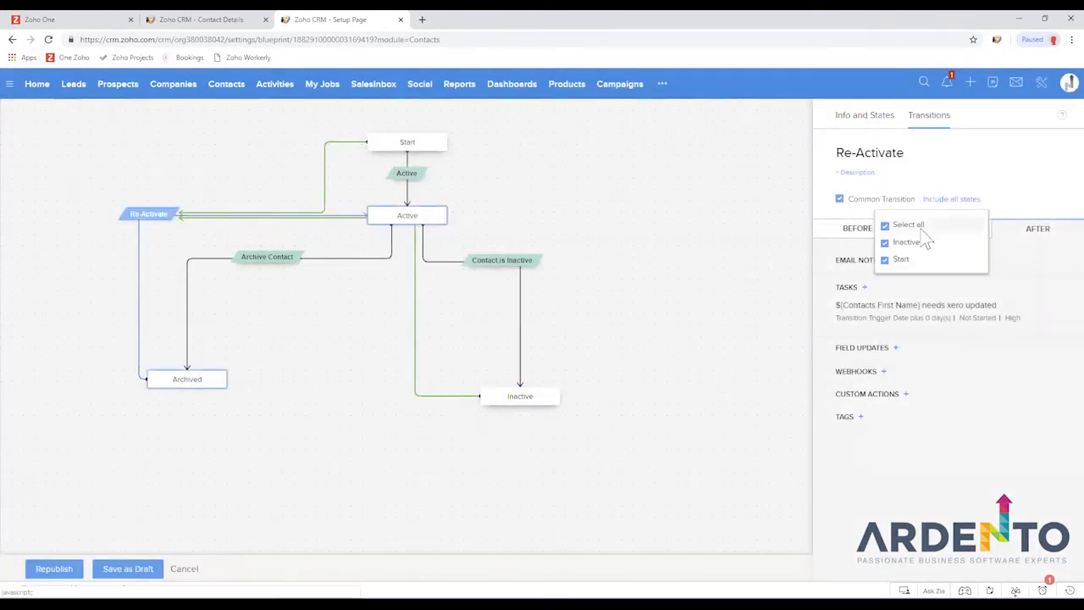
{"action": "left_click", "coordinate": [885, 259]}
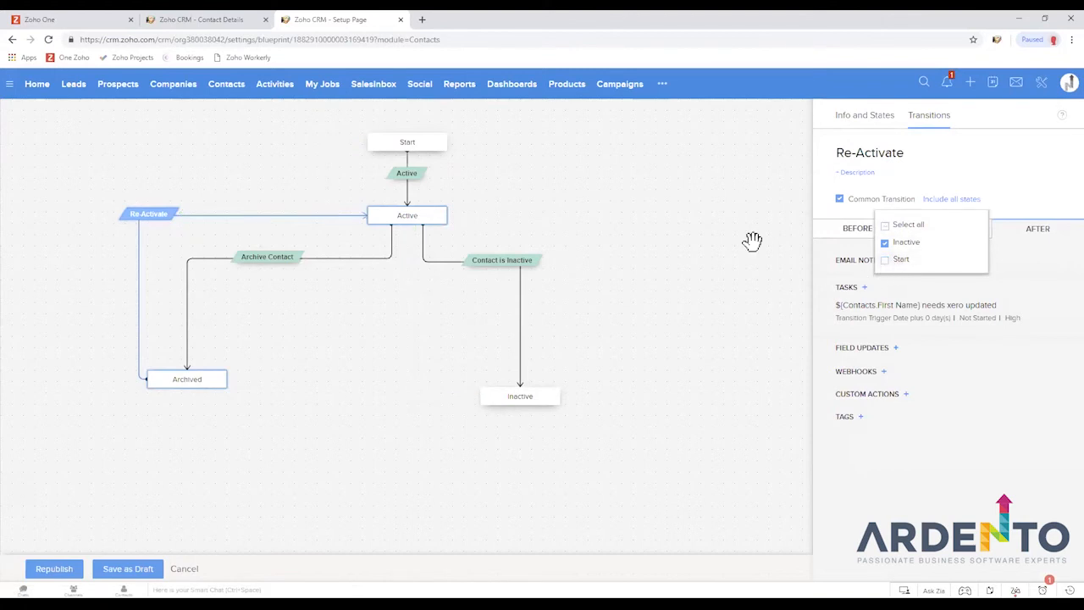
{"action": "left_click", "coordinate": [684, 211]}
Create a new state named Pending for the Status field and place it on the canvas beside the Active state.
{"action": "left_click_drag", "start_coordinate": [338, 361], "coordinate": [361, 326]}
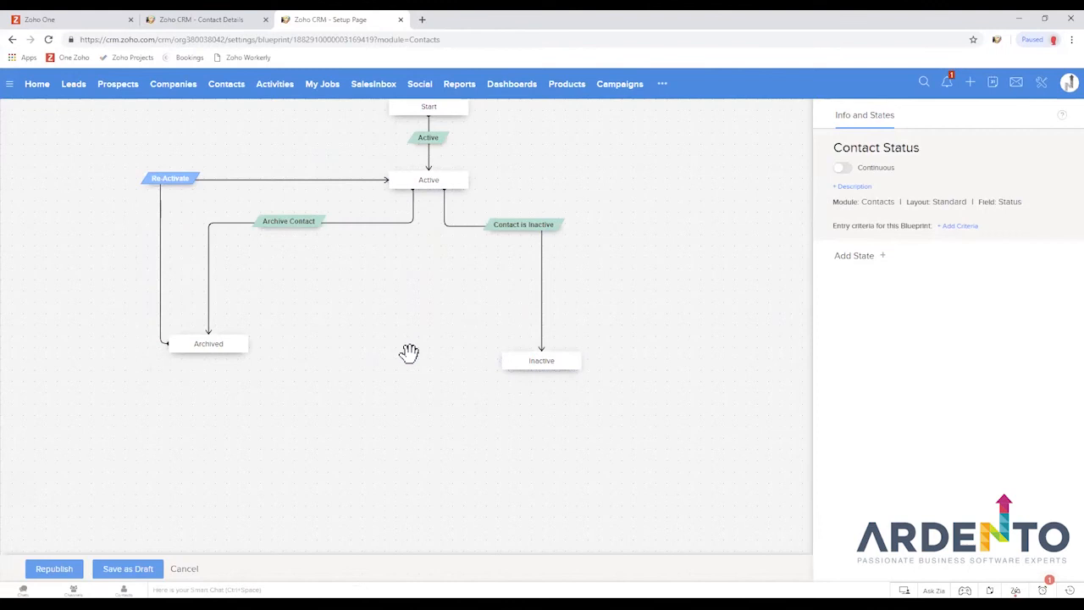
{"action": "left_click", "coordinate": [882, 255]}
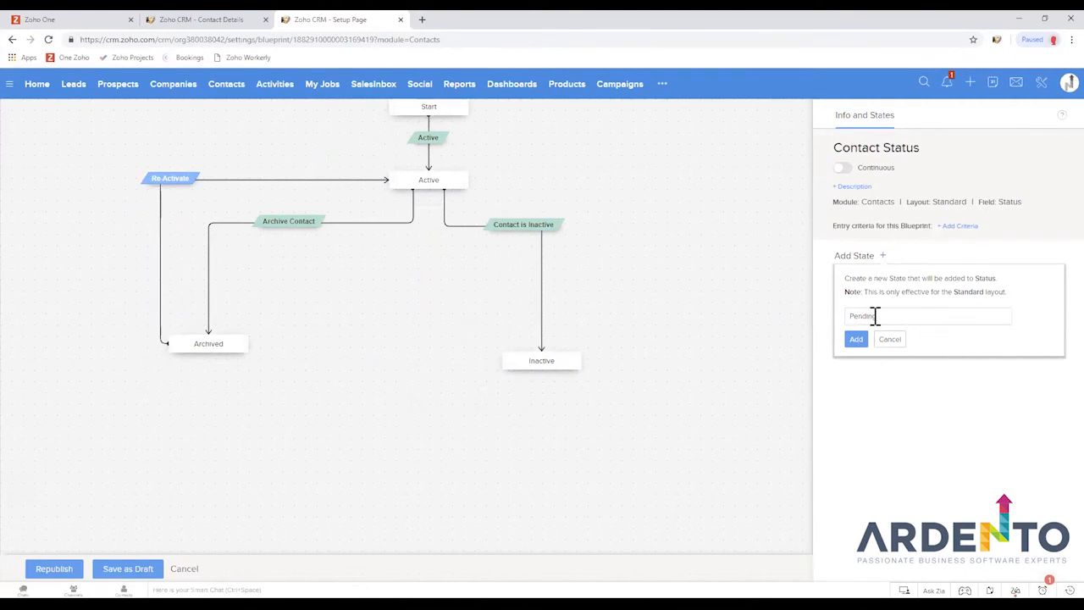
{"action": "left_click_drag", "start_coordinate": [879, 316], "coordinate": [844, 312]}
{"action": "left_click", "coordinate": [857, 343]}
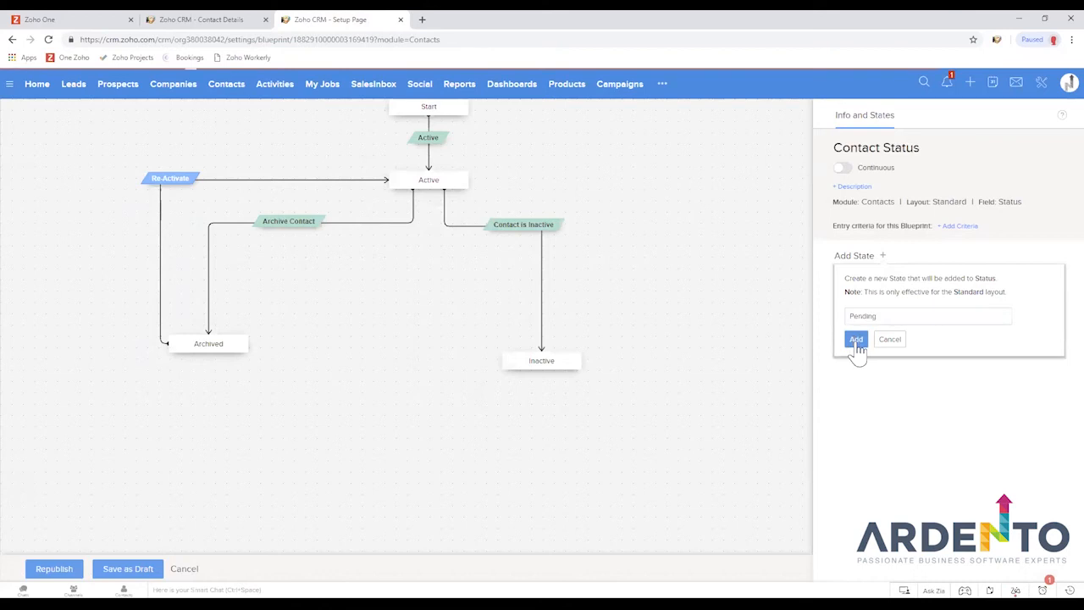
{"action": "left_click_drag", "start_coordinate": [860, 276], "coordinate": [522, 195]}
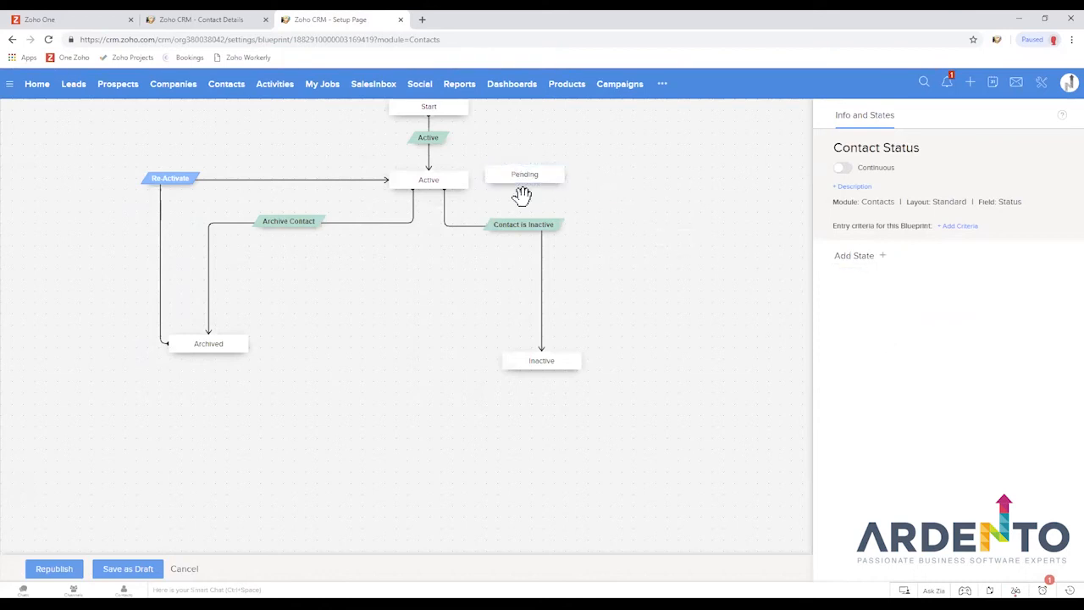
Place Pending between Start and a lowered Active state, connecting Start to Pending and Pending to Active.
{"action": "mouse_move", "coordinate": [513, 171]}
{"action": "mouse_move", "coordinate": [440, 179]}
{"action": "left_click_drag", "start_coordinate": [441, 179], "coordinate": [440, 275]}
{"action": "left_click_drag", "start_coordinate": [434, 125], "coordinate": [430, 173]}
{"action": "left_click_drag", "start_coordinate": [429, 118], "coordinate": [429, 174]}
Create a transition named Pending between the Start and Pending states and save it.
{"action": "left_click", "coordinate": [429, 139]}
{"action": "left_click", "coordinate": [864, 169]}
{"action": "type", "text": "Pe"}
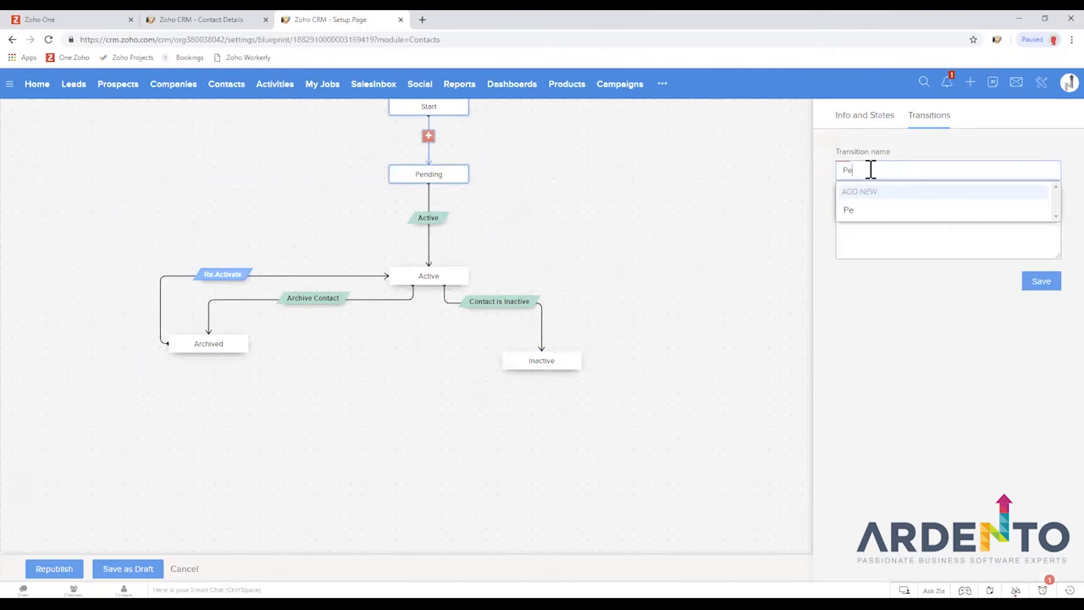
{"action": "type", "text": "nding"}
{"action": "left_click", "coordinate": [861, 212]}
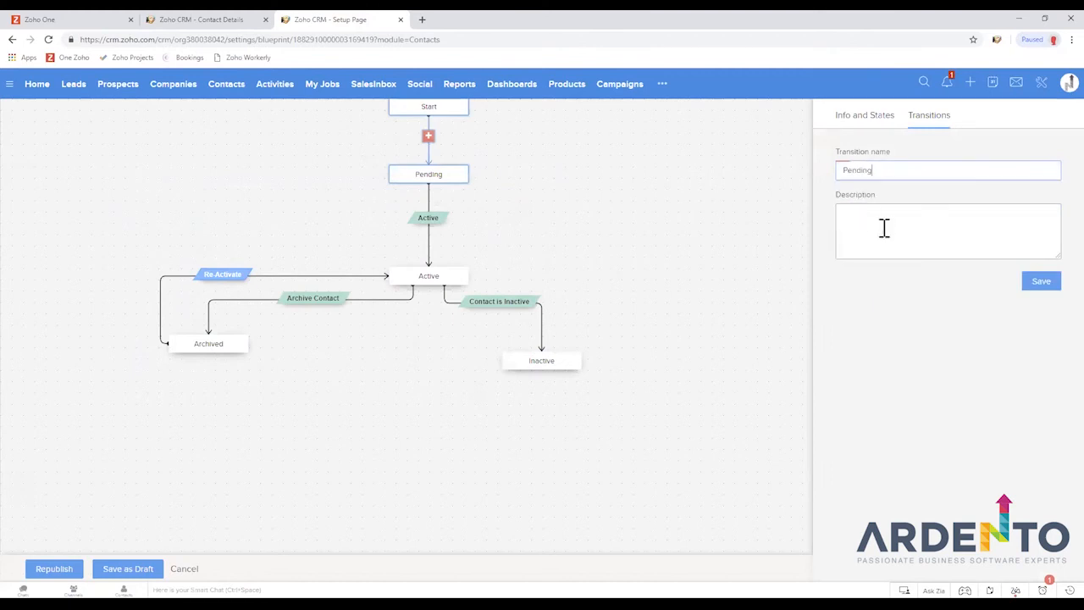
{"action": "left_click", "coordinate": [1041, 280]}
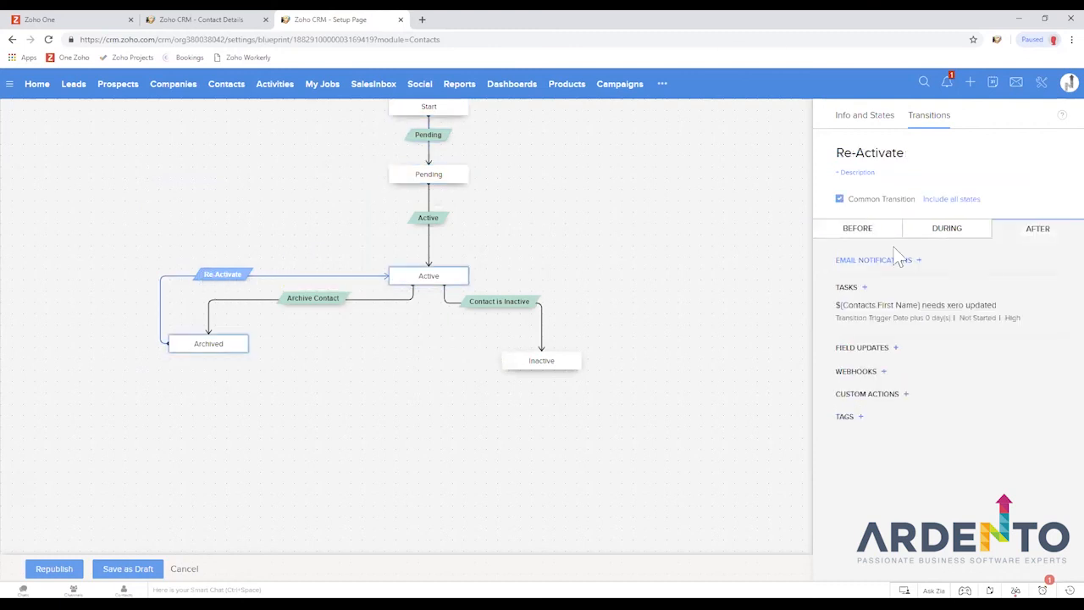
Exclude the Pending state from the Re-Activate common transition, leaving Inactive included.
{"action": "left_click", "coordinate": [957, 199]}
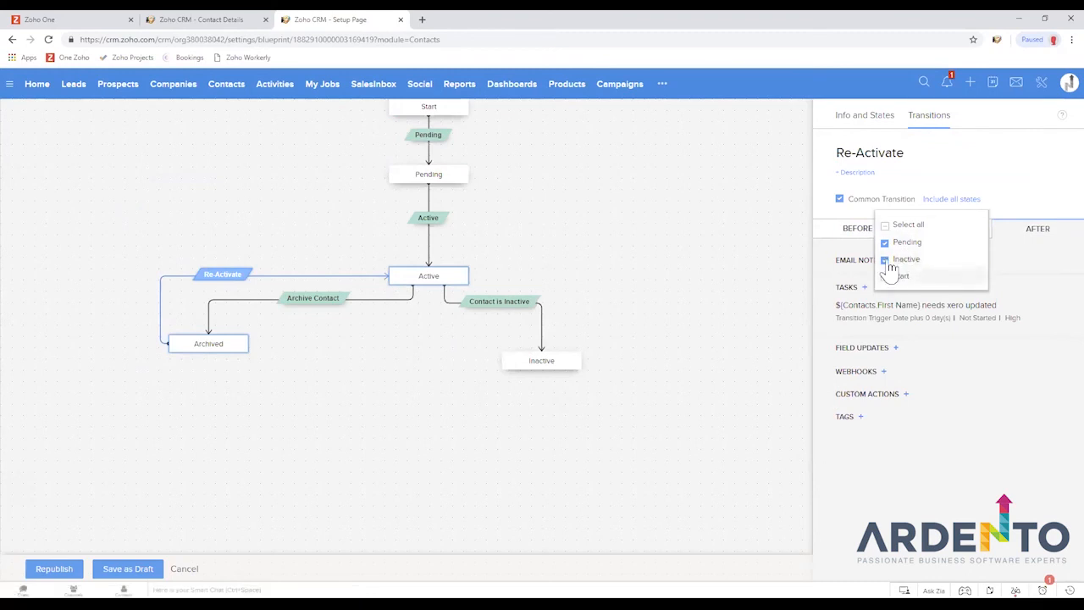
{"action": "left_click", "coordinate": [887, 244]}
{"action": "left_click", "coordinate": [579, 256]}
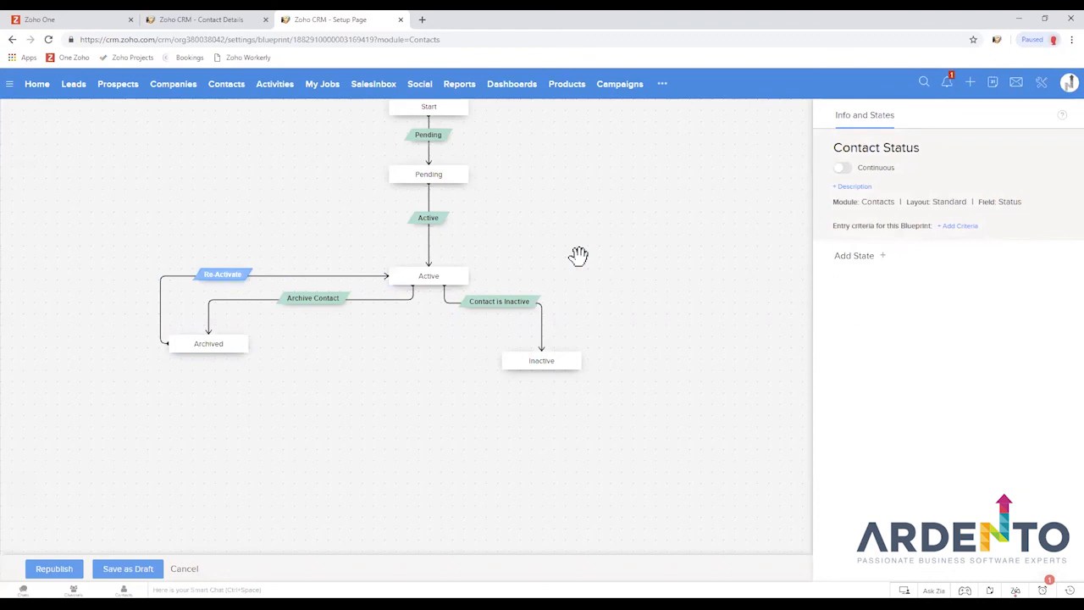
Republish the Contact Status blueprint, moving the associated record to the current version of the blueprint.
{"action": "left_click", "coordinate": [55, 570]}
{"action": "left_click", "coordinate": [567, 187]}
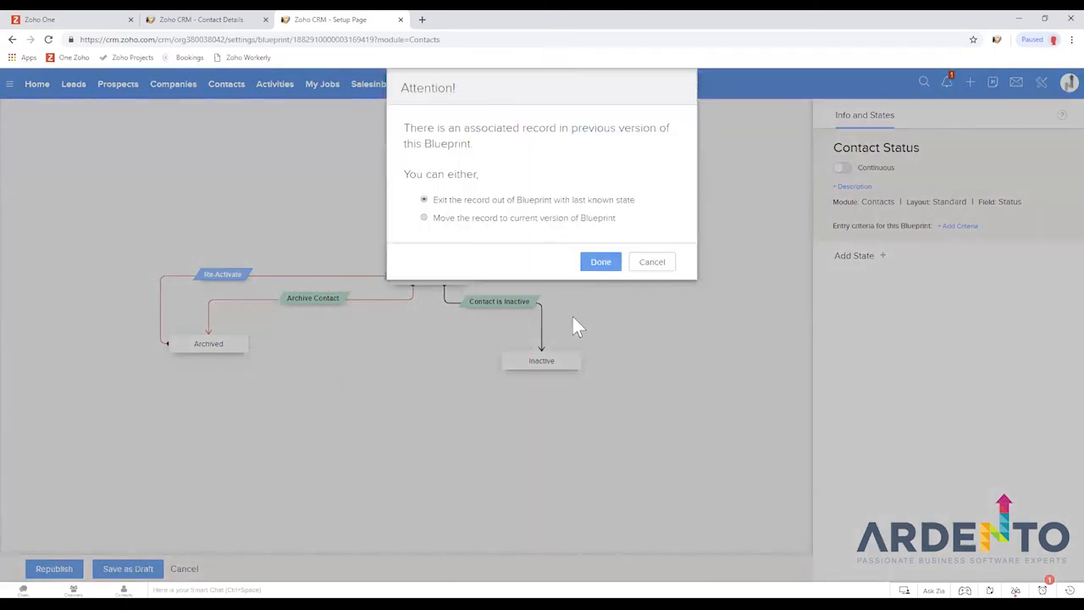
{"action": "left_click", "coordinate": [527, 220]}
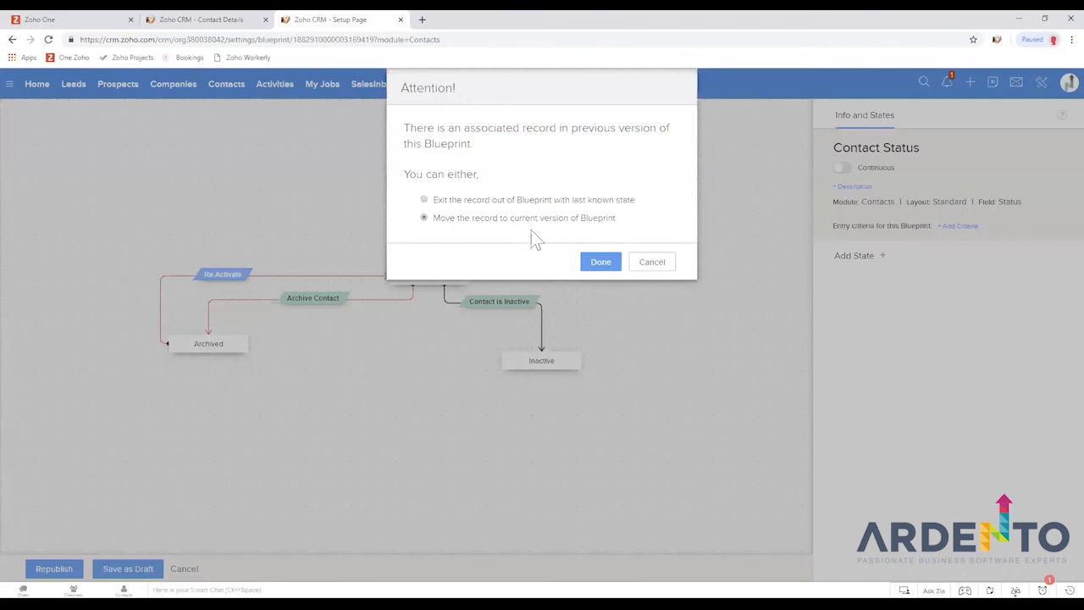
{"action": "left_click", "coordinate": [596, 265]}
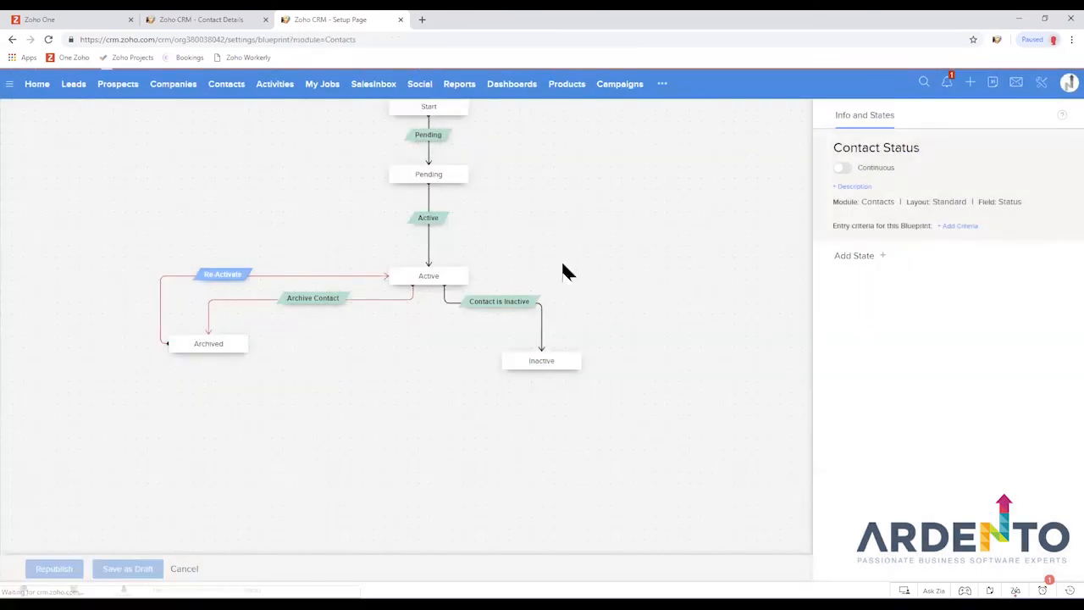